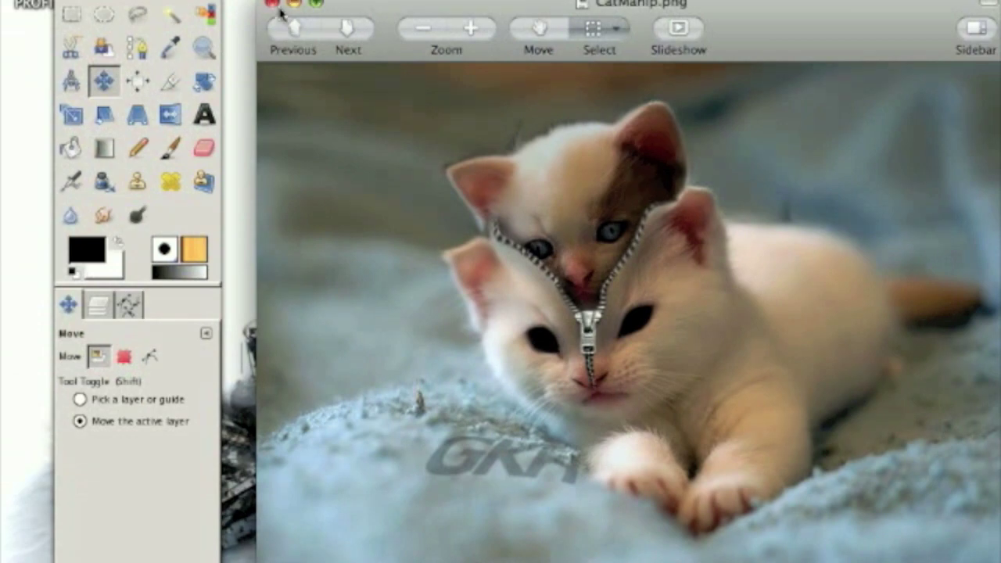
# Close the finished picture preview, open _DSC2291_beautiful white kitten.jpeg from the Desktop, and duplicate its background layer
pyautogui.click(176, 3)
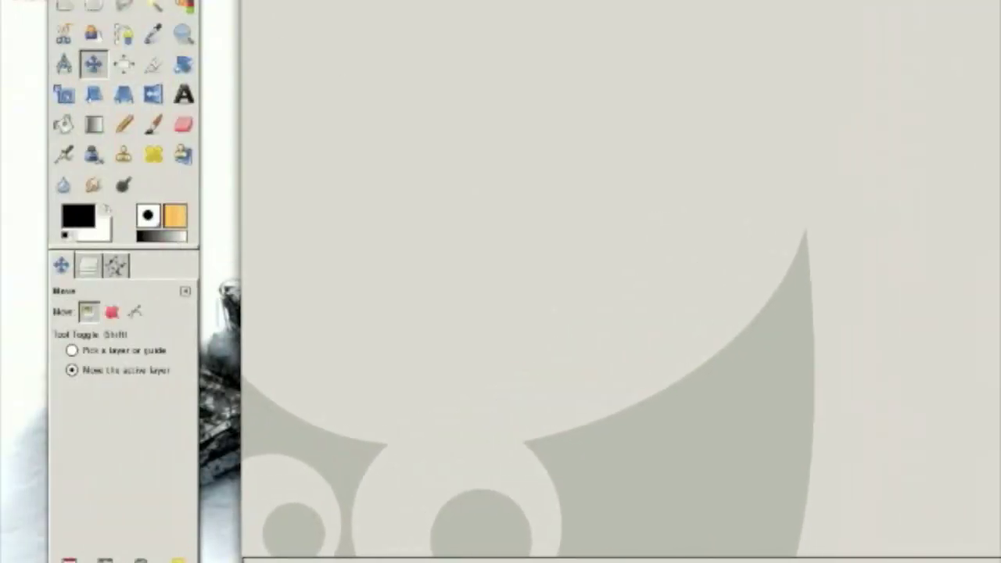
pyautogui.click(261, 1)
pyautogui.click(283, 32)
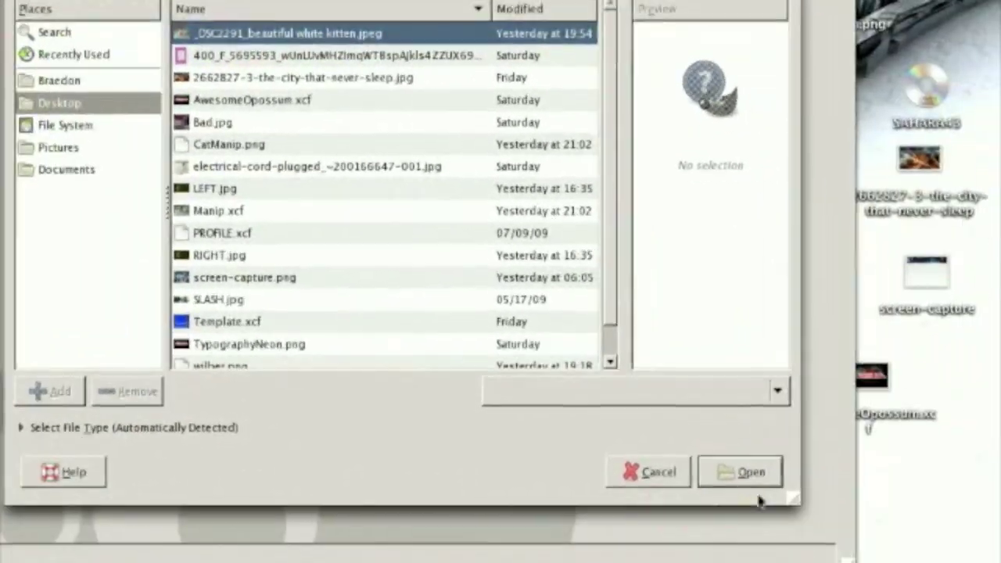
pyautogui.click(987, 504)
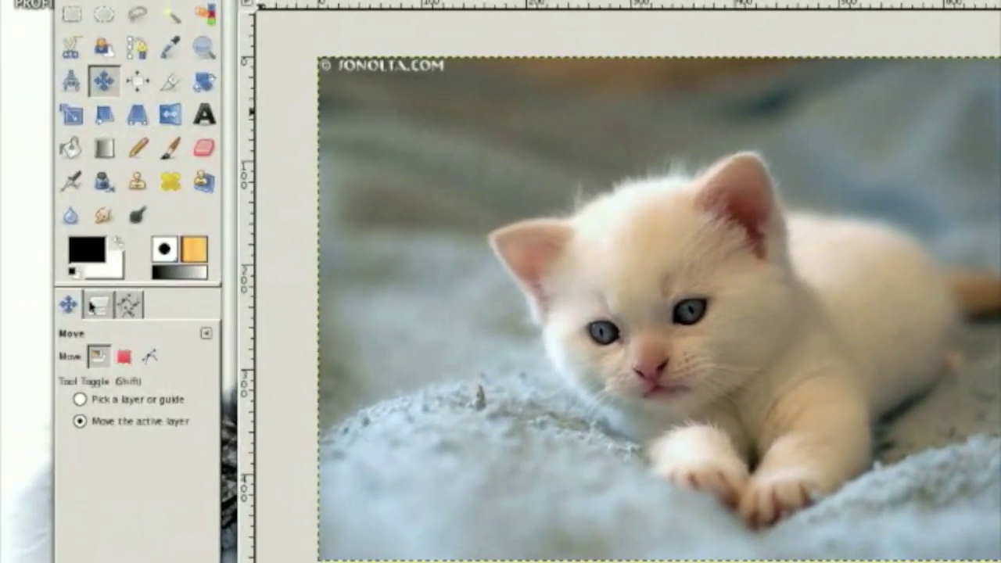
pyautogui.click(75, 295)
pyautogui.click(149, 437)
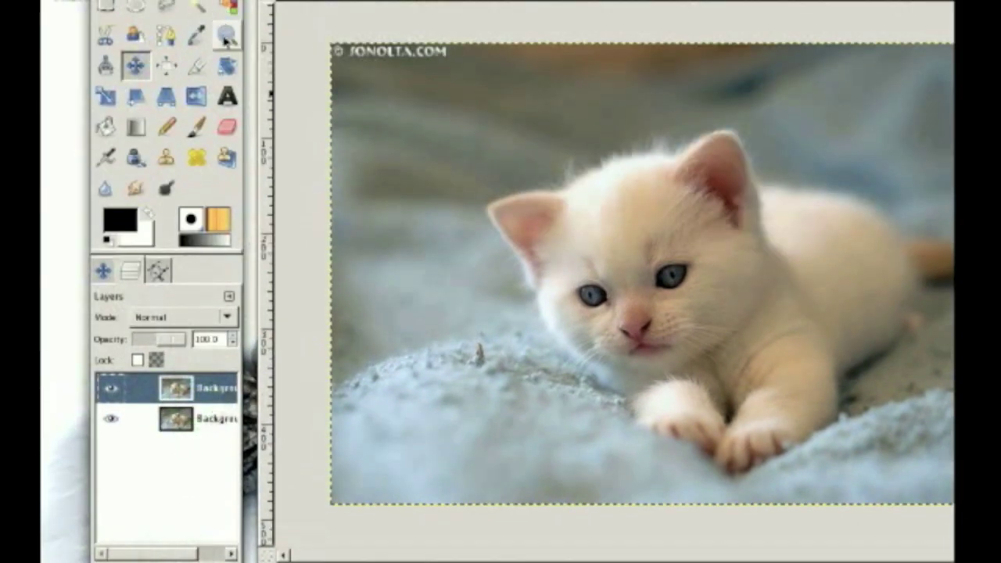
# Trace a closed path around the whole kitten, from the ear tip over the back and paws, and convert it to a selection
pyautogui.click(569, 267)
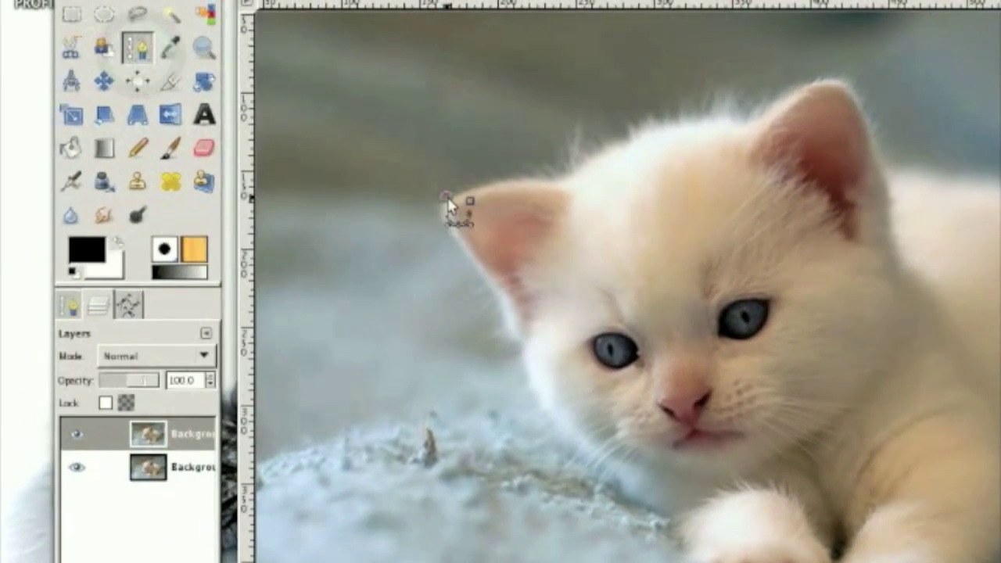
pyautogui.moveTo(449, 192); pyautogui.dragTo(736, 126)
pyautogui.moveTo(531, 130)
pyautogui.mouseDown()
pyautogui.moveTo(635, 87)
pyautogui.moveTo(626, 98)
pyautogui.moveTo(678, 183)
pyautogui.moveTo(846, 231)
pyautogui.mouseUp()
pyautogui.hscroll(5, 729, 231)
pyautogui.click(581, 230)
pyautogui.click(606, 266)
pyautogui.click(618, 341)
pyautogui.click(592, 428)
pyautogui.click(506, 482)
pyautogui.scroll(-3, 505, 551)
pyautogui.click(500, 455)
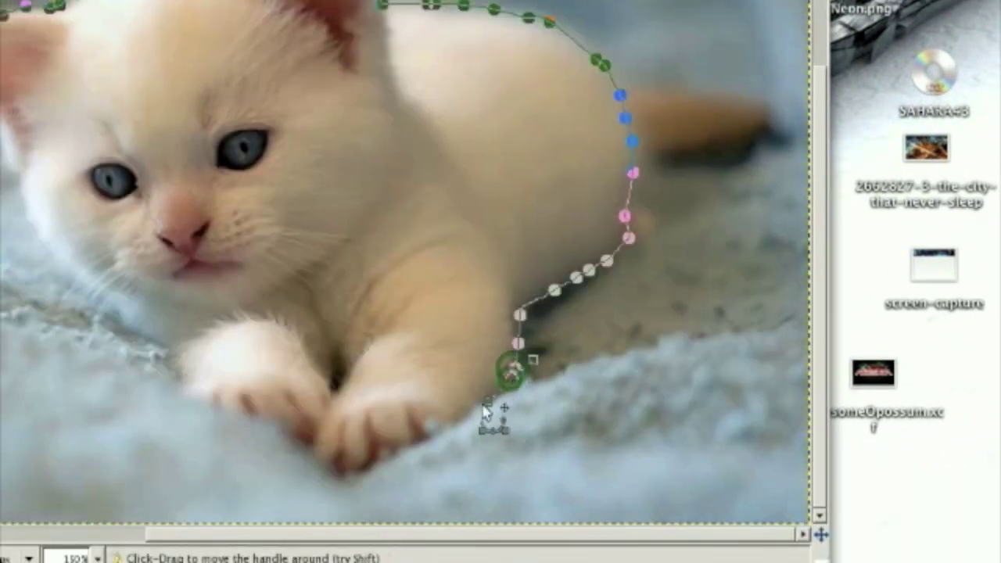
pyautogui.moveTo(485, 415)
pyautogui.mouseDown()
pyautogui.moveTo(348, 466)
pyautogui.moveTo(187, 403)
pyautogui.moveTo(118, 303)
pyautogui.moveTo(12, 188)
pyautogui.mouseUp()
pyautogui.moveTo(328, 252)
pyautogui.mouseDown()
pyautogui.moveTo(400, 253)
pyautogui.moveTo(328, 264)
pyautogui.moveTo(296, 196)
pyautogui.mouseUp()
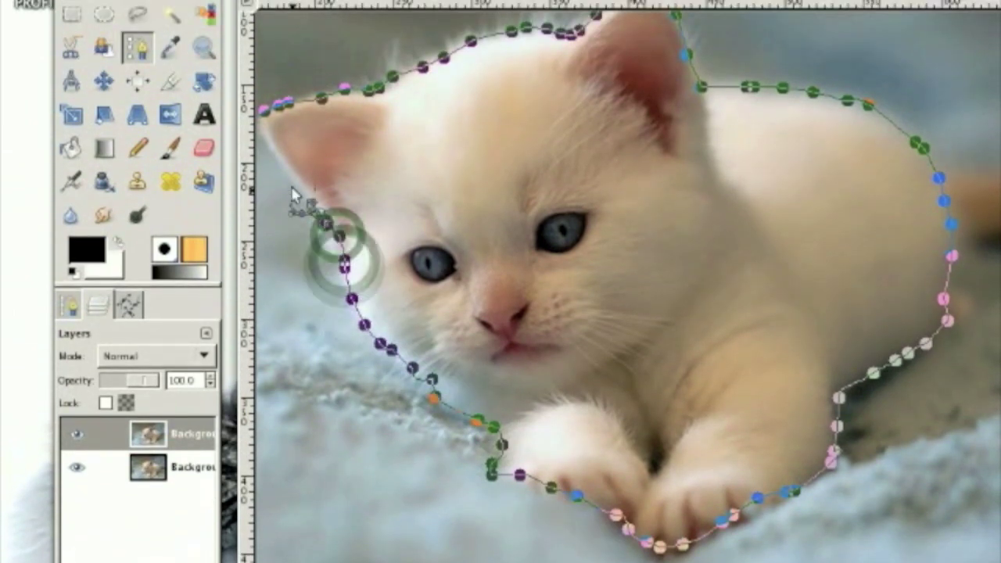
pyautogui.click(294, 179)
pyautogui.click(277, 161)
pyautogui.click(270, 143)
pyautogui.hscroll(-5, 273, 149)
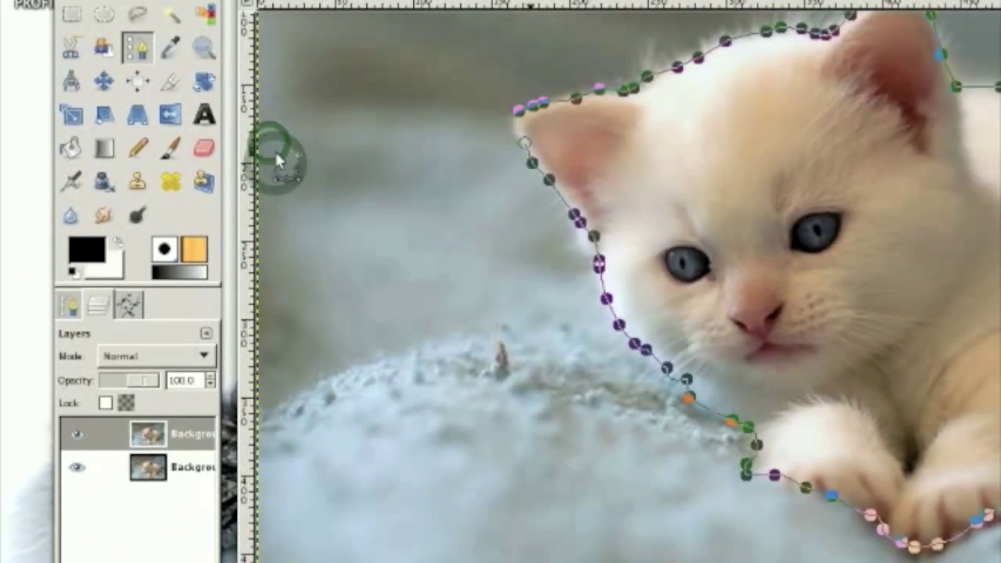
pyautogui.click(519, 115)
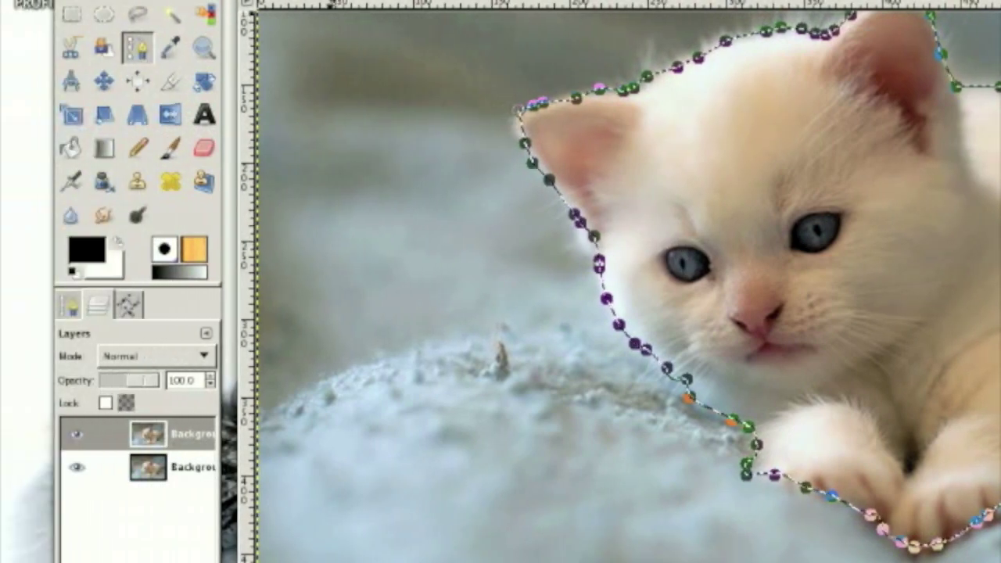
pyautogui.click(172, 53)
# Feather the kitten selection by 7 pixels and invert it to select the background
pyautogui.click(329, 0)
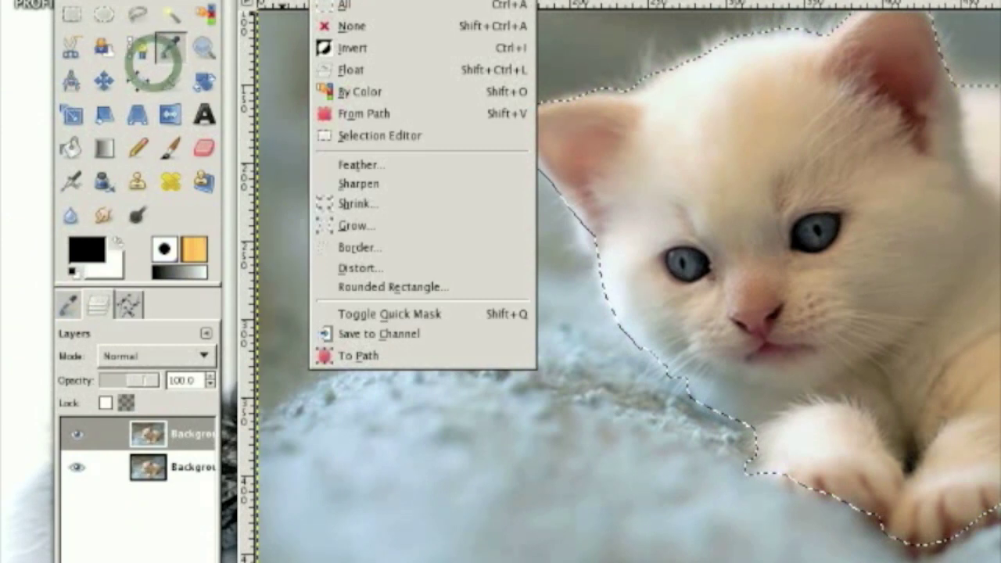
pyautogui.click(359, 164)
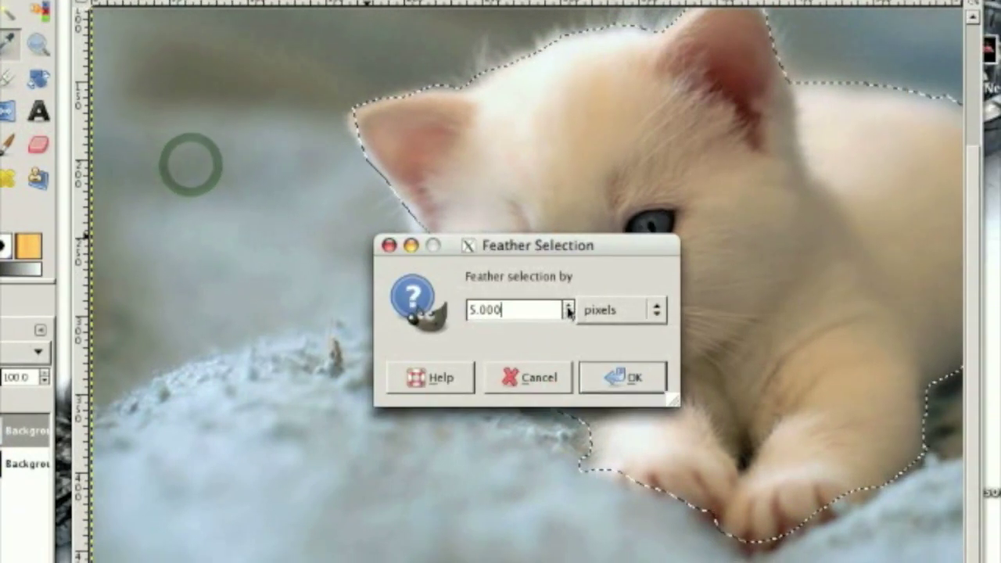
pyautogui.click(569, 307)
pyautogui.click(569, 307)
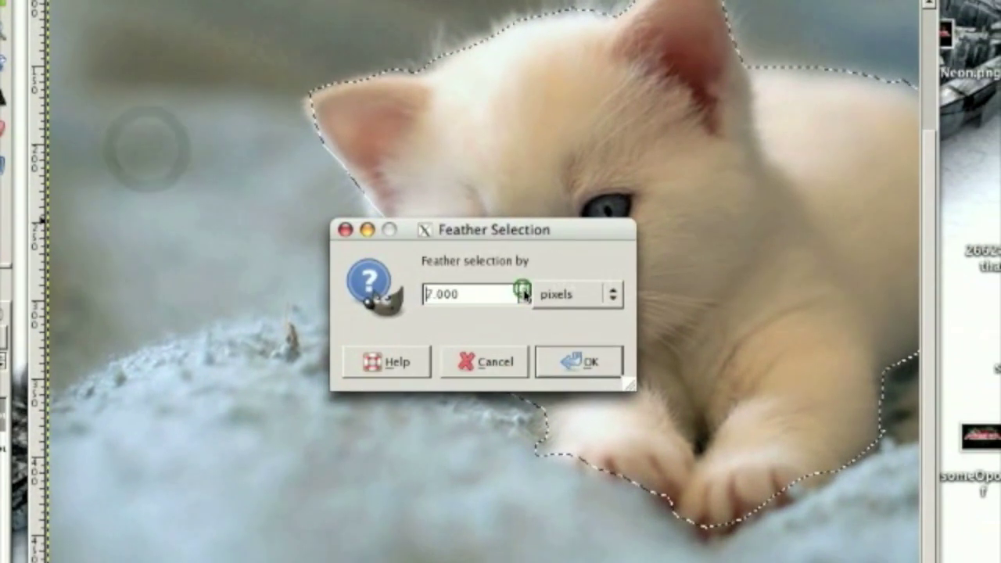
pyautogui.click(623, 377)
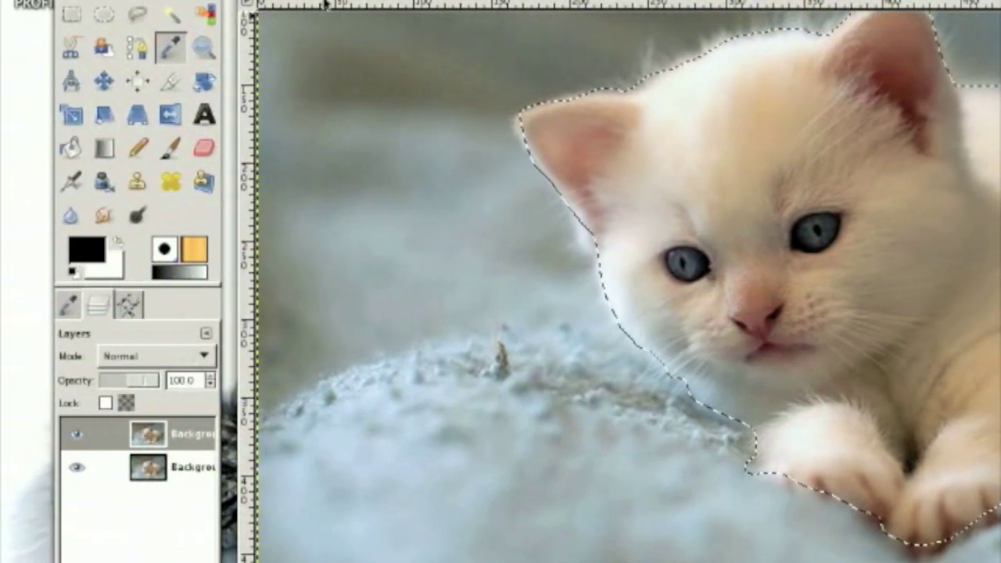
pyautogui.click(327, 0)
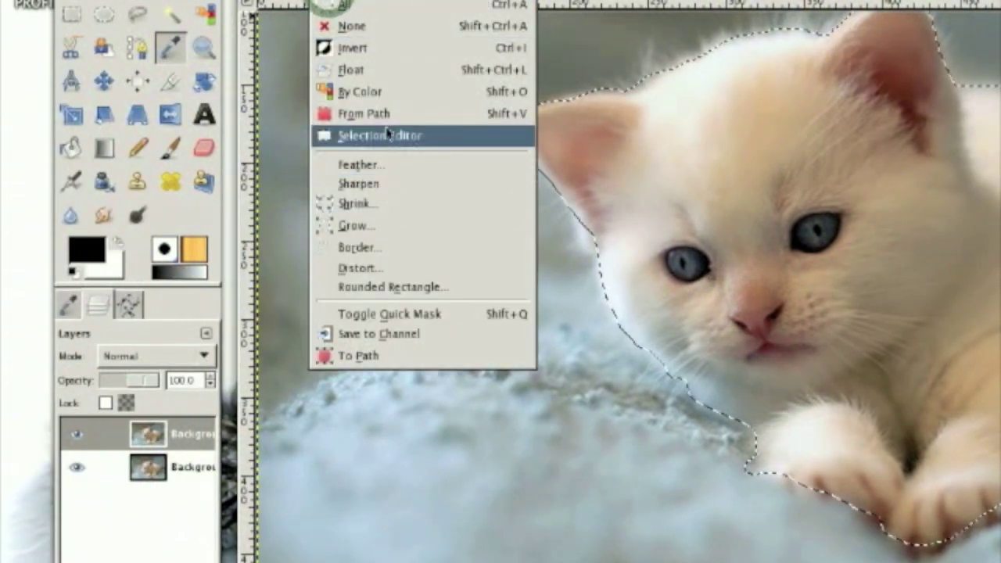
pyautogui.click(374, 48)
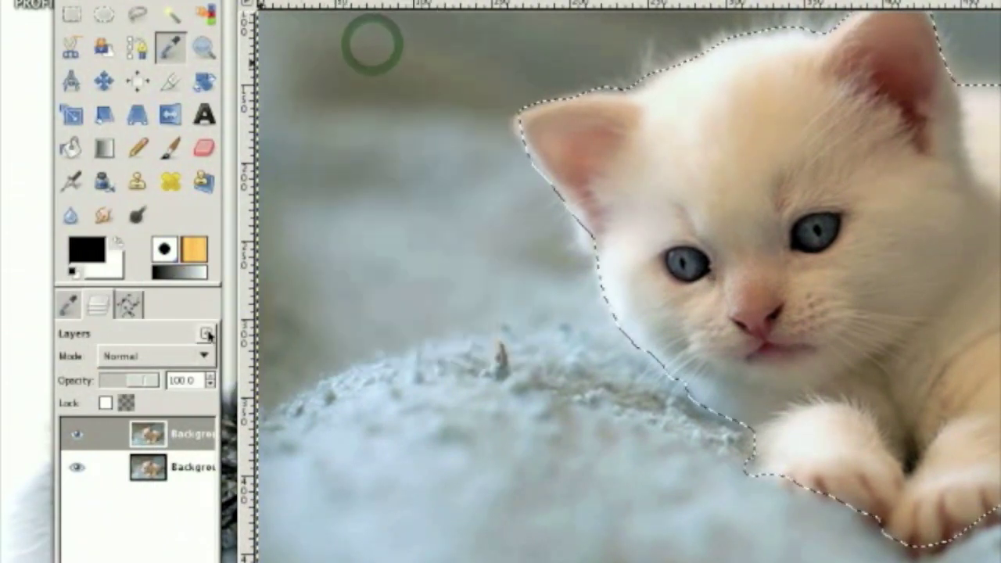
# Add an alpha channel to the duplicated layer and cut the selected background out of it
pyautogui.click(166, 426)
pyautogui.rightClick(166, 426)
pyautogui.click(246, 343)
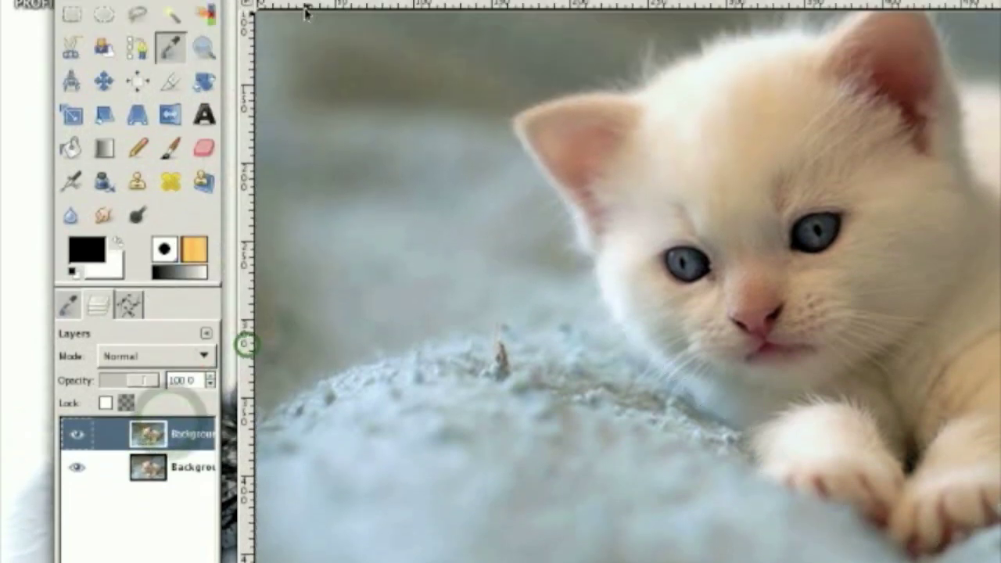
pyautogui.click(307, 0)
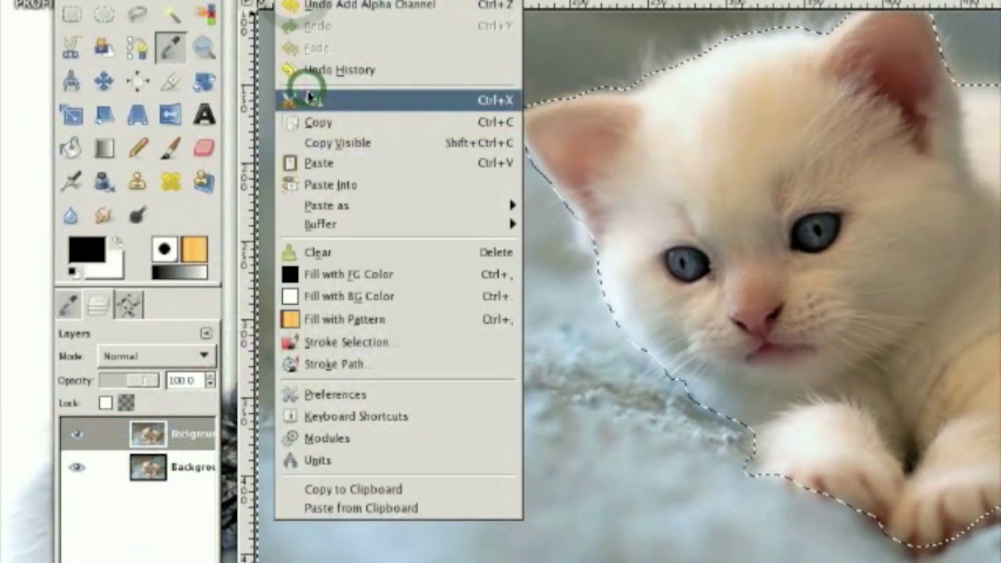
pyautogui.click(311, 99)
# Clear the selection and duplicate the cut-out kitten layer
pyautogui.click(327, 0)
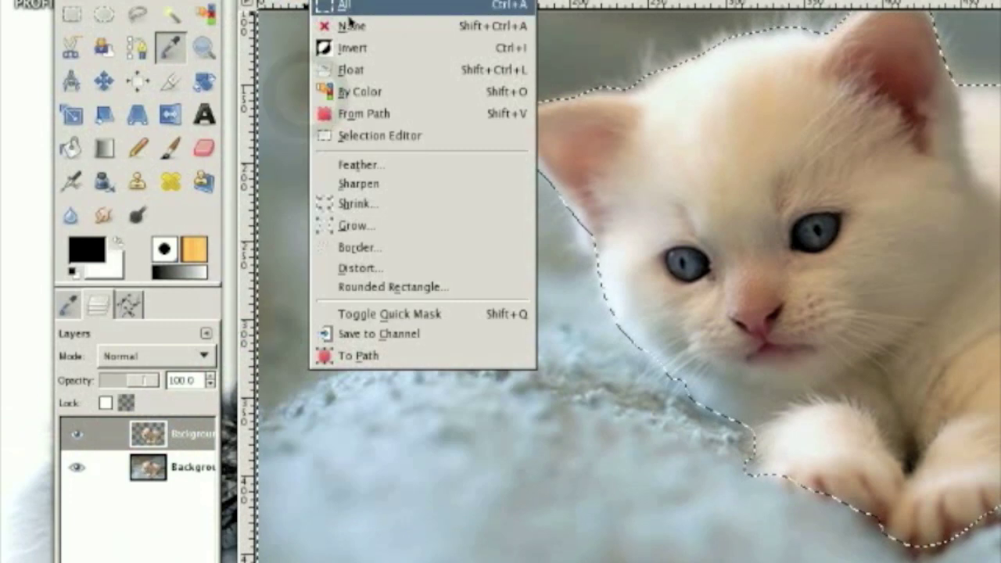
pyautogui.click(350, 23)
pyautogui.click(160, 443)
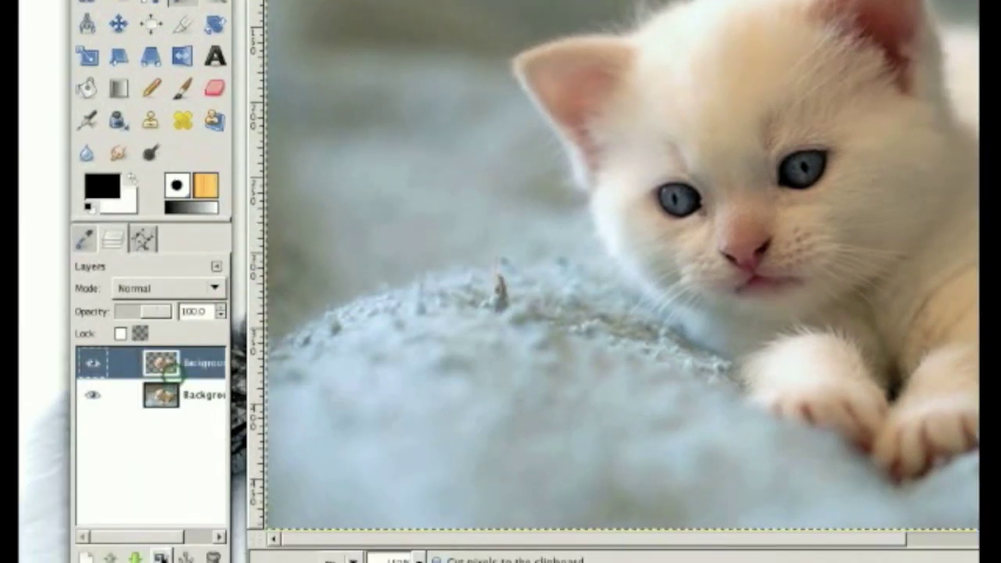
pyautogui.click(160, 557)
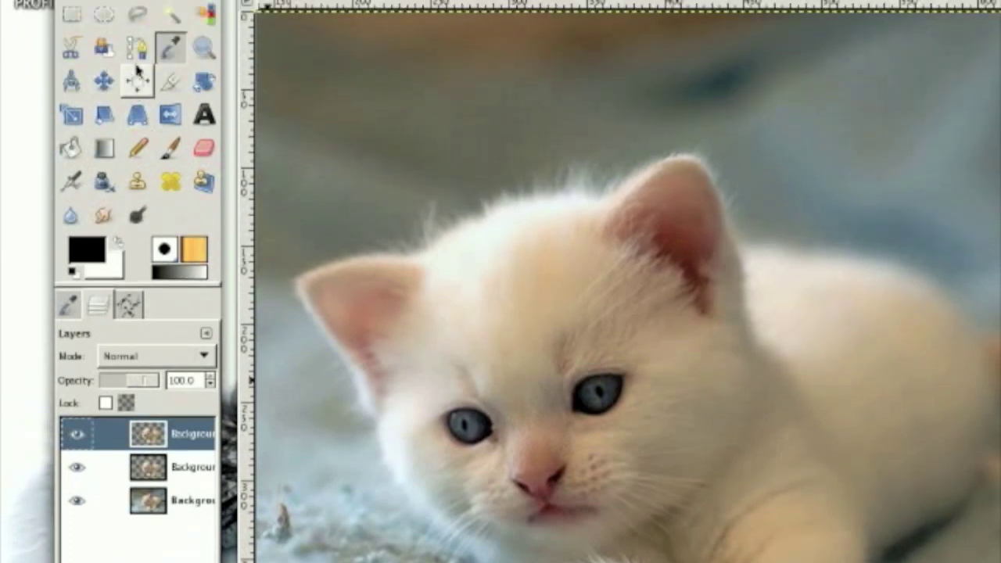
# Draw a closed V-shaped path on the kitten's forehead, narrowing to a point between the eyes, and convert it to a selection
pyautogui.click(137, 72)
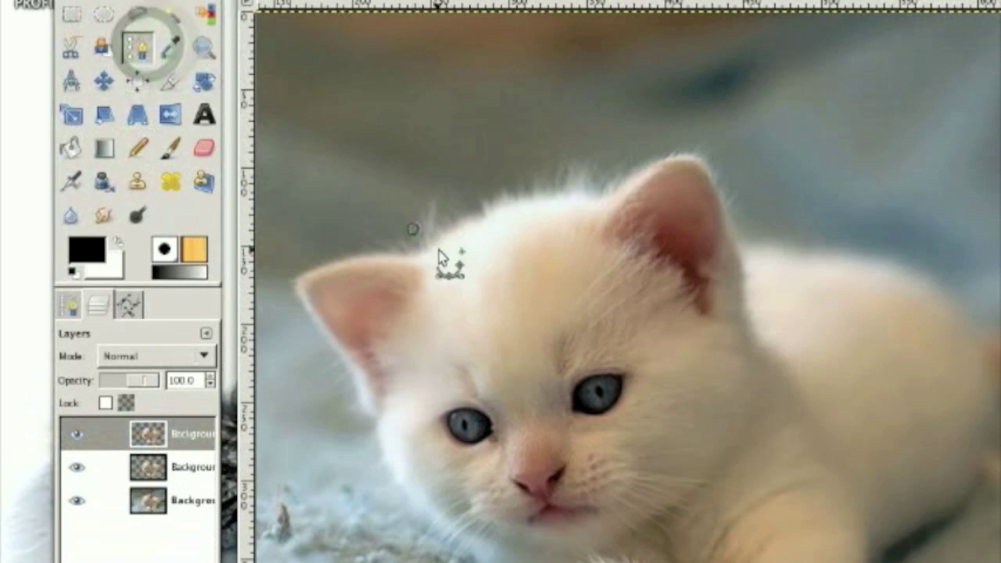
pyautogui.click(480, 300)
pyautogui.click(497, 320)
pyautogui.click(503, 336)
pyautogui.click(509, 362)
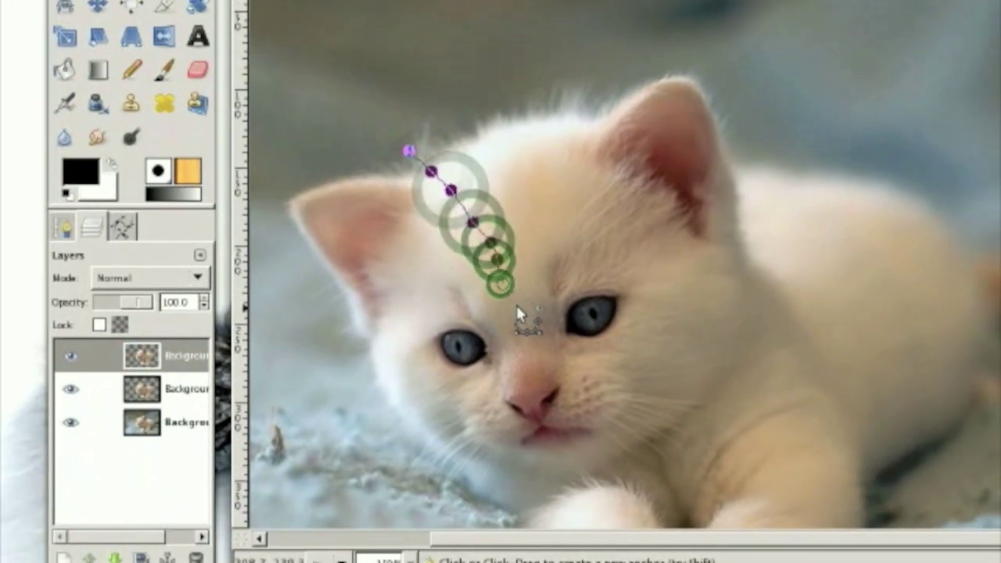
pyautogui.click(516, 351)
pyautogui.click(499, 240)
pyautogui.click(502, 204)
pyautogui.click(503, 183)
pyautogui.click(507, 158)
pyautogui.click(513, 137)
pyautogui.click(515, 117)
pyautogui.click(522, 92)
pyautogui.moveTo(503, 170); pyautogui.dragTo(503, 171)
pyautogui.click(425, 188)
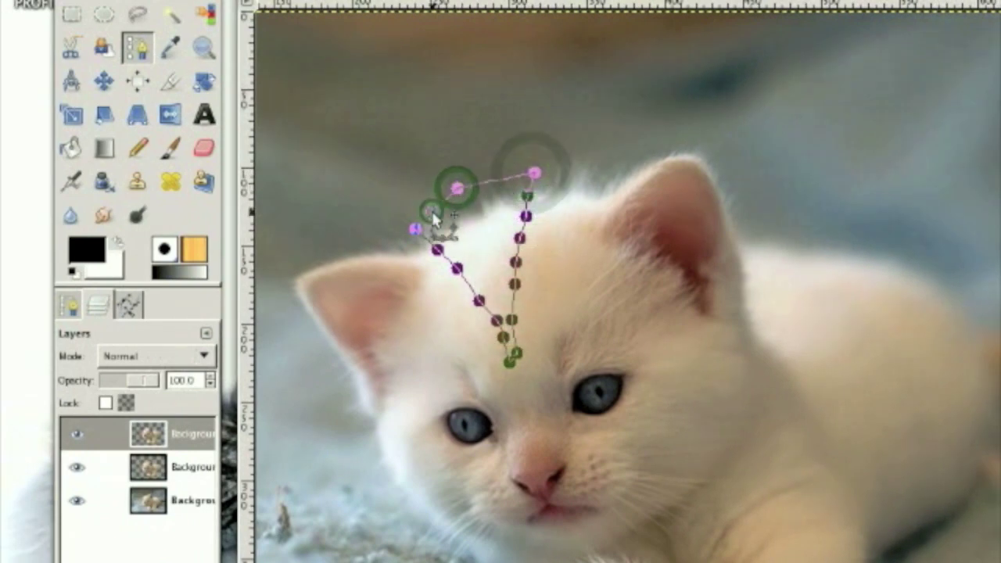
pyautogui.click(432, 198)
pyautogui.keyDown('ctrl'); pyautogui.click(419, 227); pyautogui.keyUp('ctrl')
pyautogui.press('Return')
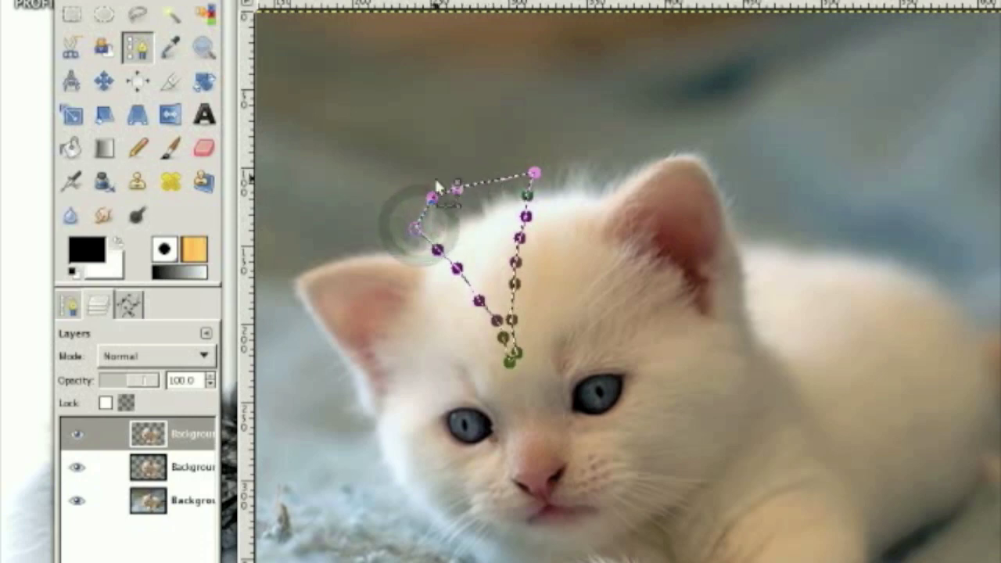
# Cut the V-shaped forehead area from the top kitten layer, clear the selection and hide the path
pyautogui.click(316, 0)
pyautogui.moveTo(288, 0)
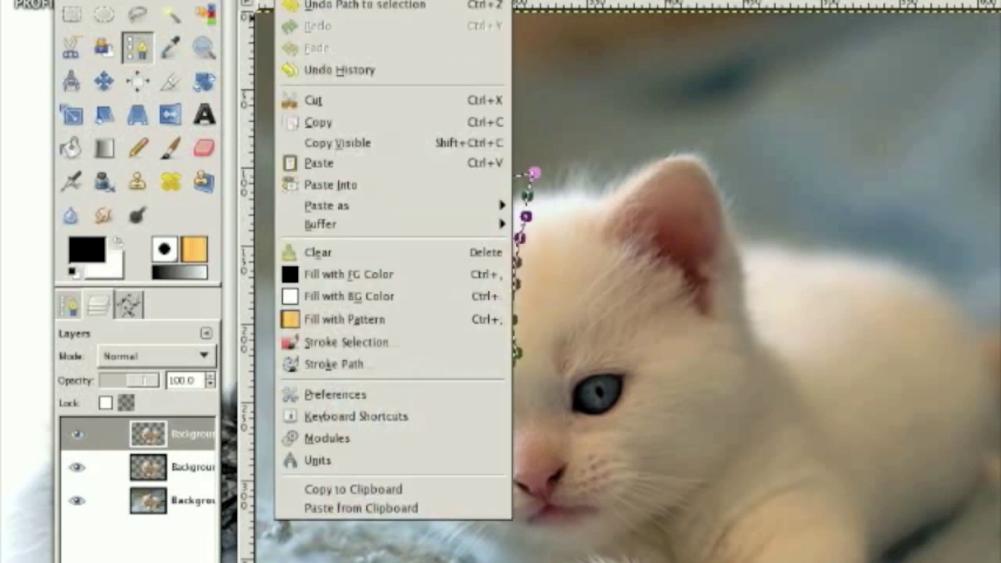
pyautogui.click(321, 97)
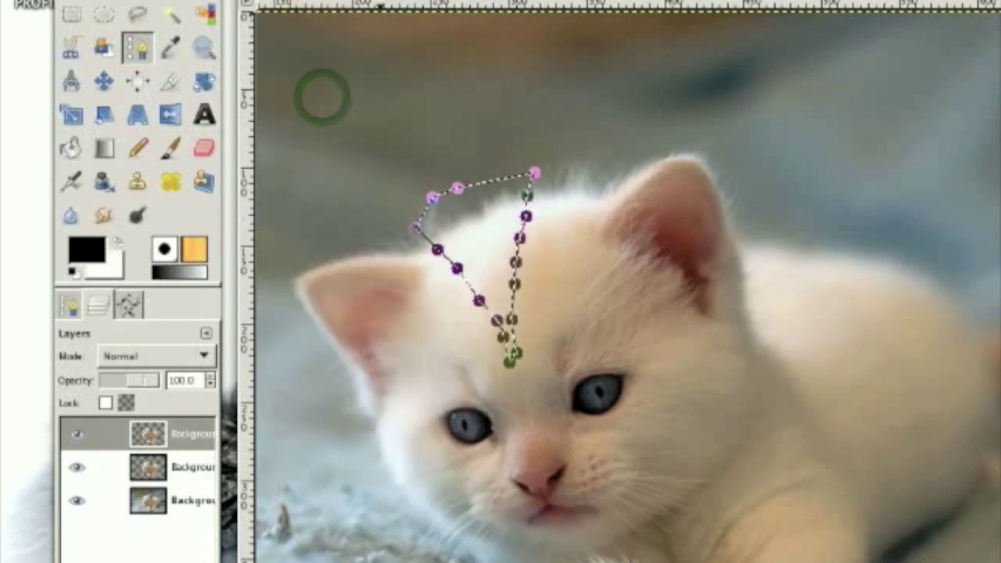
pyautogui.click(366, 0)
pyautogui.moveTo(330, 0)
pyautogui.click(358, 28)
pyautogui.click(181, 440)
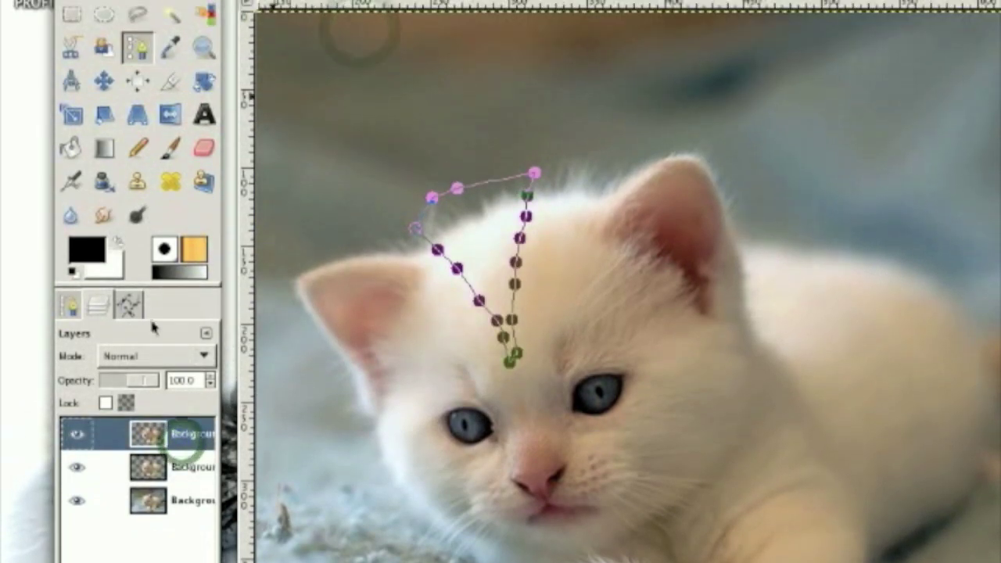
pyautogui.click(136, 118)
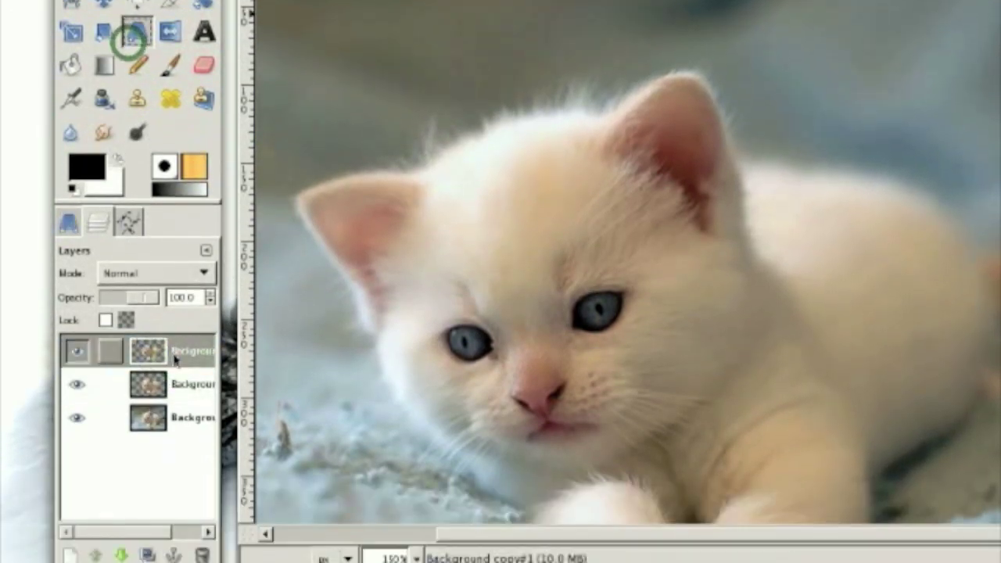
# Apply IWarp in Move mode to the top layer, pulling the edges of the forehead cut apart toward the ears
pyautogui.click(173, 436)
pyautogui.click(583, 1)
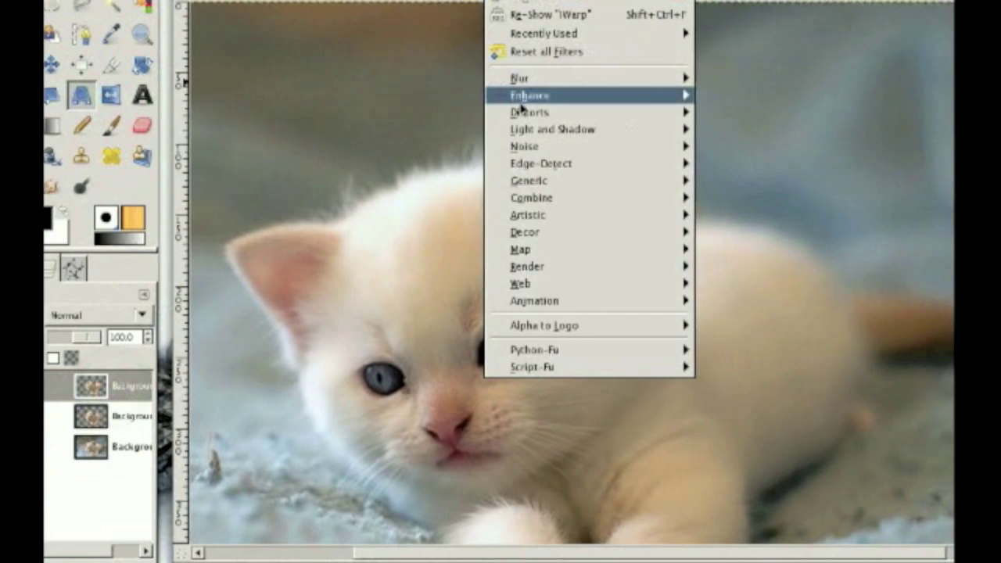
pyautogui.moveTo(727, 113)
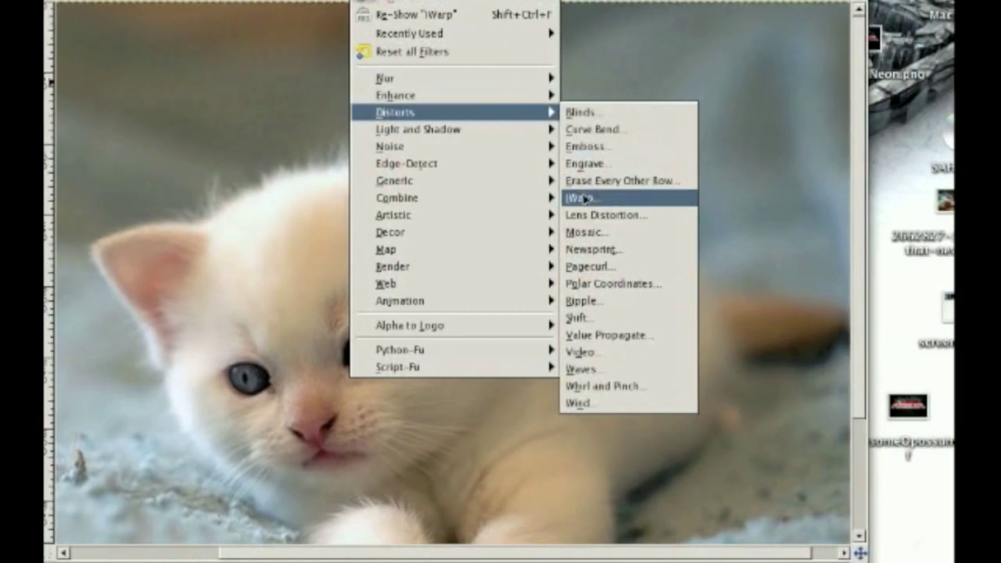
pyautogui.click(583, 198)
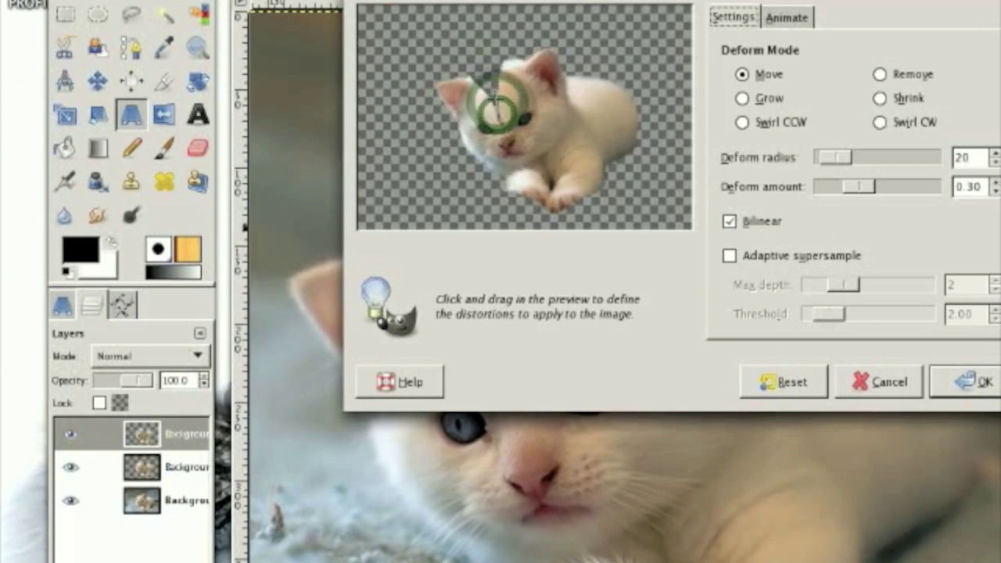
pyautogui.moveTo(495, 107); pyautogui.dragTo(504, 88)
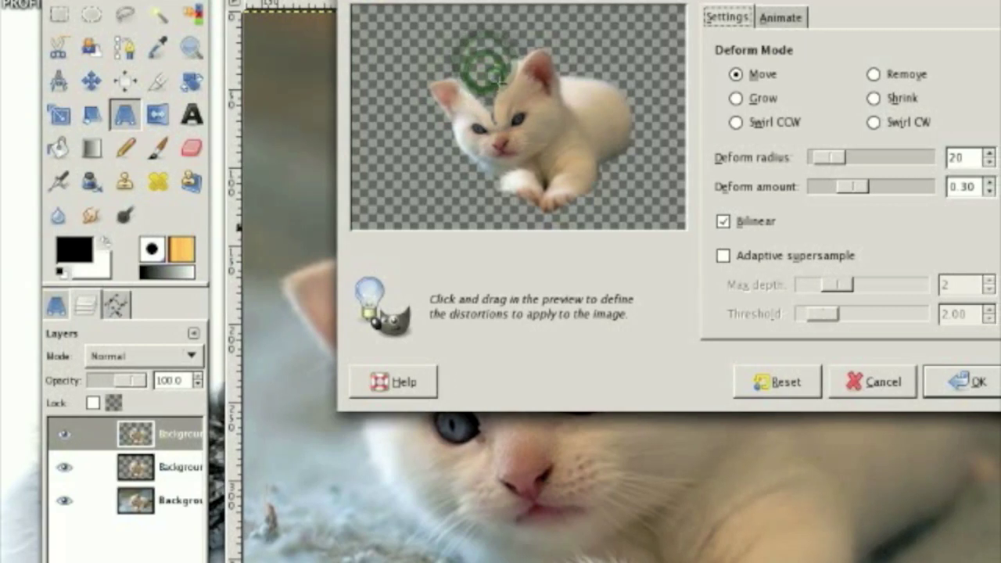
pyautogui.click(514, 56)
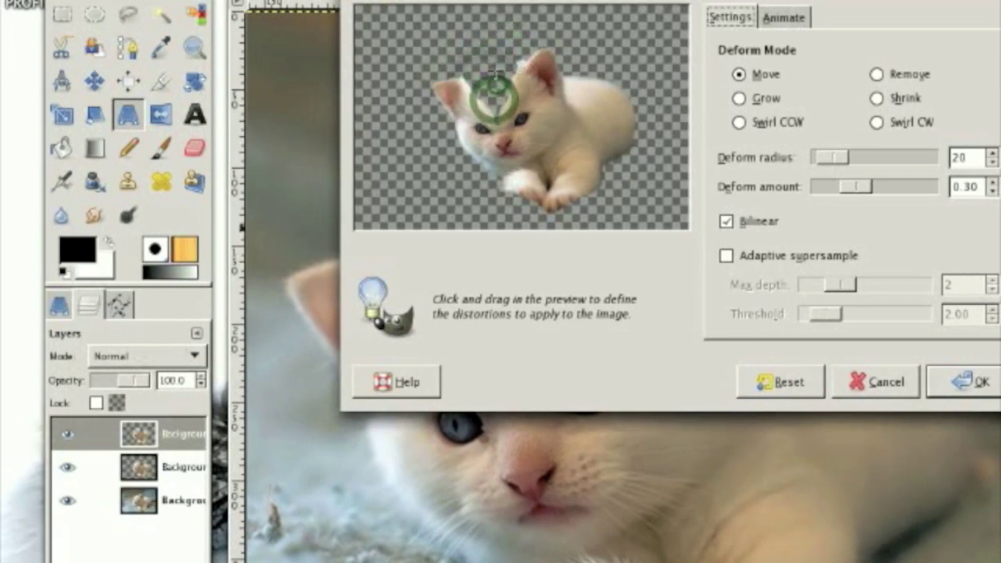
pyautogui.moveTo(503, 58); pyautogui.dragTo(495, 94)
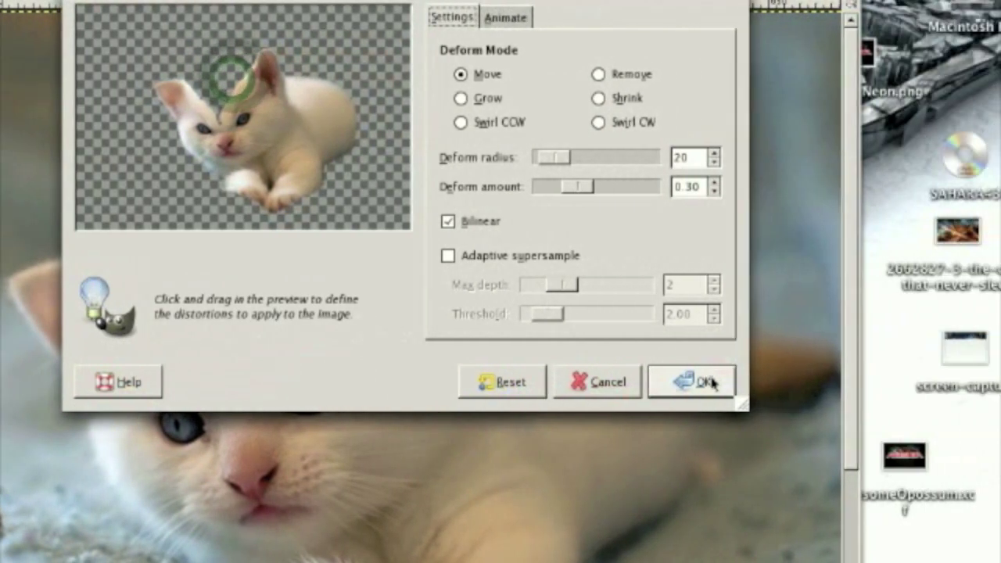
pyautogui.click(962, 382)
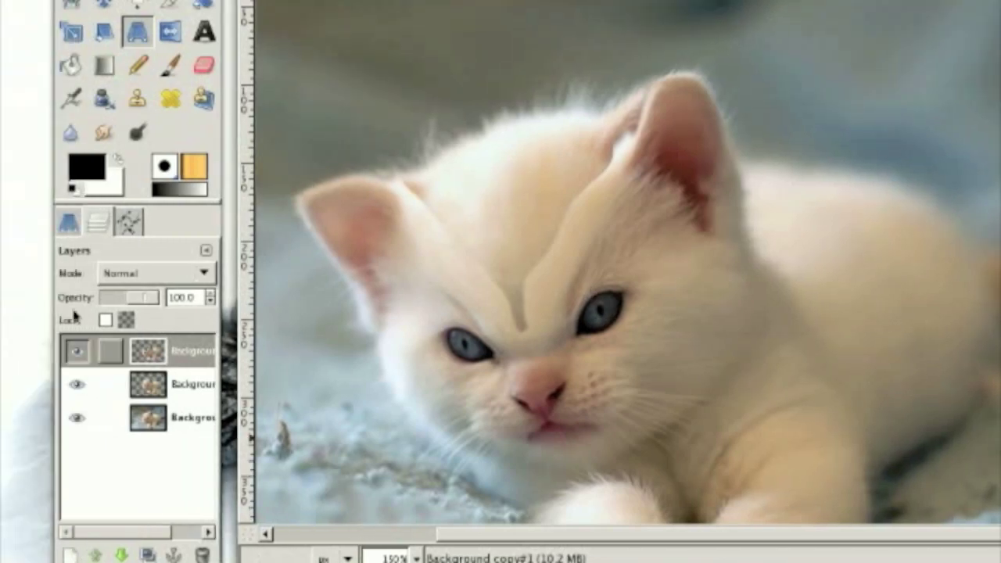
# Move the middle kitten layer upward so its face shows through the V-shaped forehead opening
pyautogui.click(196, 385)
pyautogui.click(104, 2)
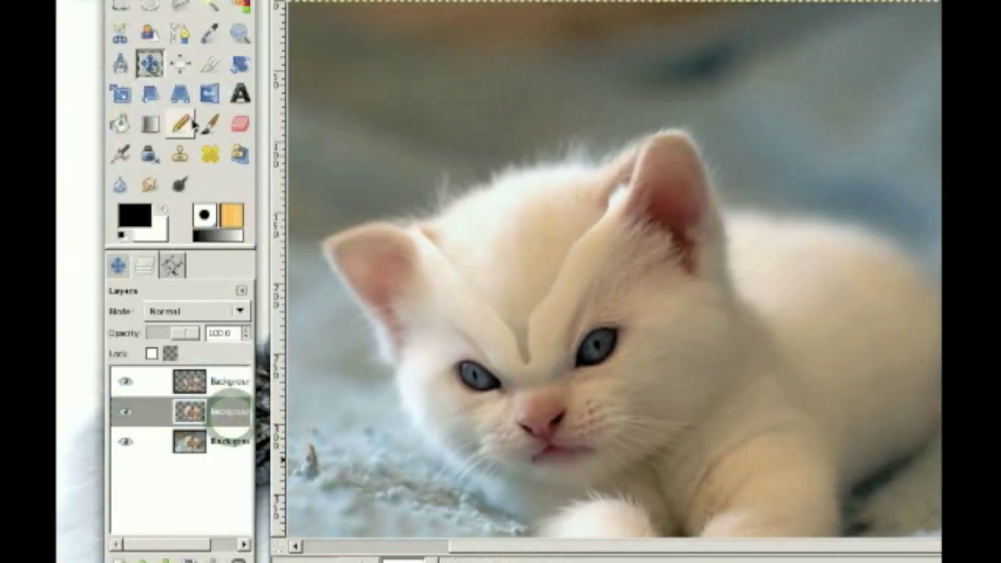
pyautogui.click(117, 266)
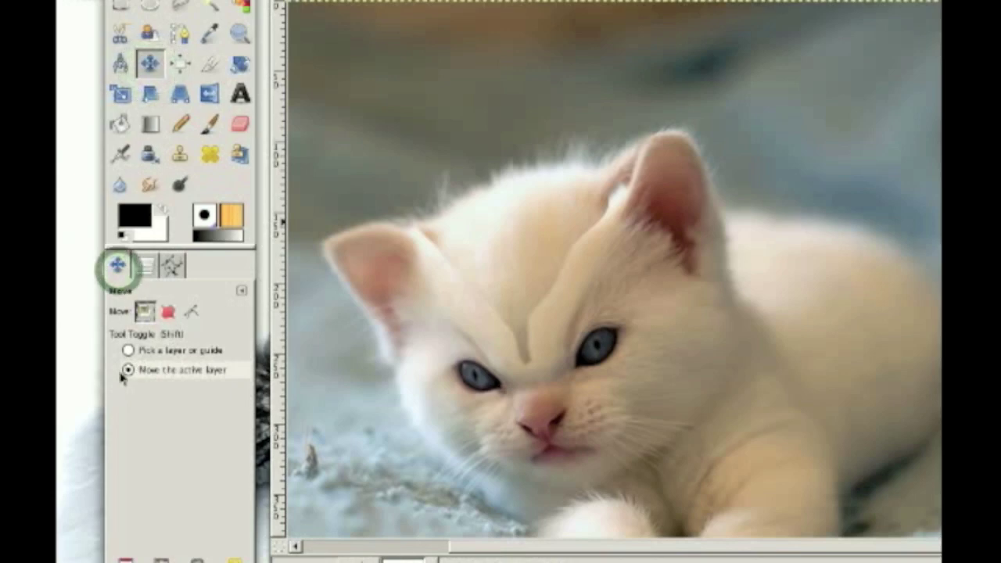
pyautogui.moveTo(561, 356)
pyautogui.mouseDown()
pyautogui.moveTo(531, 274)
pyautogui.moveTo(532, 287)
pyautogui.moveTo(539, 243)
pyautogui.moveTo(550, 241)
pyautogui.moveTo(543, 231)
pyautogui.mouseUp()
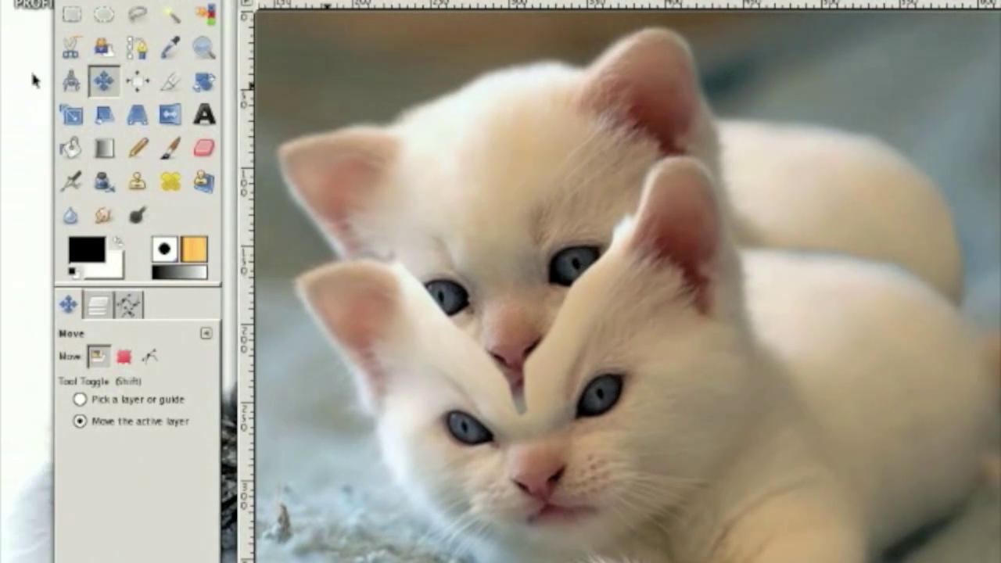
# Scale the rear kitten layer down slightly
pyautogui.click(30, 113)
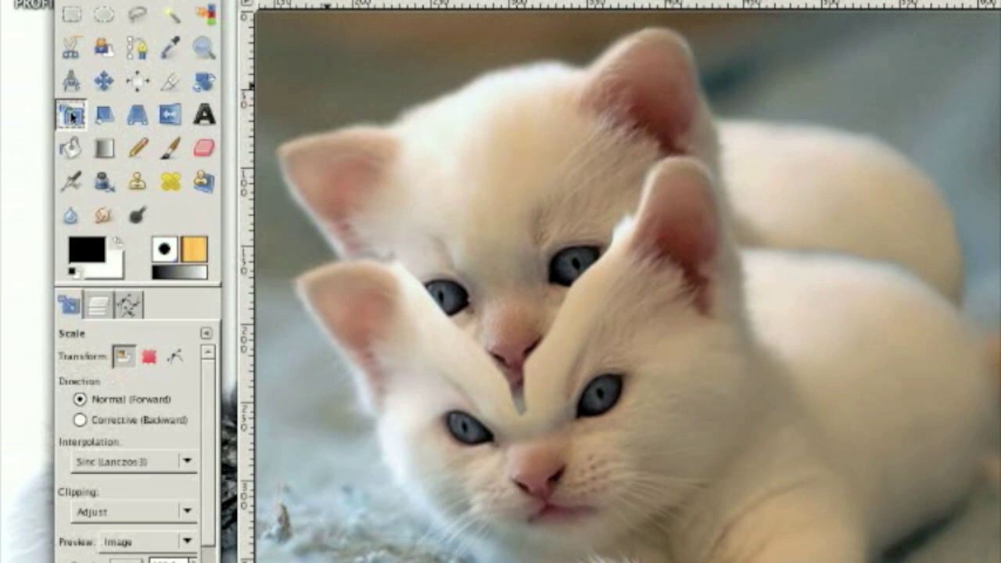
pyautogui.click(317, 230)
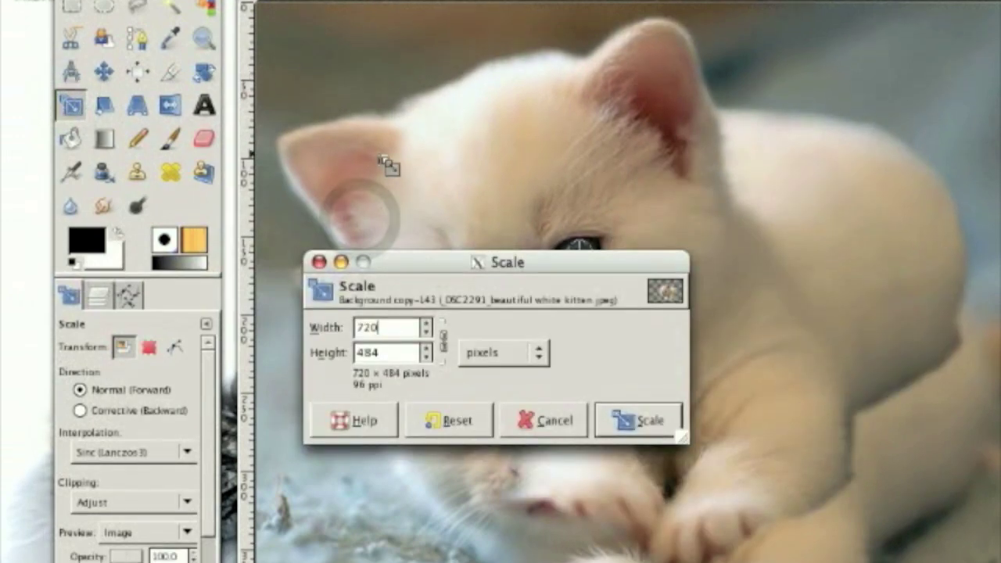
pyautogui.moveTo(380, 164); pyautogui.dragTo(527, 236)
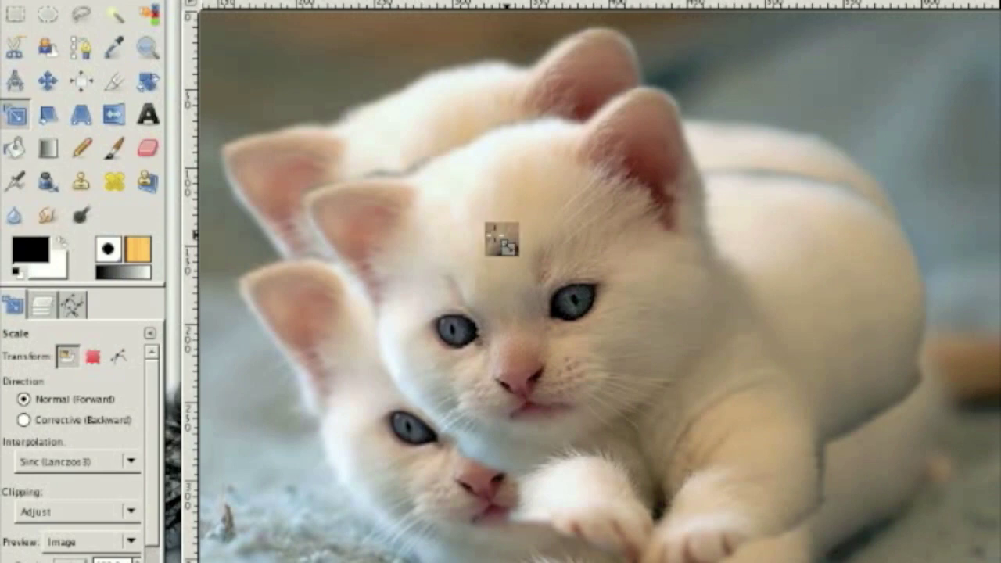
pyautogui.press('Return')
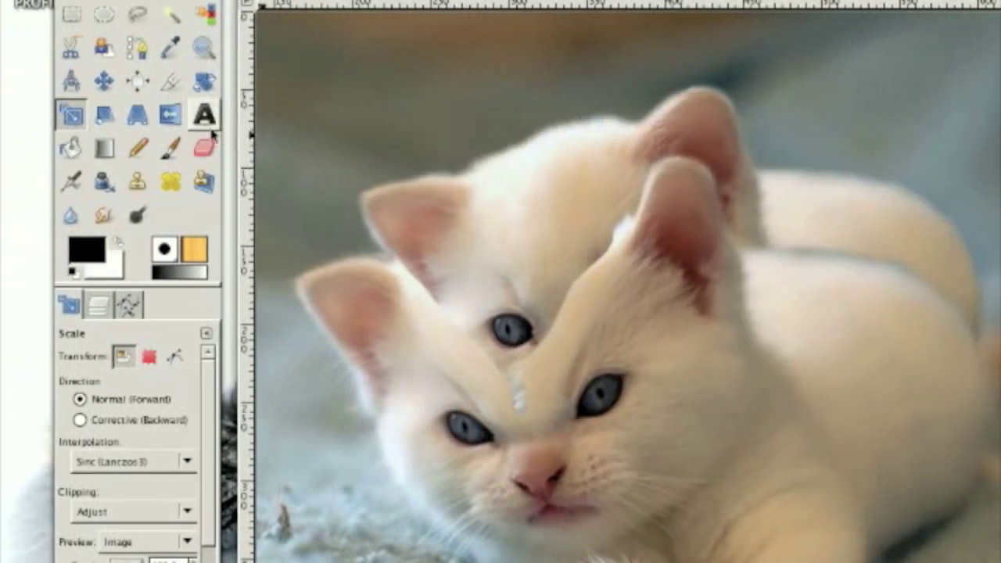
# Reposition the scaled rear kitten so both eyes and the nose sit inside the forehead opening
pyautogui.click(104, 81)
pyautogui.moveTo(514, 258); pyautogui.dragTo(459, 186)
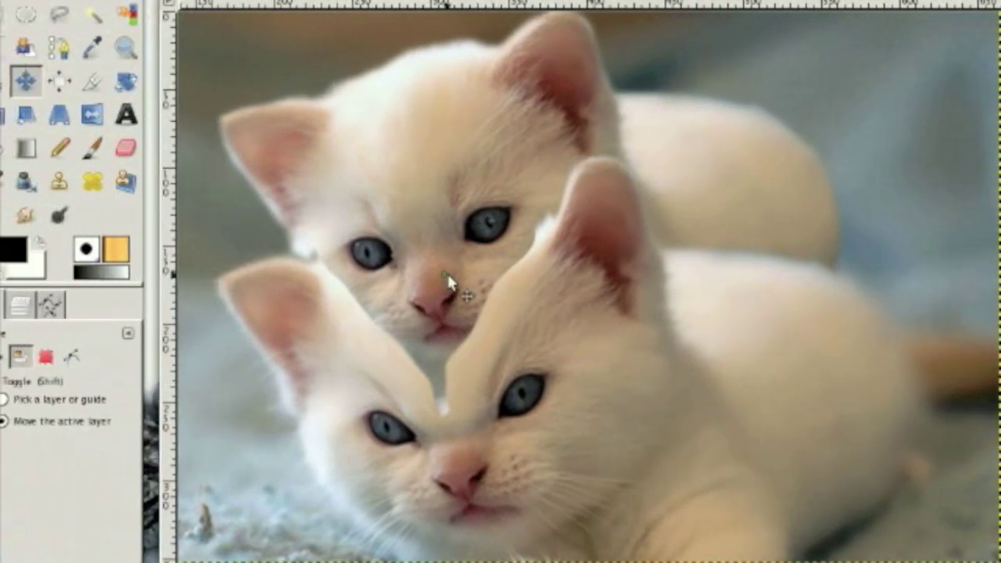
pyautogui.moveTo(358, 273); pyautogui.dragTo(360, 300)
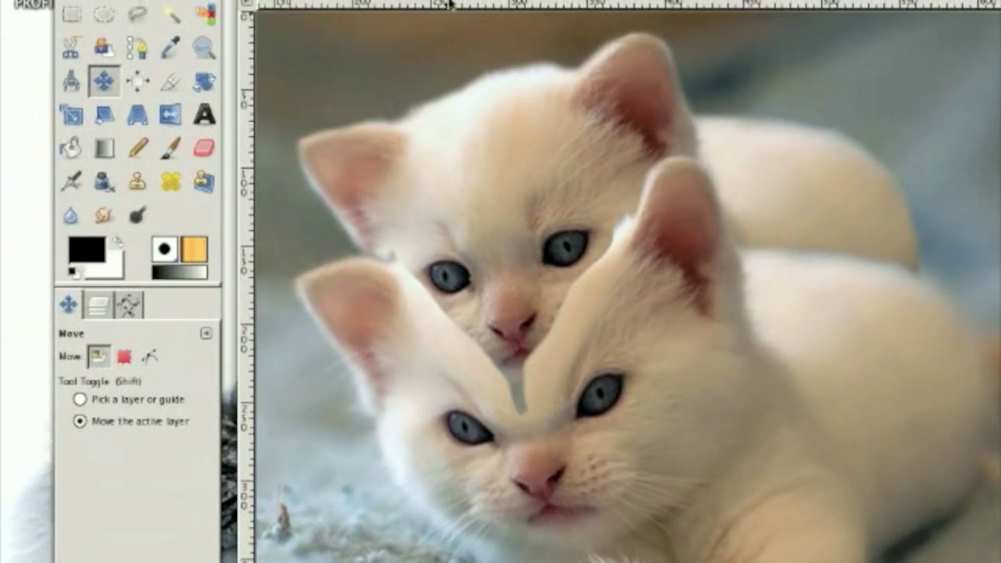
# Apply IWarp in Move mode to the rear kitten layer, pushing its back downward behind the front kitten's body
pyautogui.click(573, 2)
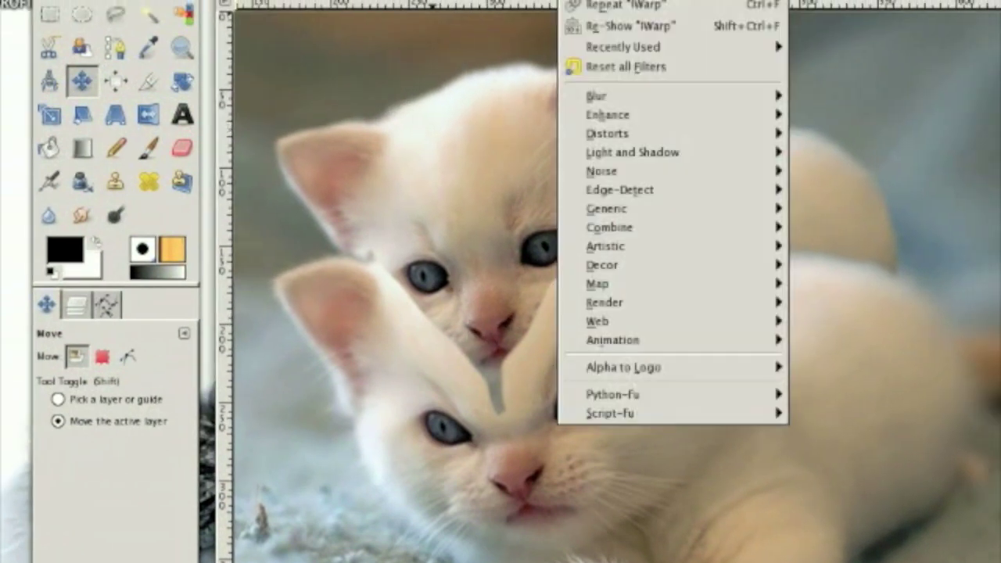
pyautogui.moveTo(554, 133)
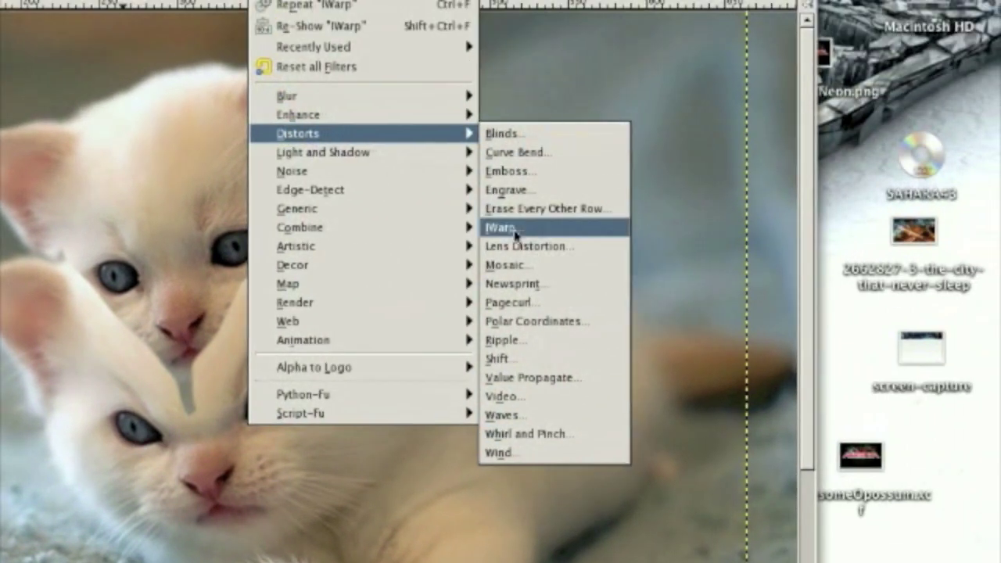
pyautogui.click(514, 234)
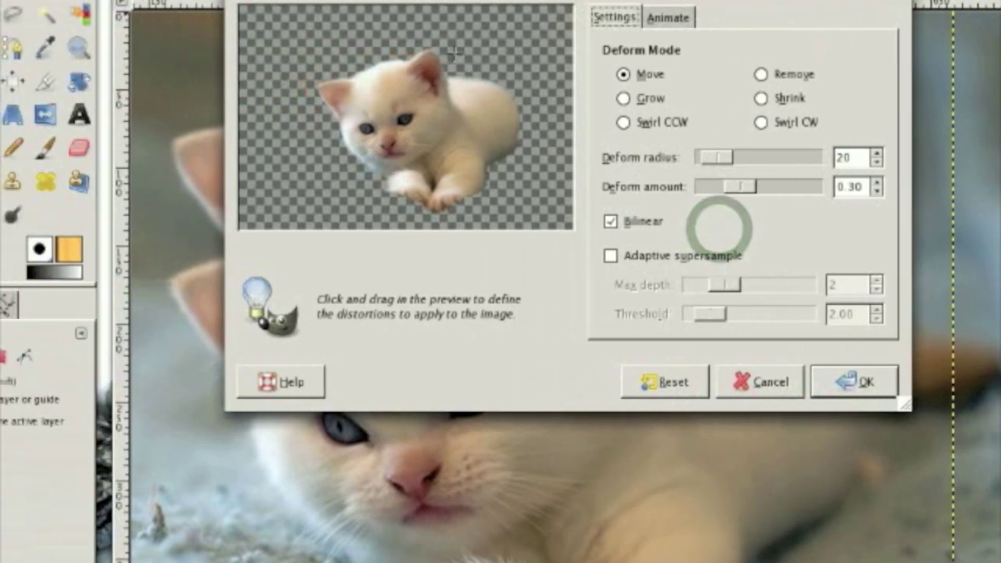
pyautogui.moveTo(353, 53); pyautogui.dragTo(370, 96)
pyautogui.moveTo(506, 48); pyautogui.dragTo(521, 129)
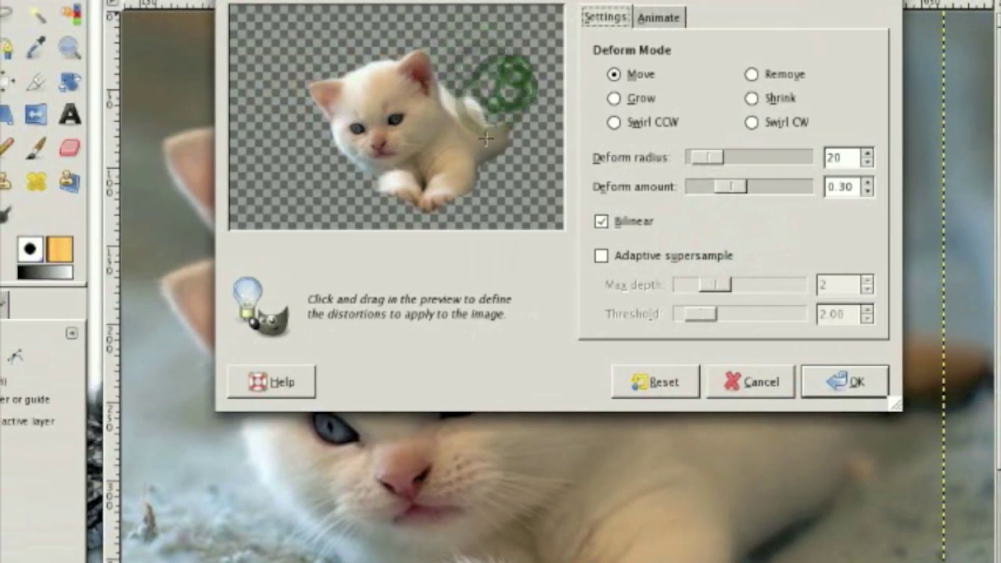
pyautogui.moveTo(480, 82)
pyautogui.mouseDown()
pyautogui.moveTo(505, 127)
pyautogui.moveTo(486, 92)
pyautogui.moveTo(509, 101)
pyautogui.mouseUp()
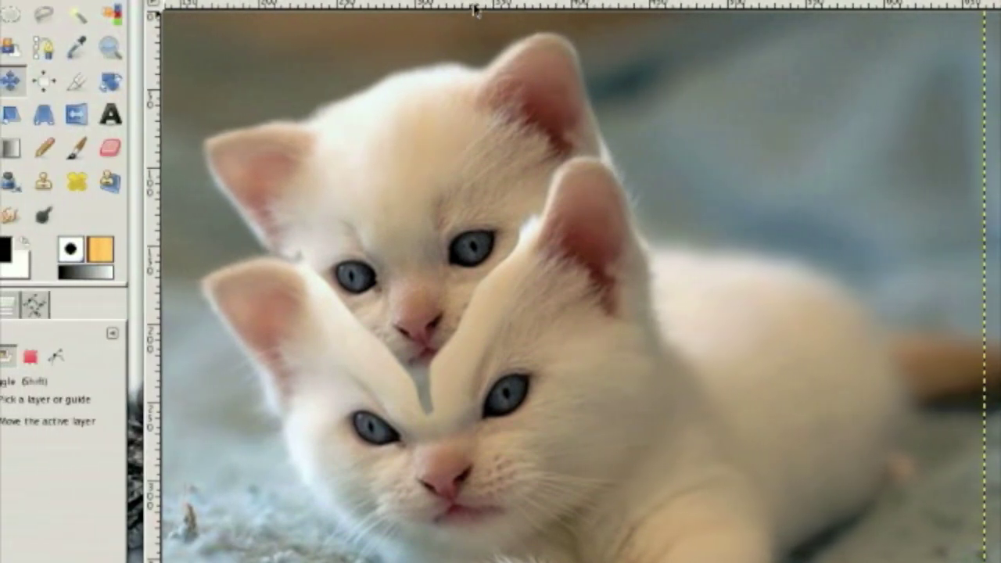
# Apply IWarp in Move mode again, refining the rear kitten's outline beside its neck and ear
pyautogui.click(378, 1)
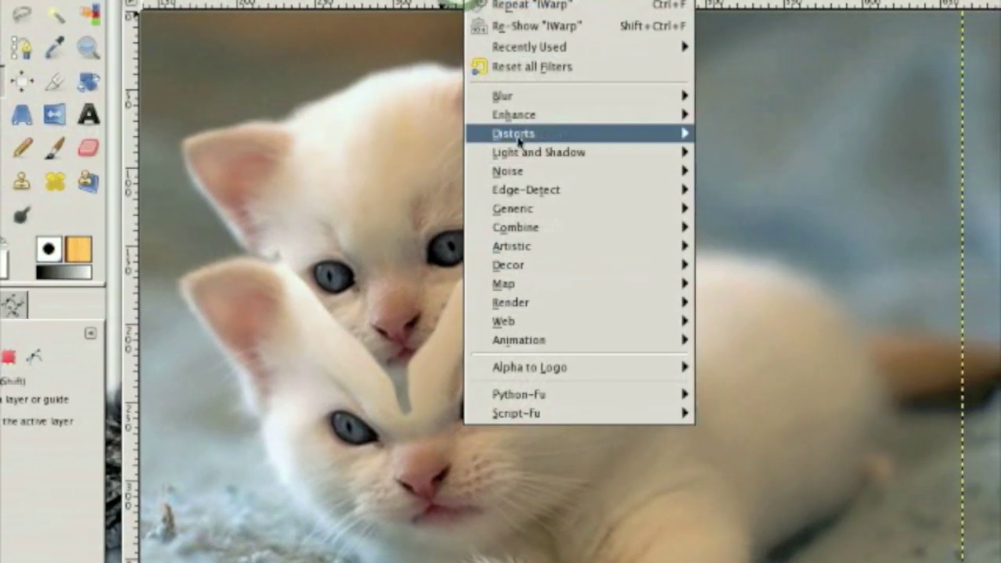
pyautogui.moveTo(556, 135)
pyautogui.click(762, 228)
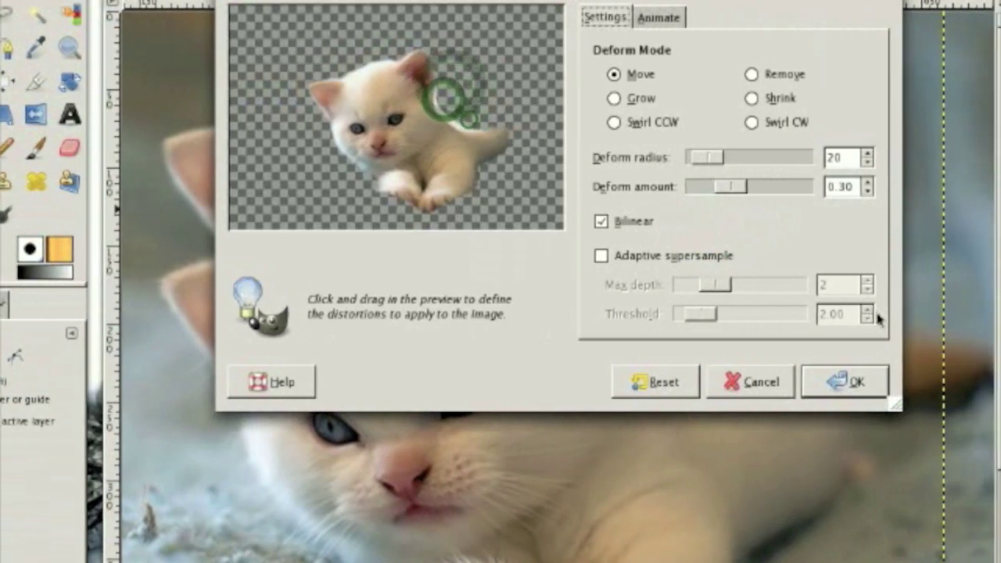
pyautogui.click(889, 382)
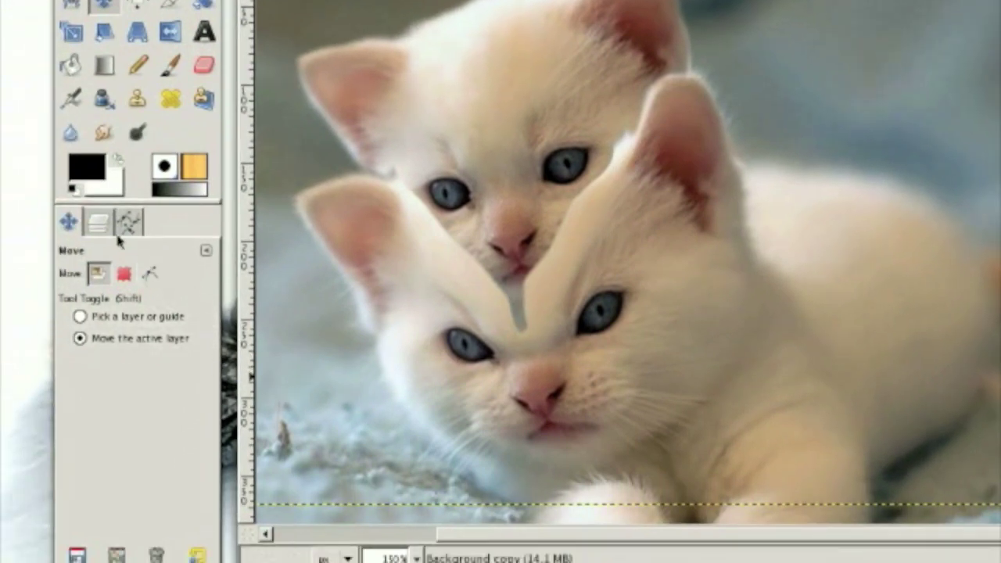
# Trace a closed path around the rear kitten's eye nearest the front kitten's raised ear
pyautogui.click(97, 222)
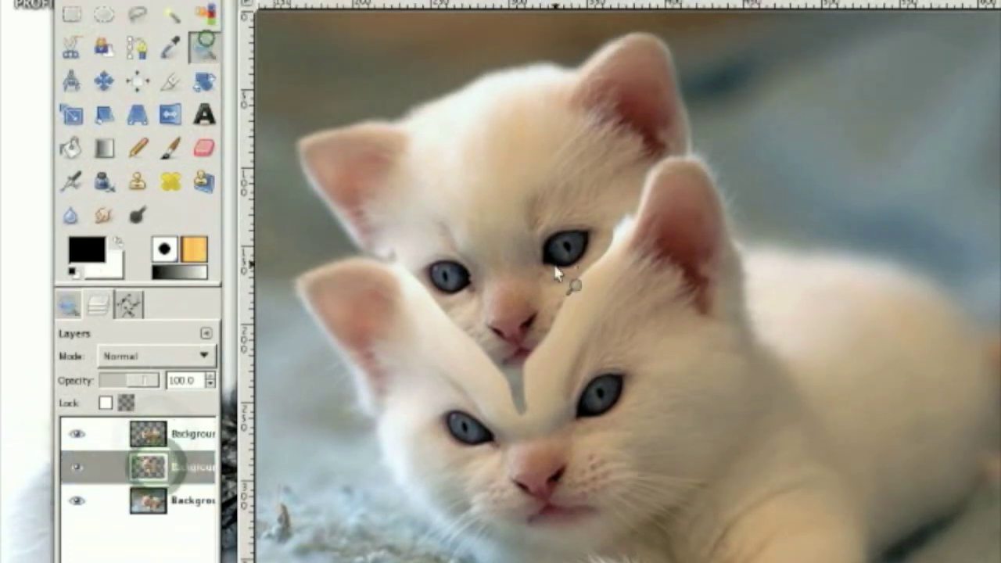
pyautogui.click(555, 266)
pyautogui.click(470, 300)
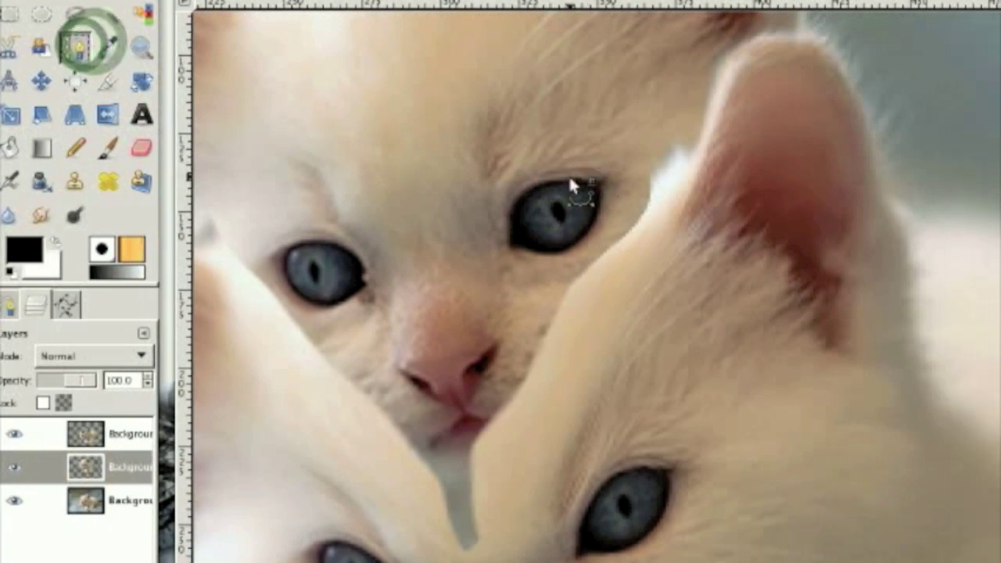
pyautogui.click(633, 177)
pyautogui.click(606, 177)
pyautogui.click(500, 188)
pyautogui.click(487, 219)
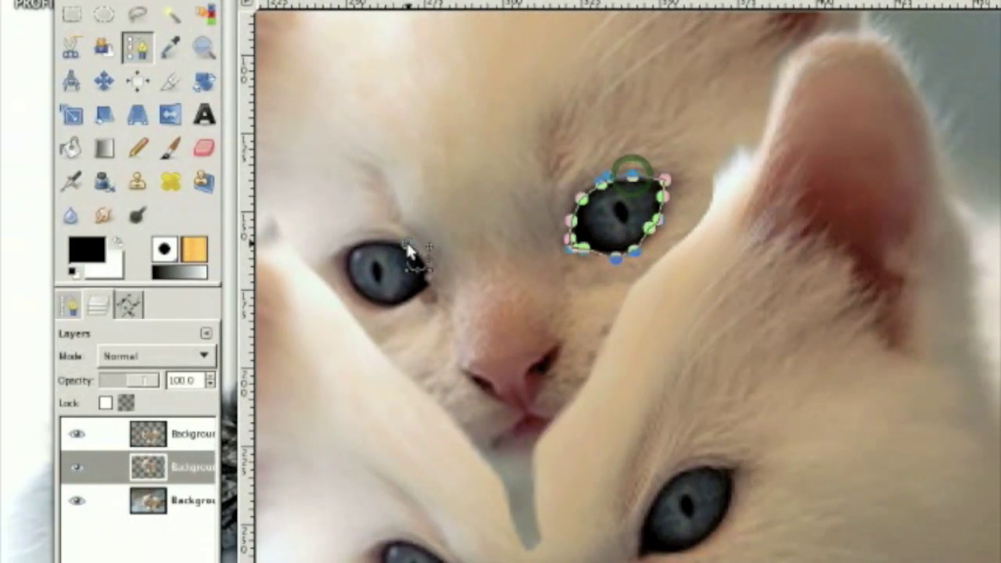
# Add closed paths around the rear kitten's other eye and its nose and mouth, and convert all paths to a selection
pyautogui.click(407, 244)
pyautogui.click(375, 244)
pyautogui.click(346, 252)
pyautogui.click(393, 301)
pyautogui.click(436, 274)
pyautogui.click(497, 306)
pyautogui.click(461, 367)
pyautogui.click(476, 389)
pyautogui.click(494, 353)
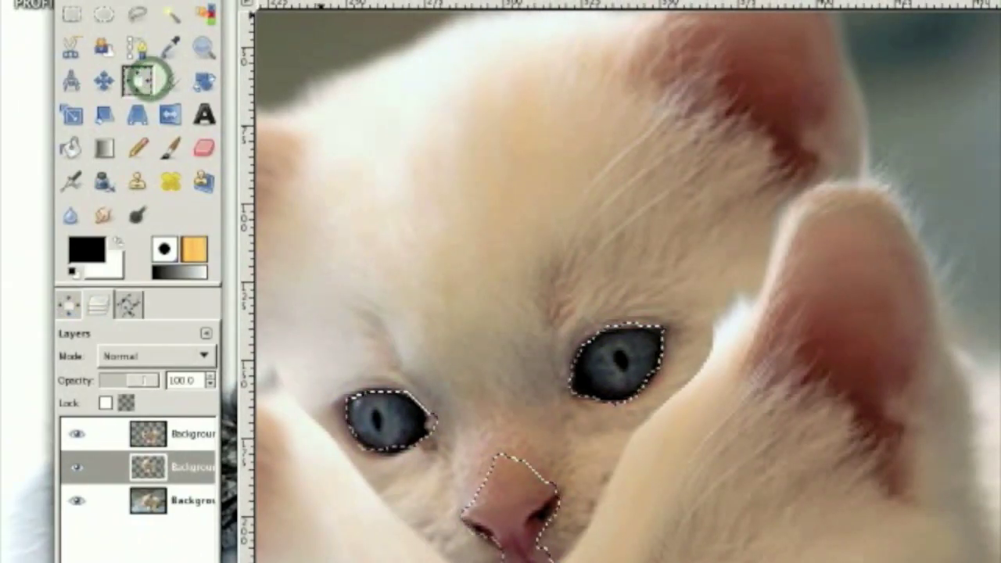
# Feather the eyes, nose and mouth selection by 5 pixels and invert it
pyautogui.click(324, 1)
pyautogui.click(348, 160)
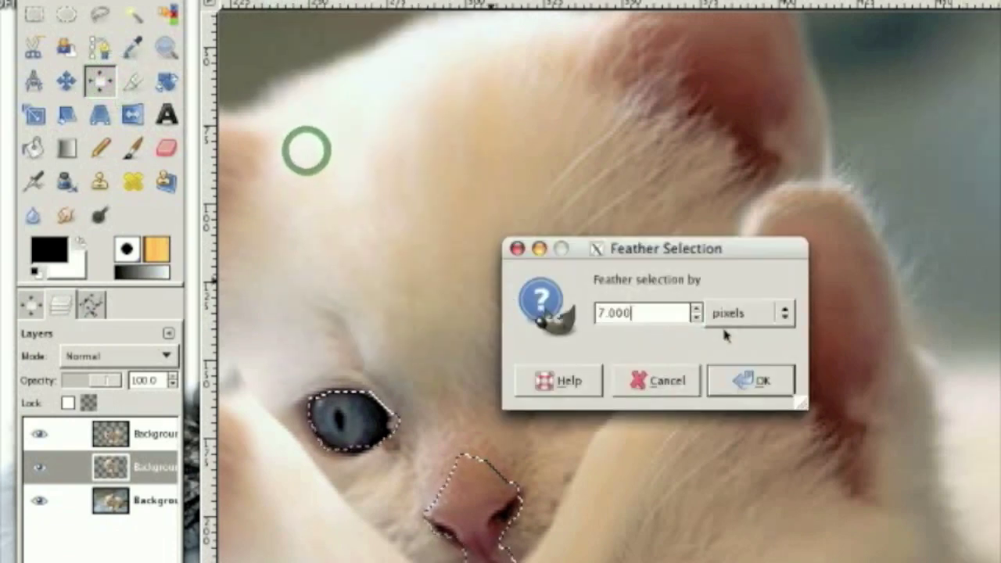
pyautogui.click(737, 317)
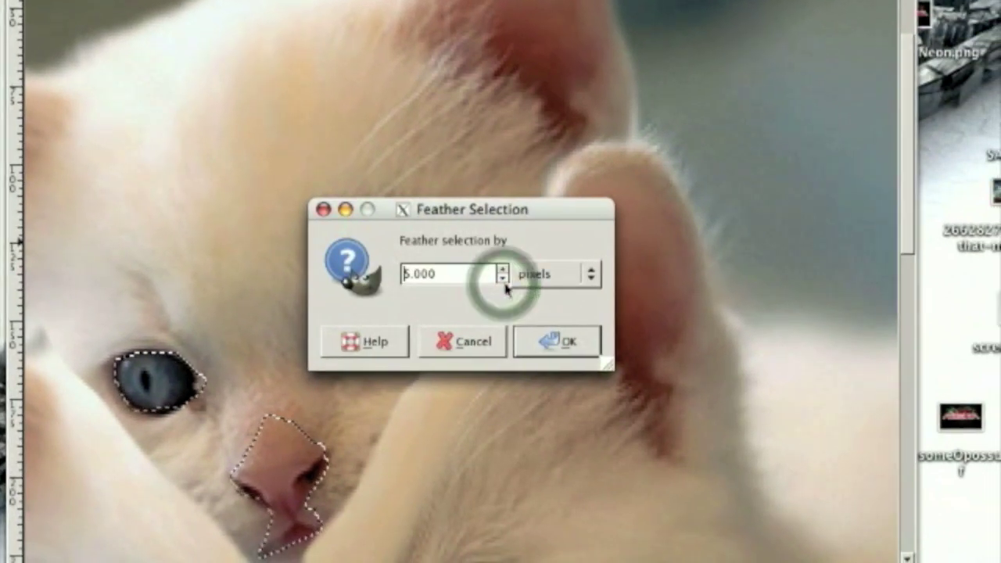
pyautogui.click(522, 290)
pyautogui.click(556, 347)
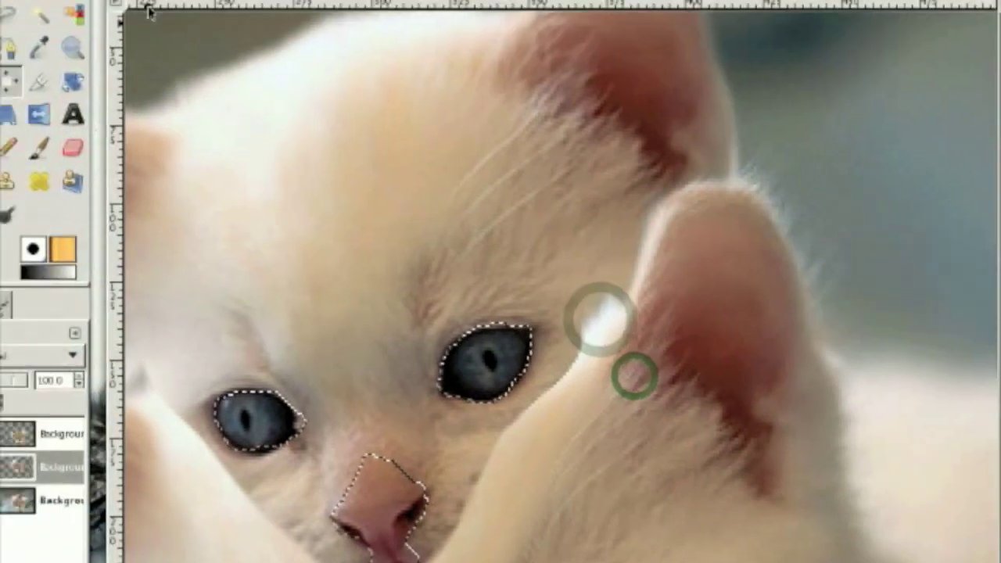
pyautogui.click(324, 1)
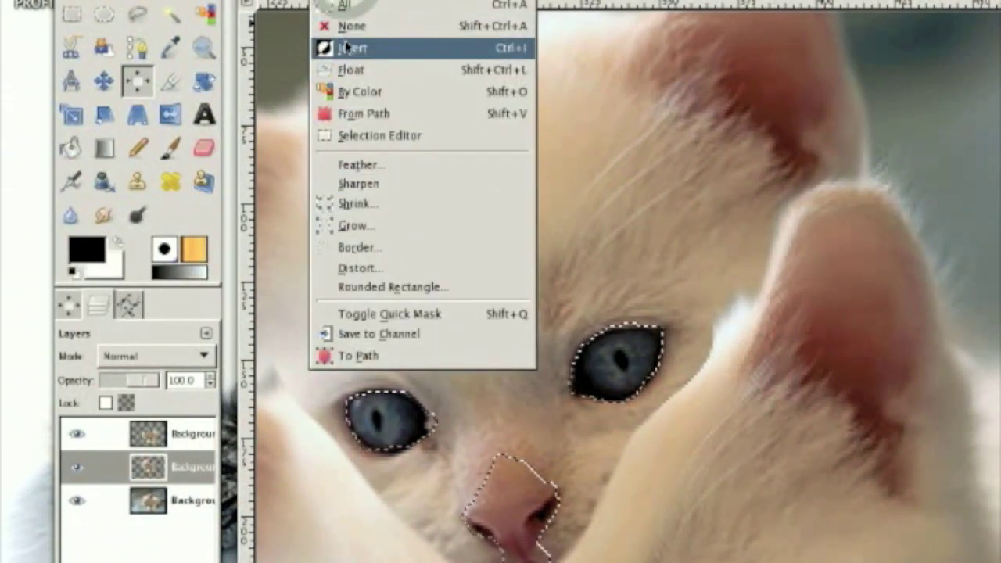
pyautogui.click(348, 48)
# Darken the rear kitten's fur with brightness -32 and contrast 4, and clear the selection
pyautogui.hotkey('alt', 'c')
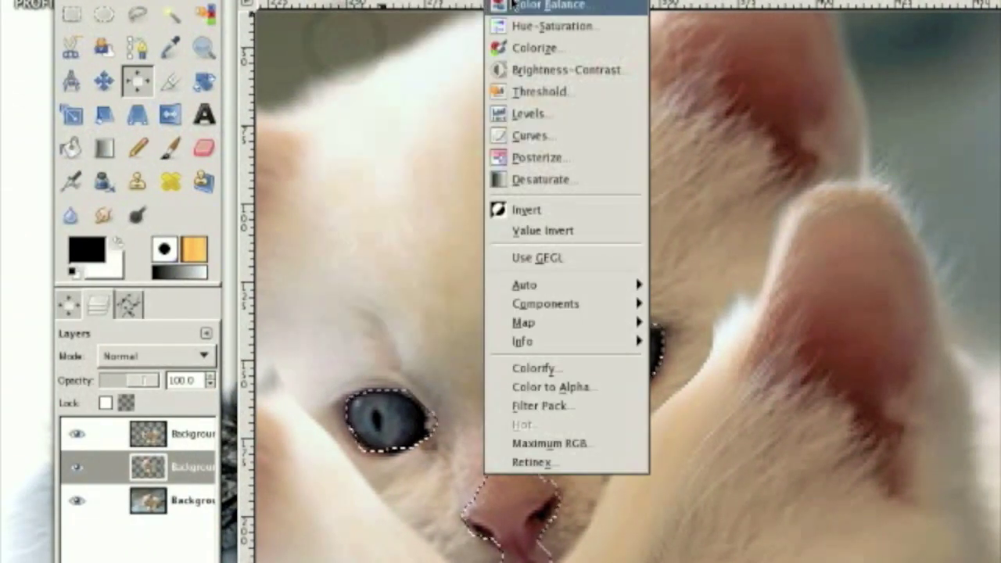
pyautogui.click(517, 72)
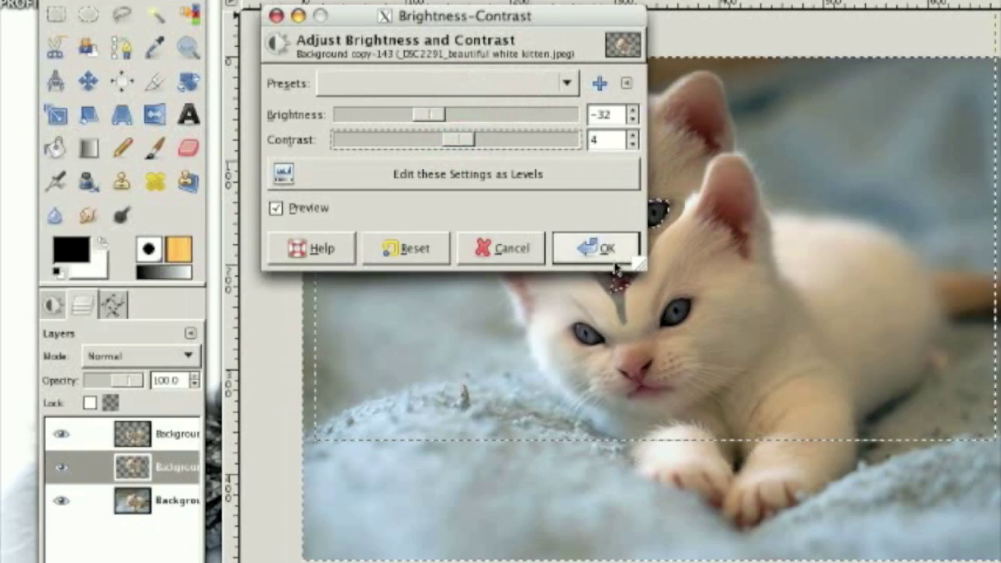
pyautogui.click(612, 248)
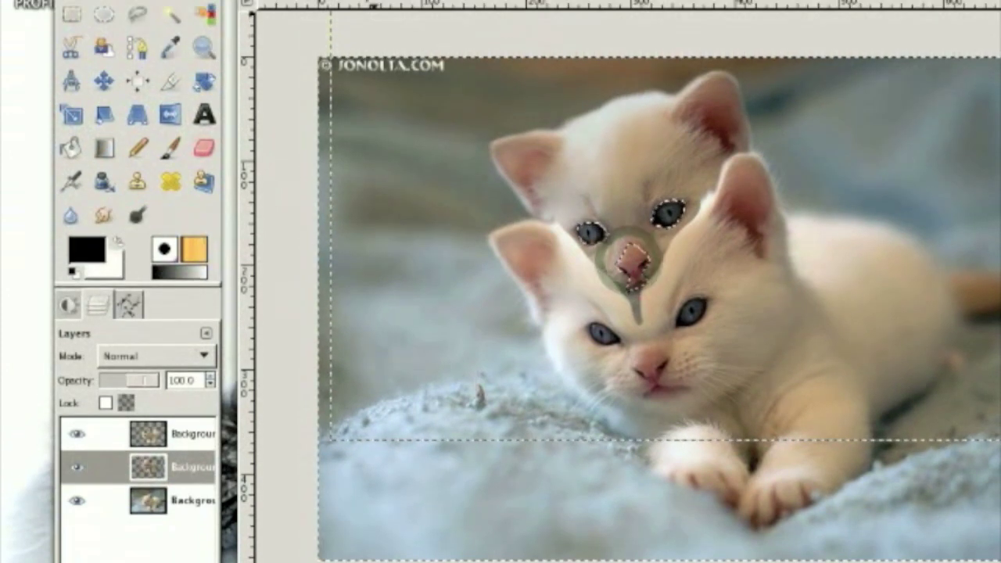
pyautogui.click(331, 4)
pyautogui.click(349, 27)
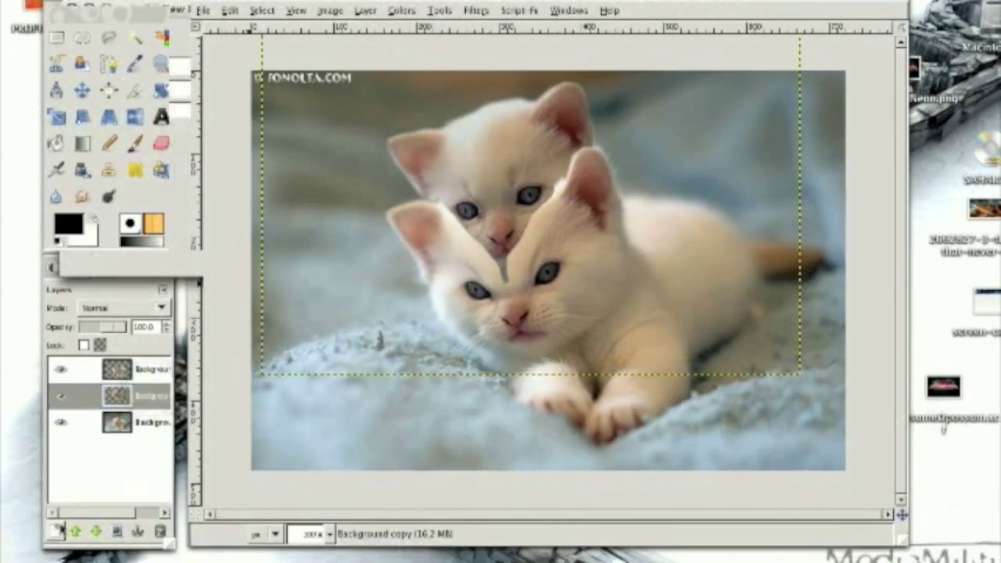
# Add a new transparent layer above the rear kitten layer and set the Paintbrush to the Circle Fuzzy (19) brush
pyautogui.click(58, 531)
pyautogui.click(253, 251)
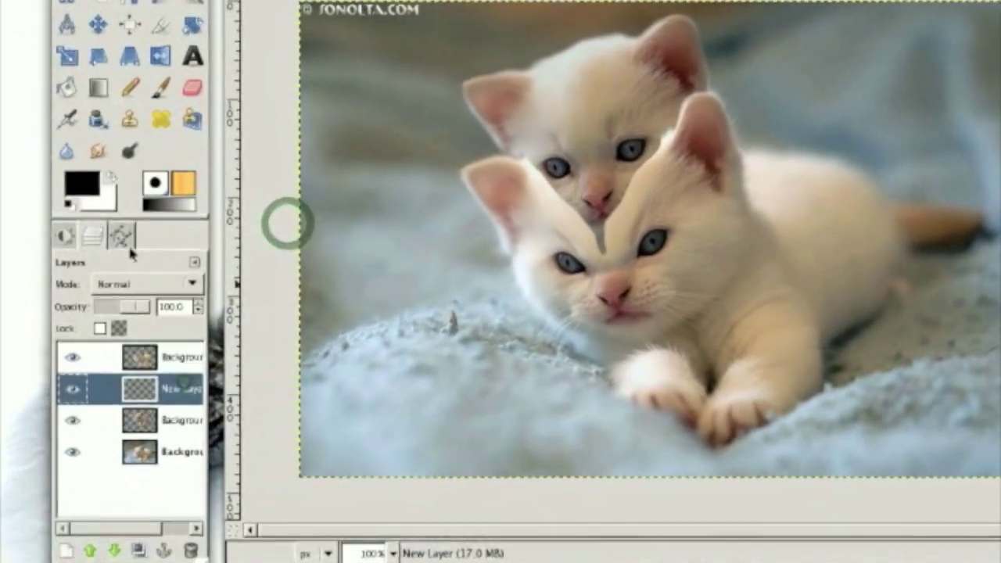
pyautogui.click(65, 235)
pyautogui.click(160, 88)
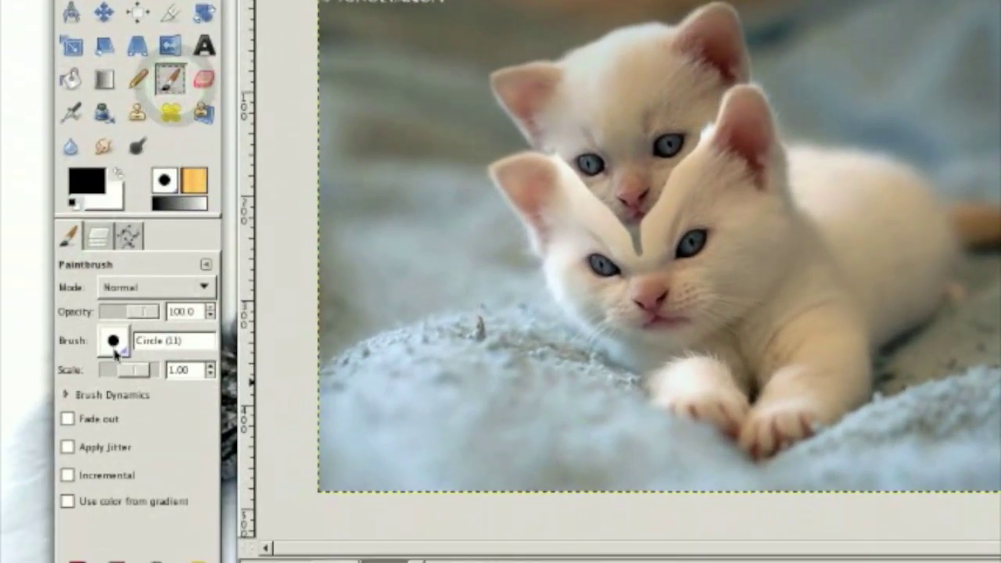
pyautogui.click(113, 409)
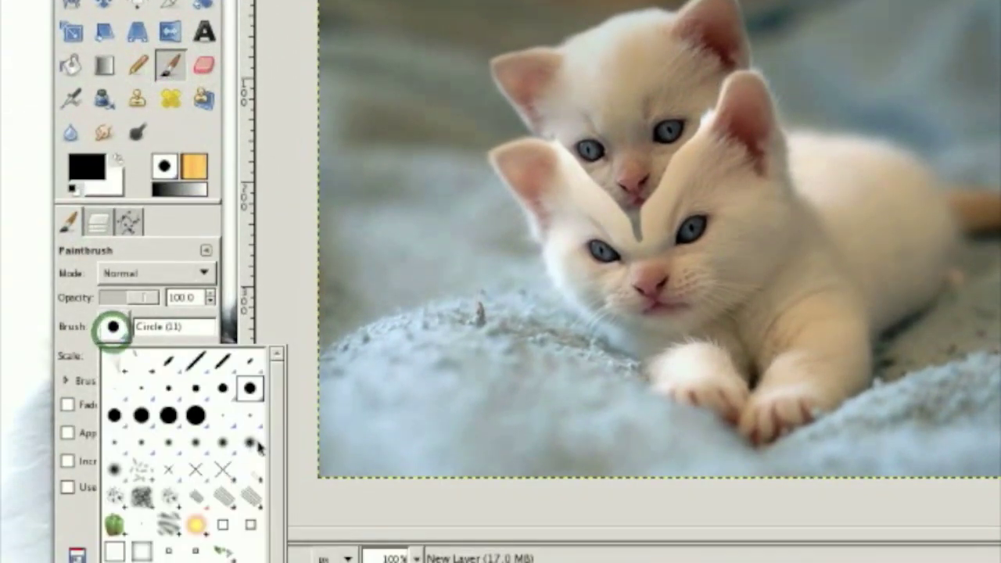
pyautogui.click(115, 469)
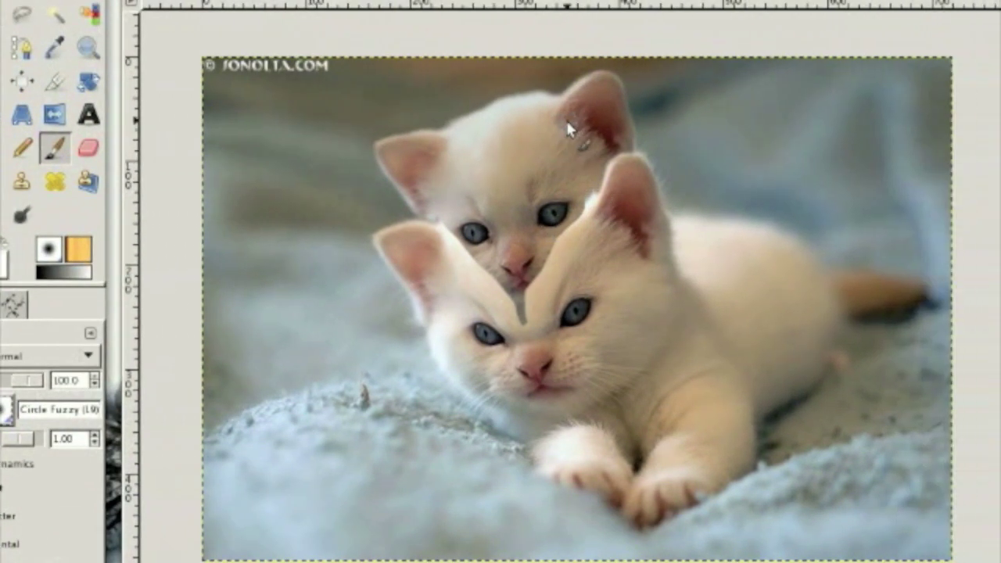
# Paint black over the rear kitten's face from below the ear down past the eye to the mouth, and set the layer mode to Overlay
pyautogui.click(556, 127)
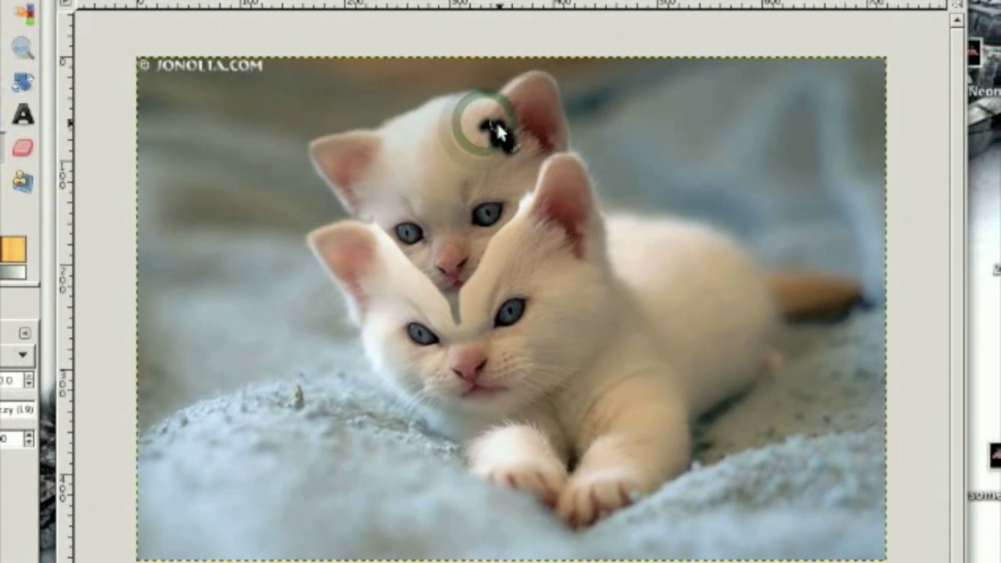
pyautogui.moveTo(496, 133); pyautogui.dragTo(540, 169)
pyautogui.moveTo(485, 137)
pyautogui.mouseDown()
pyautogui.moveTo(463, 130)
pyautogui.moveTo(463, 139)
pyautogui.mouseUp()
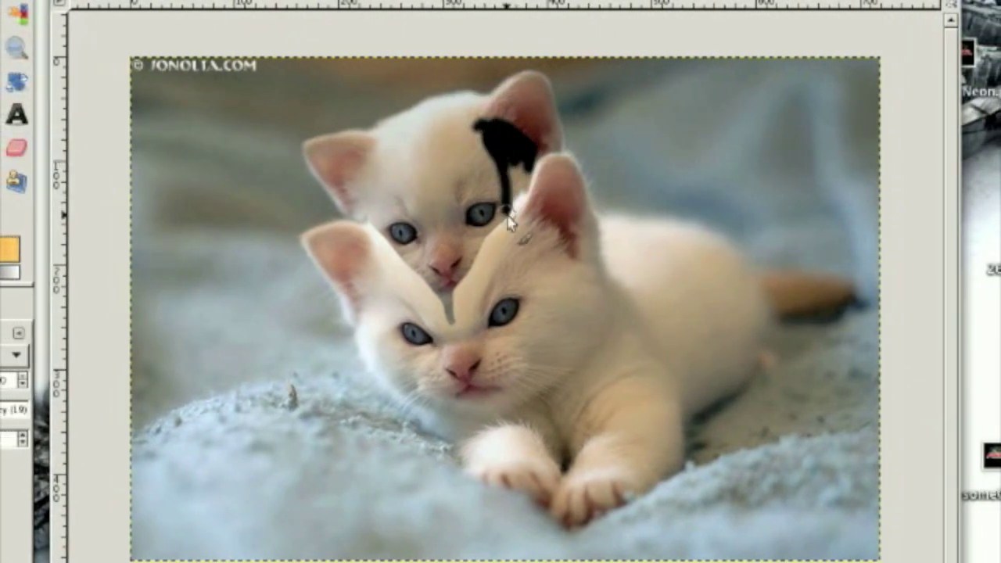
pyautogui.moveTo(509, 223)
pyautogui.mouseDown()
pyautogui.moveTo(514, 171)
pyautogui.moveTo(475, 121)
pyautogui.moveTo(513, 205)
pyautogui.moveTo(466, 289)
pyautogui.mouseUp()
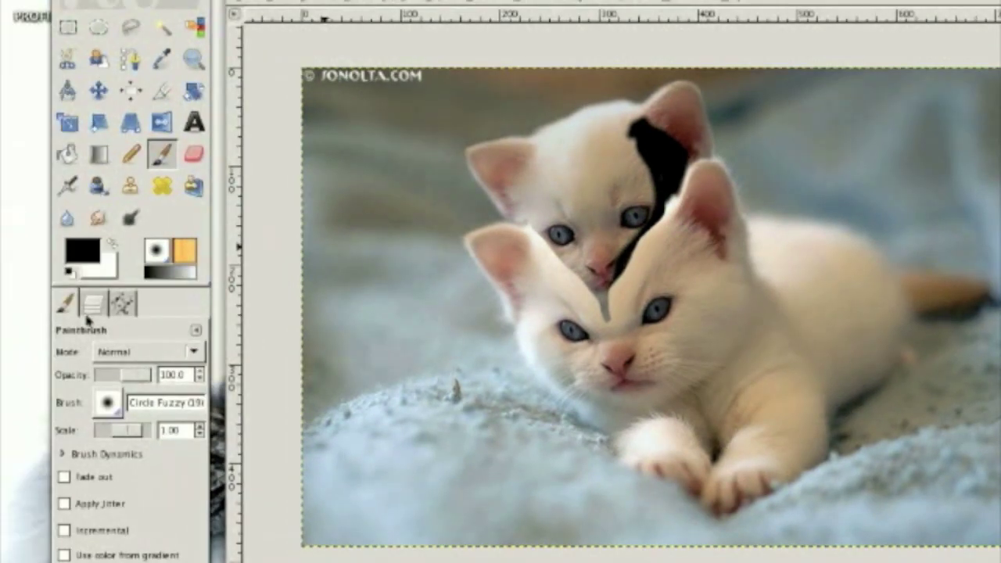
pyautogui.click(92, 277)
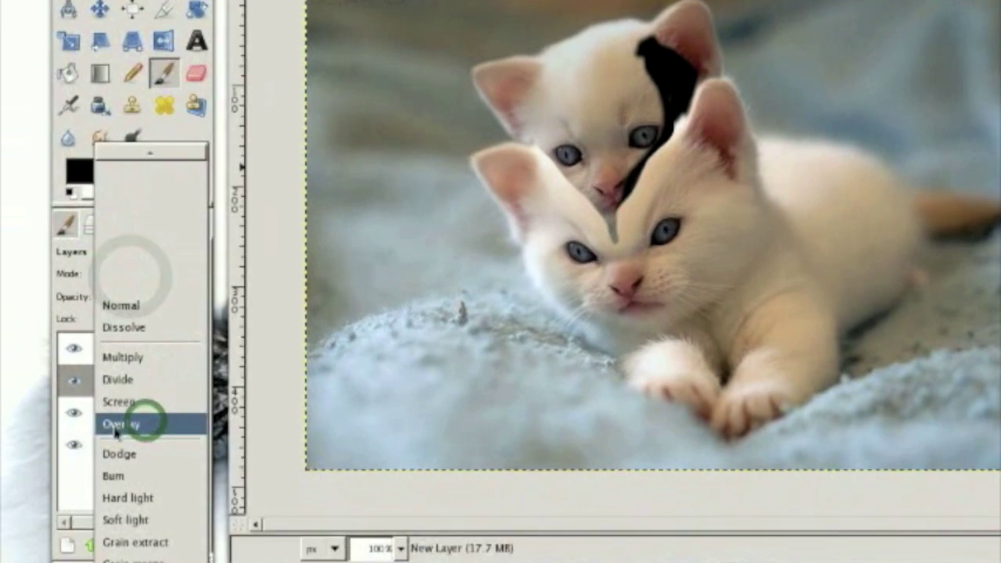
pyautogui.click(143, 423)
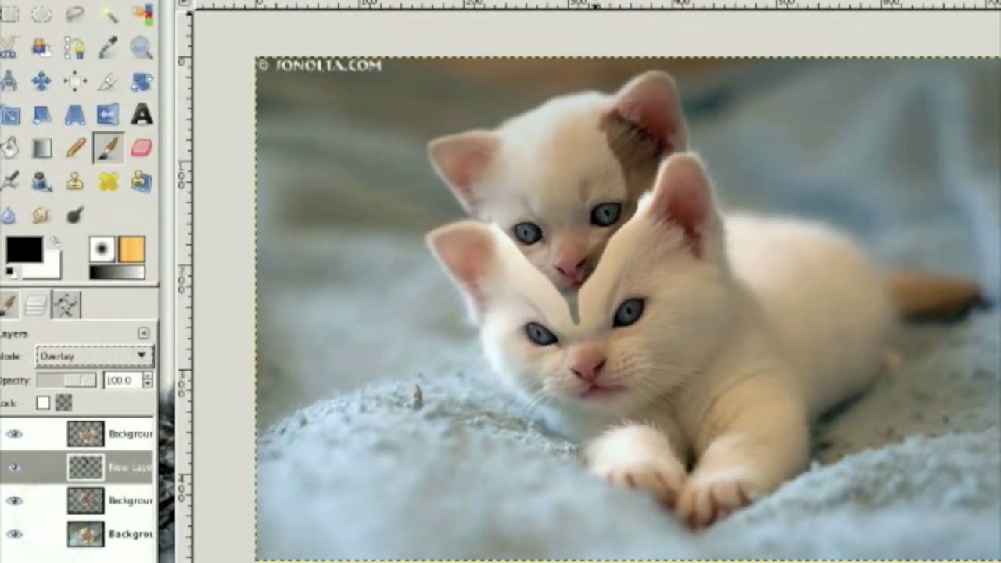
# Apply a Gaussian blur to the Overlay shading layer and brush black shading along the slit below the rear kitten's mouth
pyautogui.click(500, 1)
pyautogui.moveTo(519, 95)
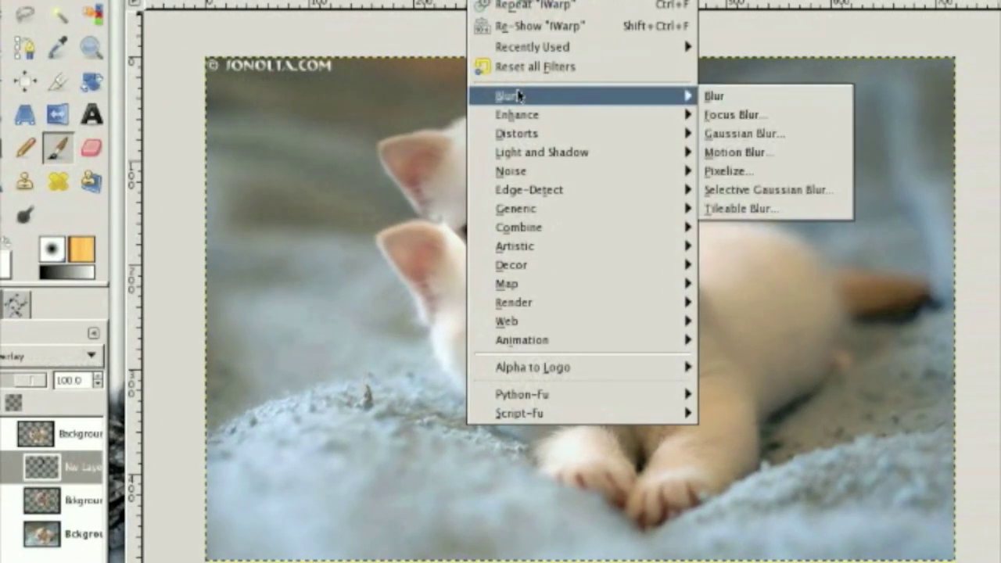
pyautogui.click(744, 133)
pyautogui.click(554, 313)
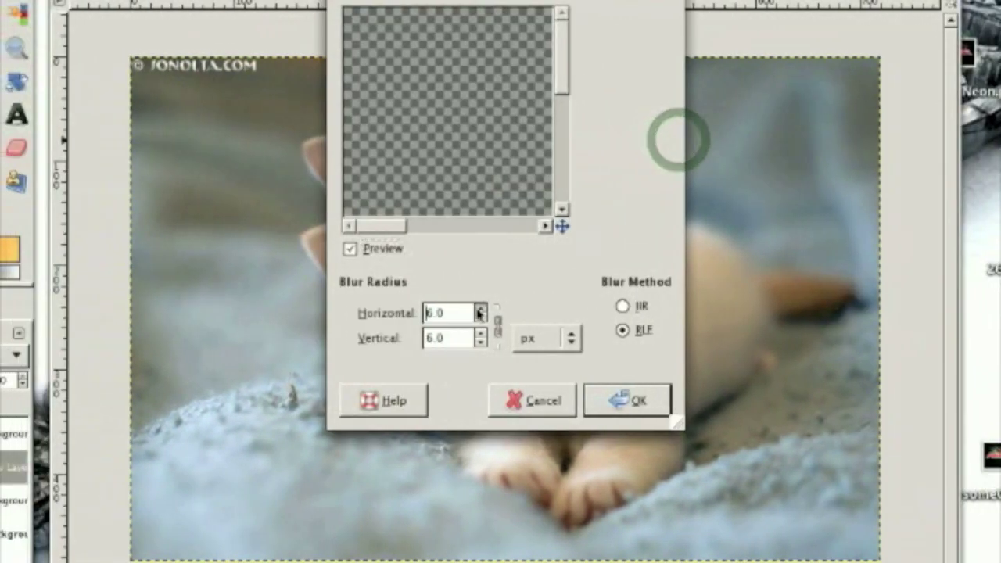
pyautogui.click(480, 313)
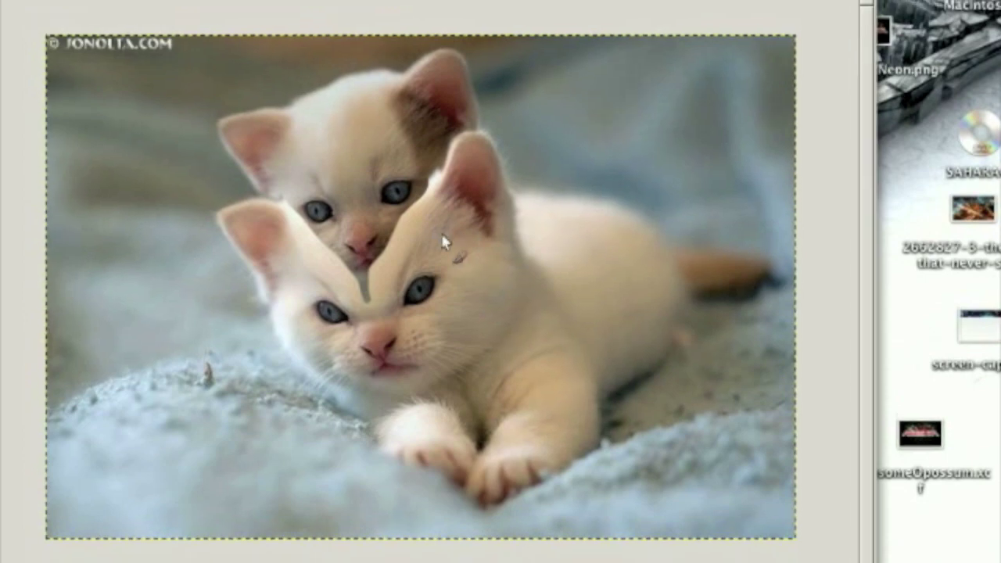
pyautogui.moveTo(362, 295)
pyautogui.mouseDown()
pyautogui.moveTo(359, 277)
pyautogui.moveTo(333, 257)
pyautogui.mouseUp()
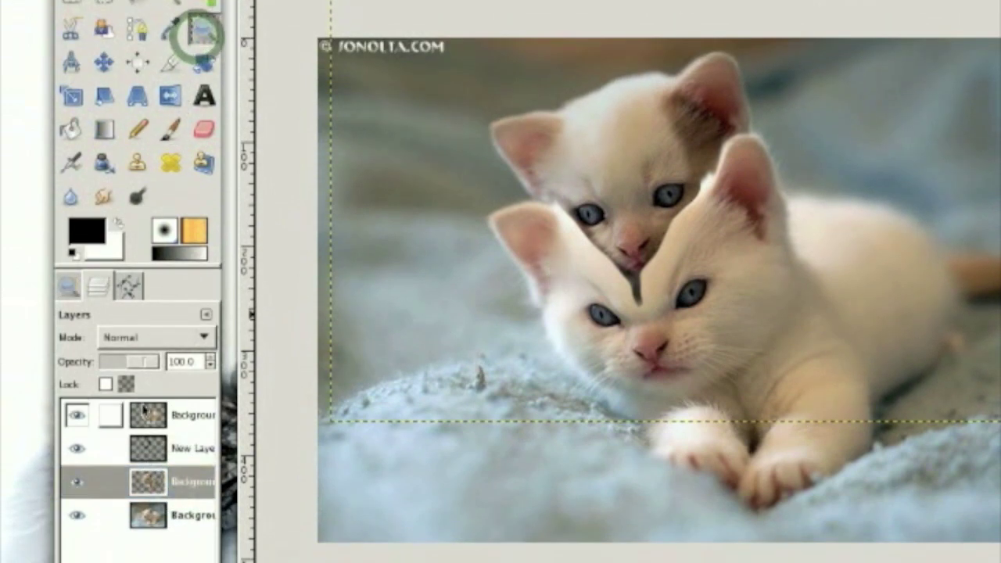
# Select the top layer with the front kitten and trace a closed path around the eye beside its folded ear
pyautogui.click(162, 440)
pyautogui.click(607, 325)
pyautogui.click(662, 345)
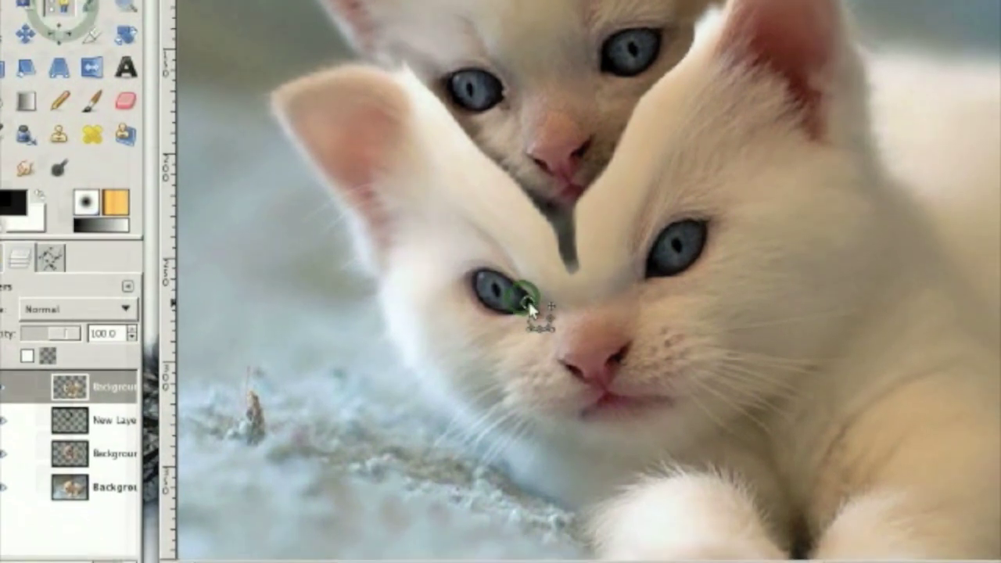
pyautogui.click(560, 334)
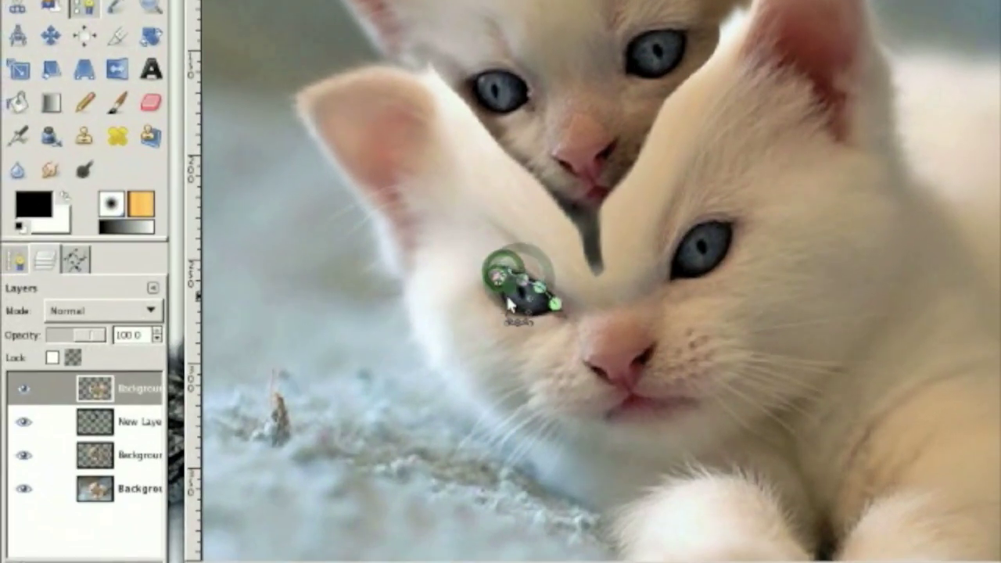
pyautogui.click(511, 301)
pyautogui.click(518, 311)
pyautogui.click(533, 313)
pyautogui.keyDown('ctrl'); pyautogui.click(556, 306); pyautogui.keyUp('ctrl')
# Trace a second closed path around the front kitten's other eye
pyautogui.click(673, 276)
pyautogui.click(678, 260)
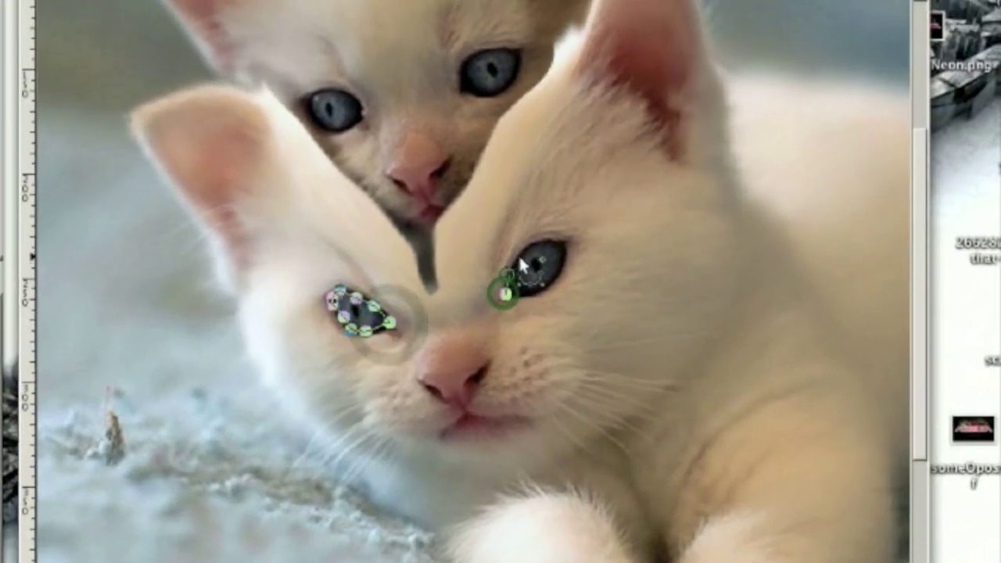
pyautogui.click(522, 252)
pyautogui.click(536, 240)
pyautogui.click(550, 237)
pyautogui.click(567, 244)
pyautogui.click(557, 274)
pyautogui.click(546, 293)
pyautogui.click(532, 298)
pyautogui.keyDown('ctrl'); pyautogui.click(506, 289); pyautogui.keyUp('ctrl')
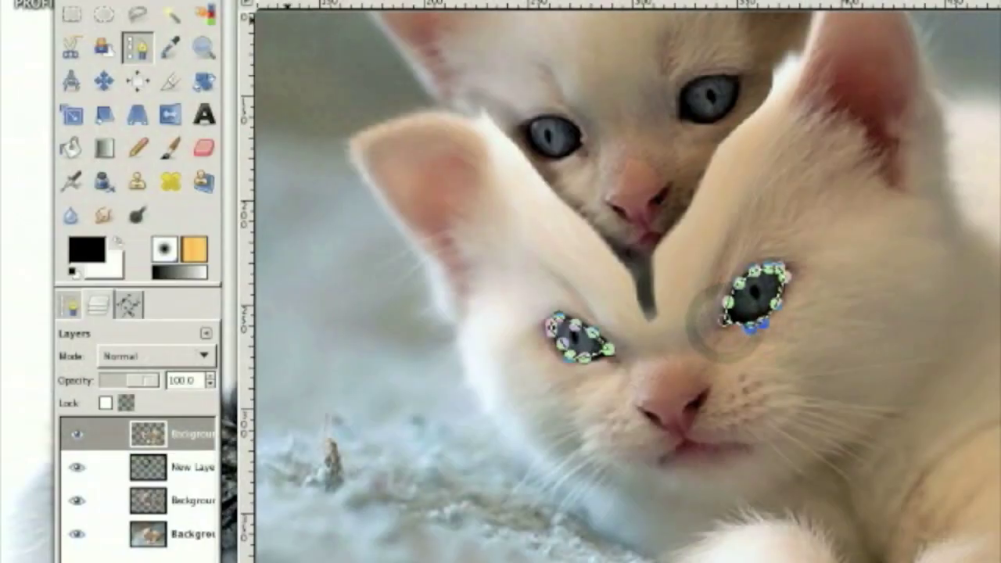
# Convert the two eye paths to a selection and feather its edges
pyautogui.click(327, 0)
pyautogui.click(362, 166)
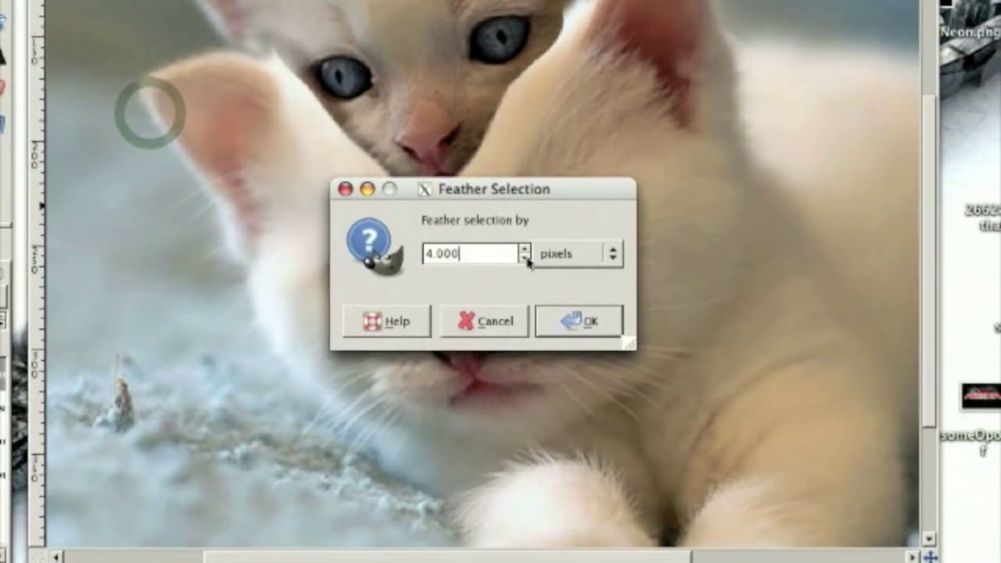
pyautogui.click(733, 317)
pyautogui.click(563, 336)
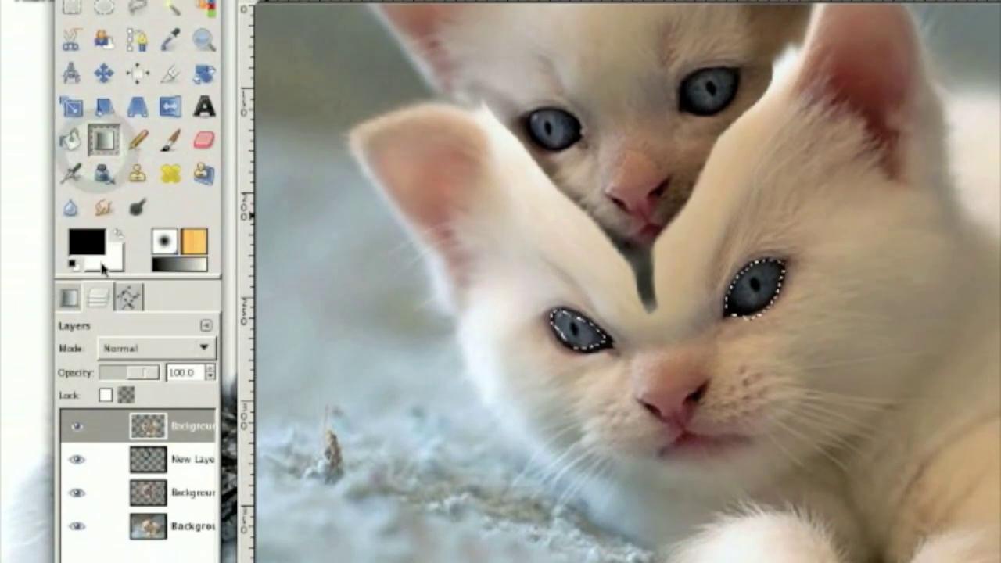
# Set the background colour to dark grey 232323 and swap it with the black foreground colour
pyautogui.click(99, 271)
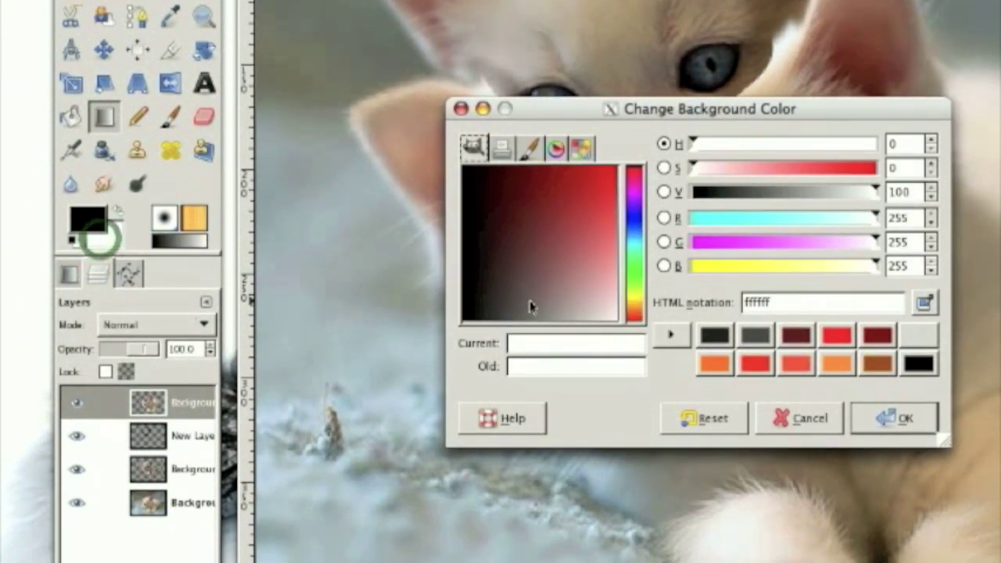
pyautogui.click(529, 307)
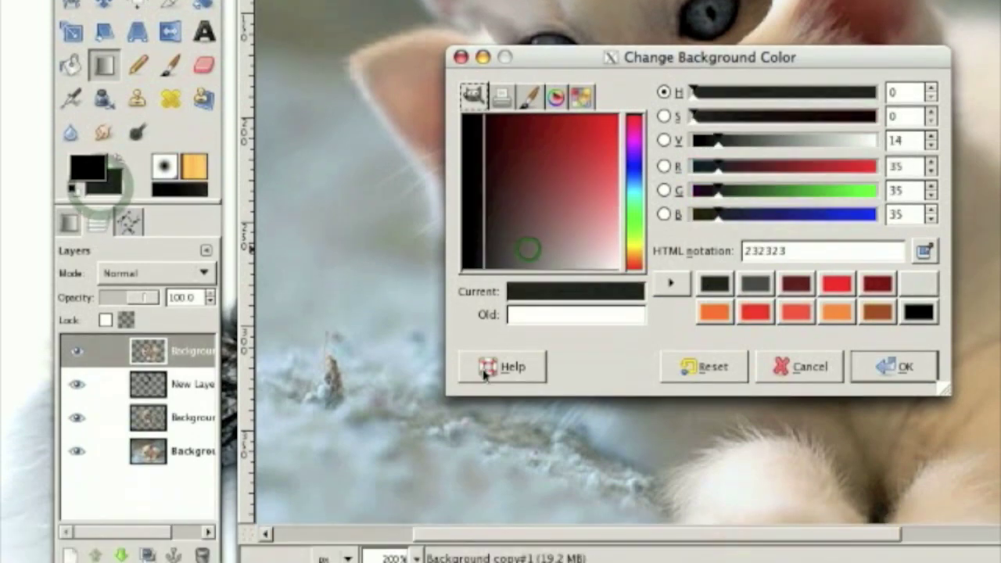
pyautogui.click(894, 418)
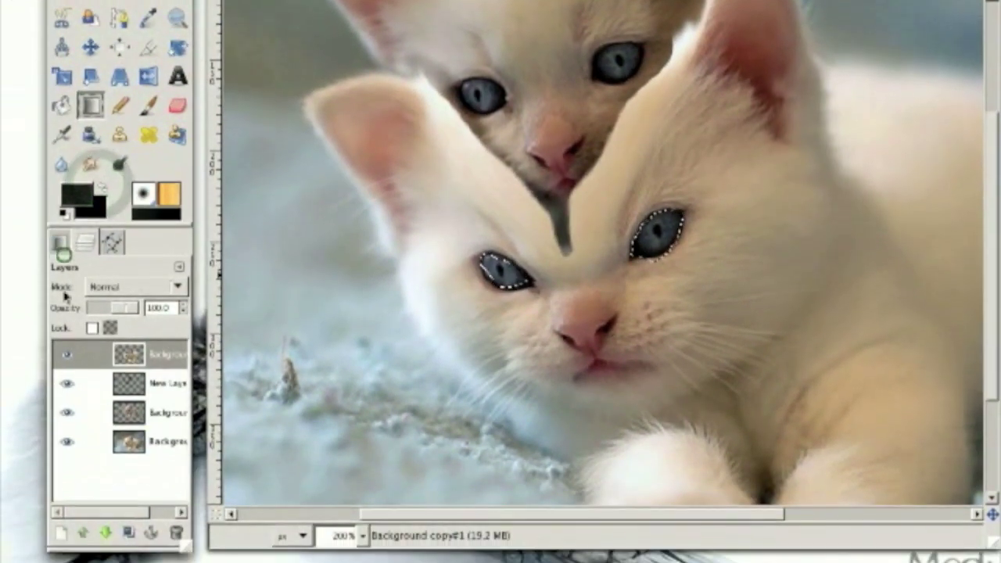
# Try filling the selected eyes with a linear dark grey to black gradient and clearing the selection, and undo both
pyautogui.click(62, 245)
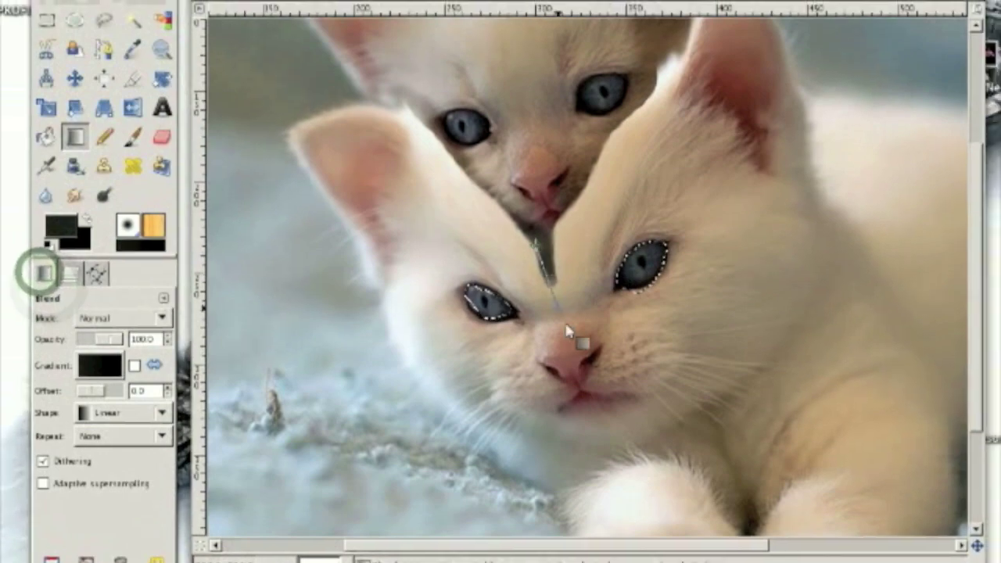
pyautogui.moveTo(547, 213); pyautogui.dragTo(590, 310)
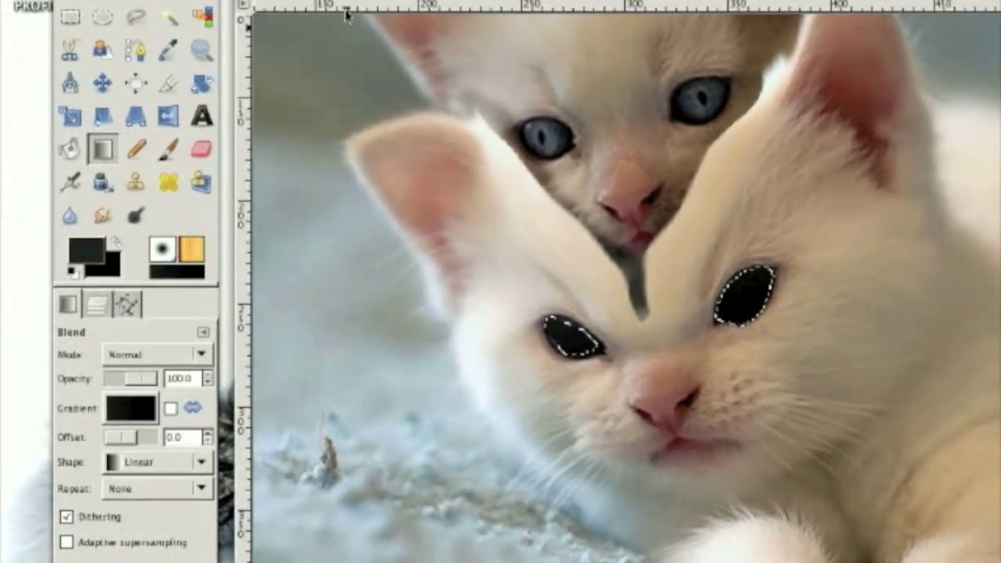
pyautogui.click(333, 0)
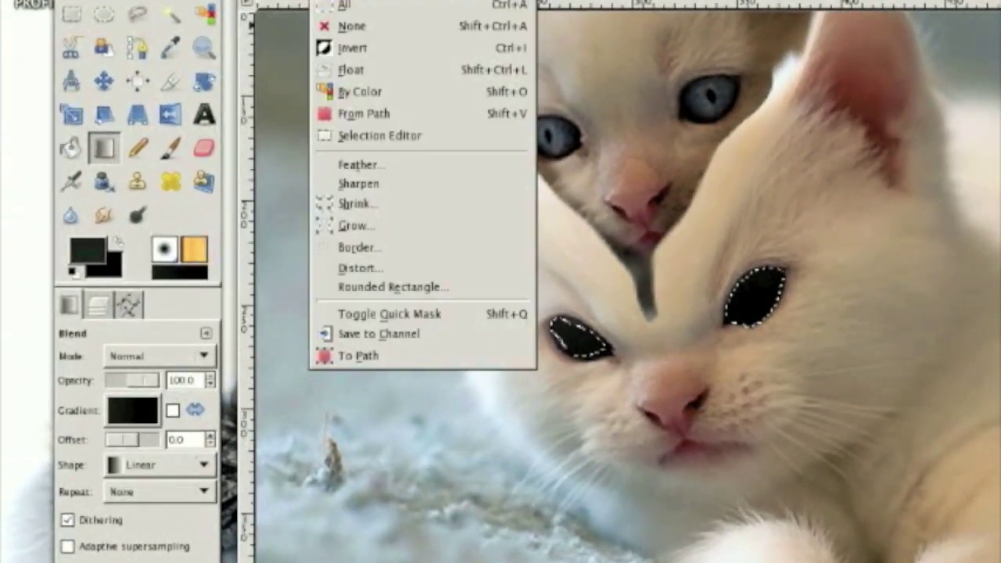
pyautogui.click(356, 30)
pyautogui.hotkey('ctrl', 'z')
pyautogui.hotkey('ctrl', 'z')
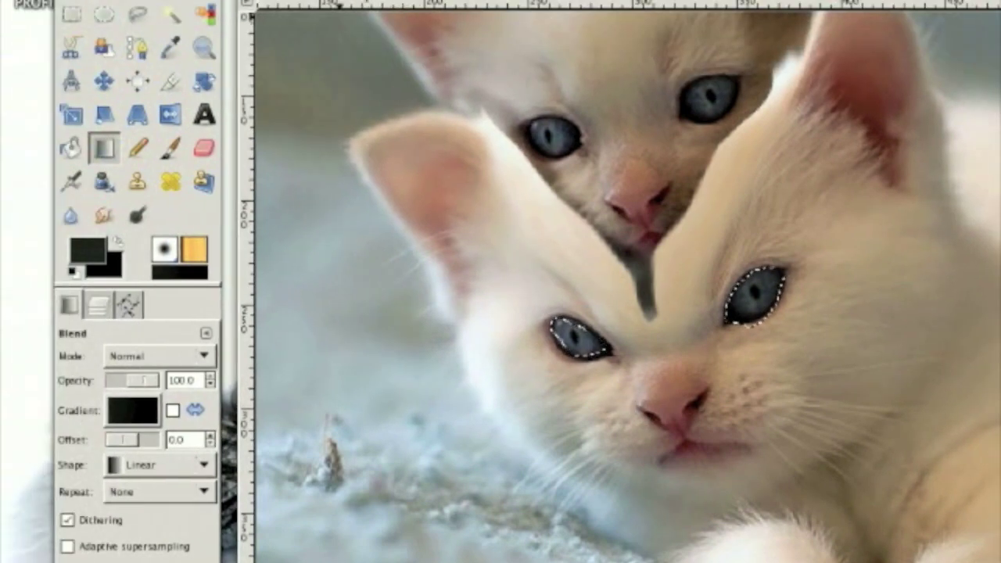
# Grow the eye selection by 1 pixel
pyautogui.click(329, 0)
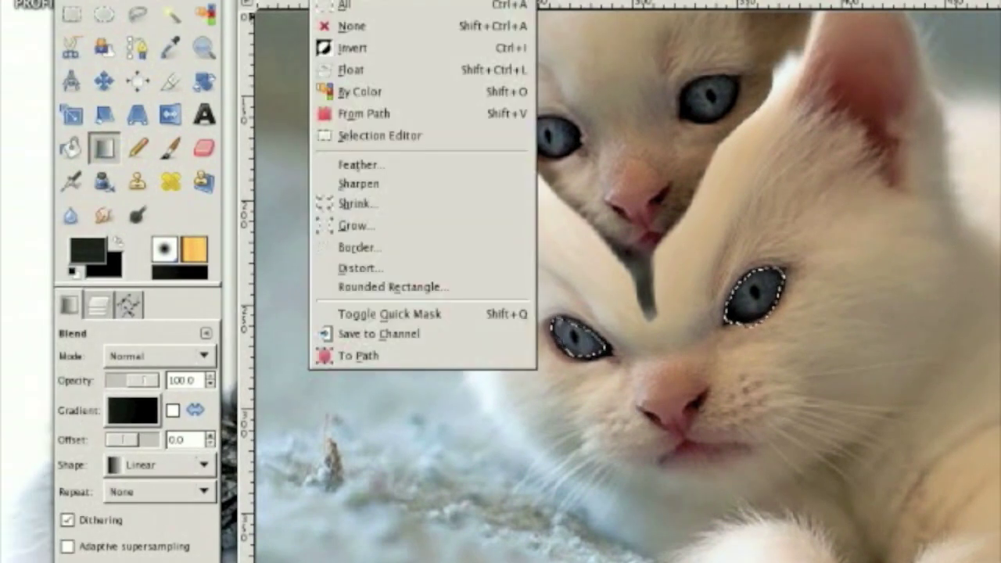
pyautogui.click(352, 235)
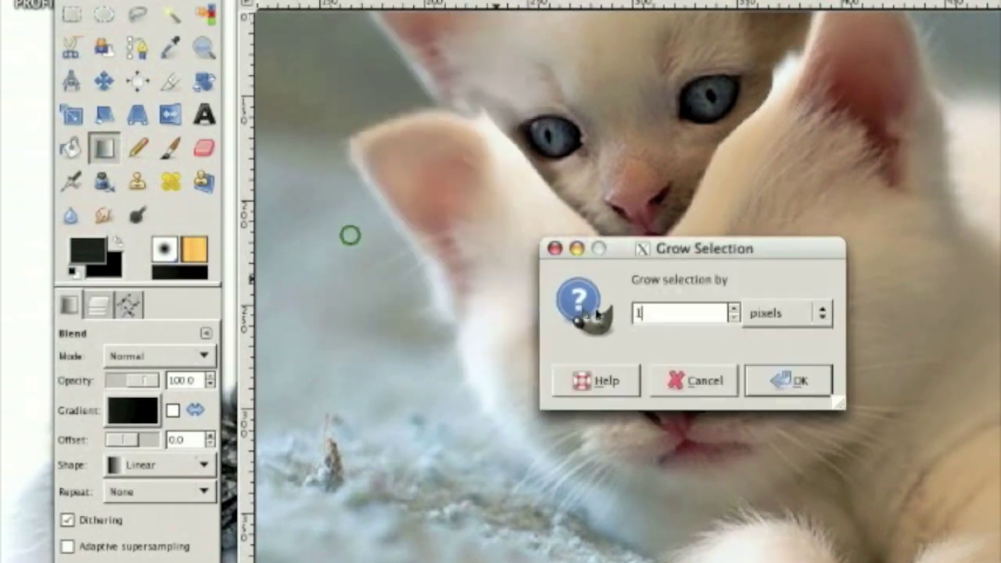
pyautogui.click(800, 379)
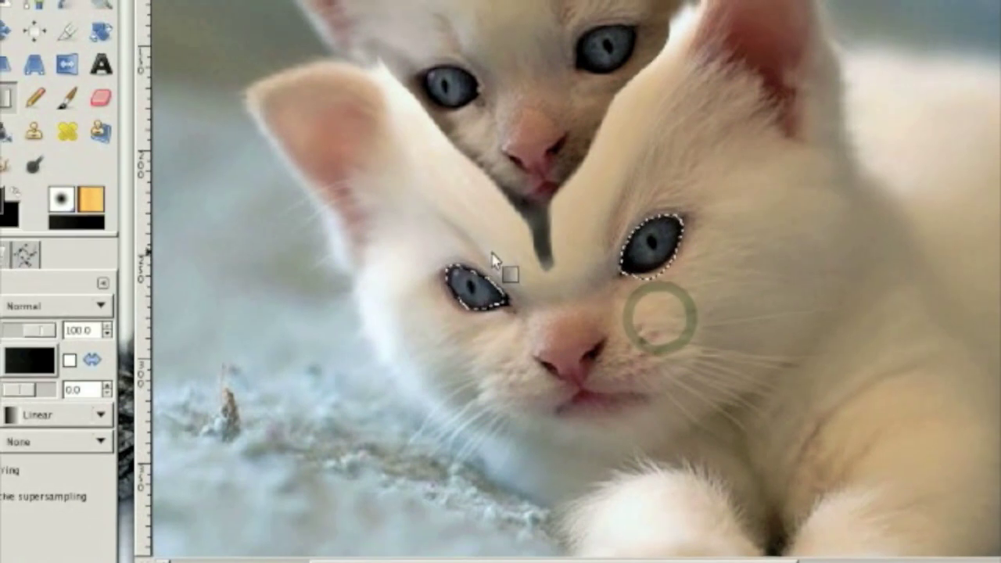
# Fill the front kitten's selected eyes with a linear dark grey to black gradient and clear the selection
pyautogui.click(469, 245)
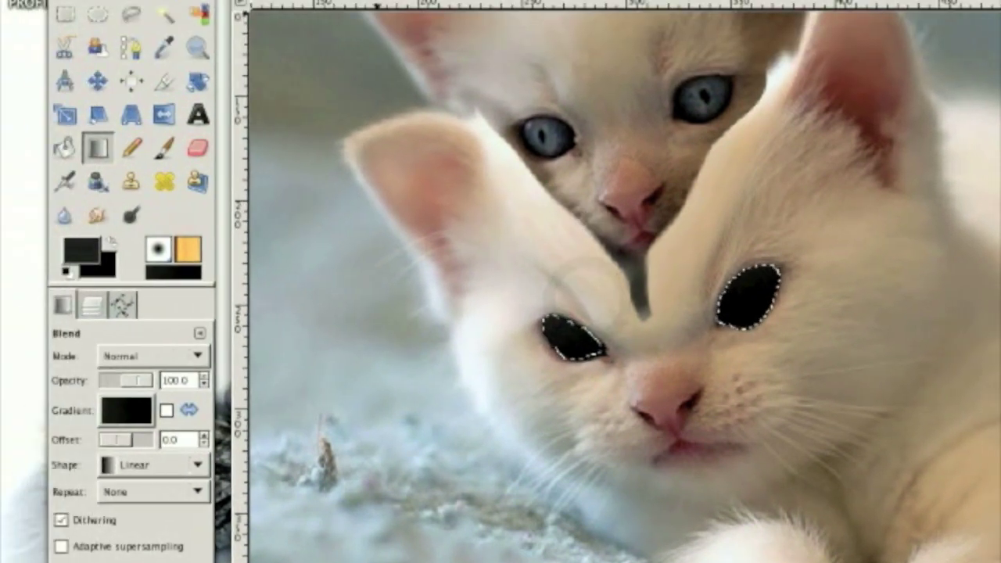
pyautogui.click(329, 0)
pyautogui.click(356, 25)
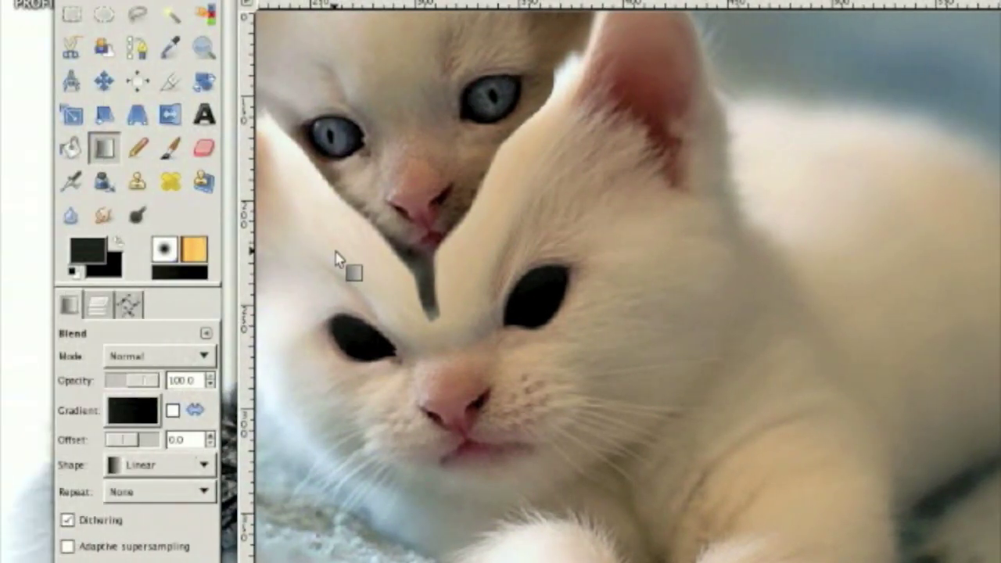
pyautogui.click(98, 304)
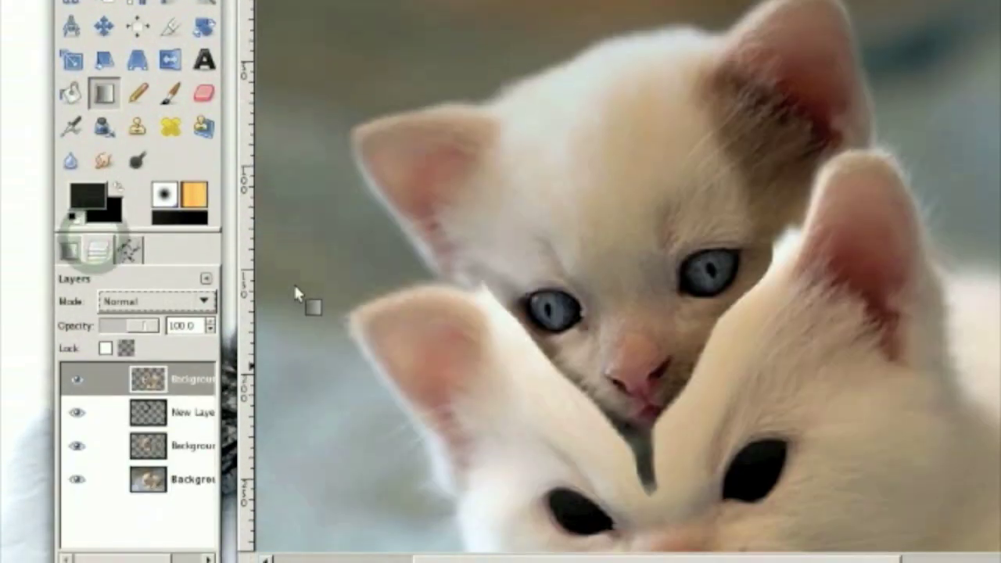
pyautogui.scroll(-3, 296, 293)
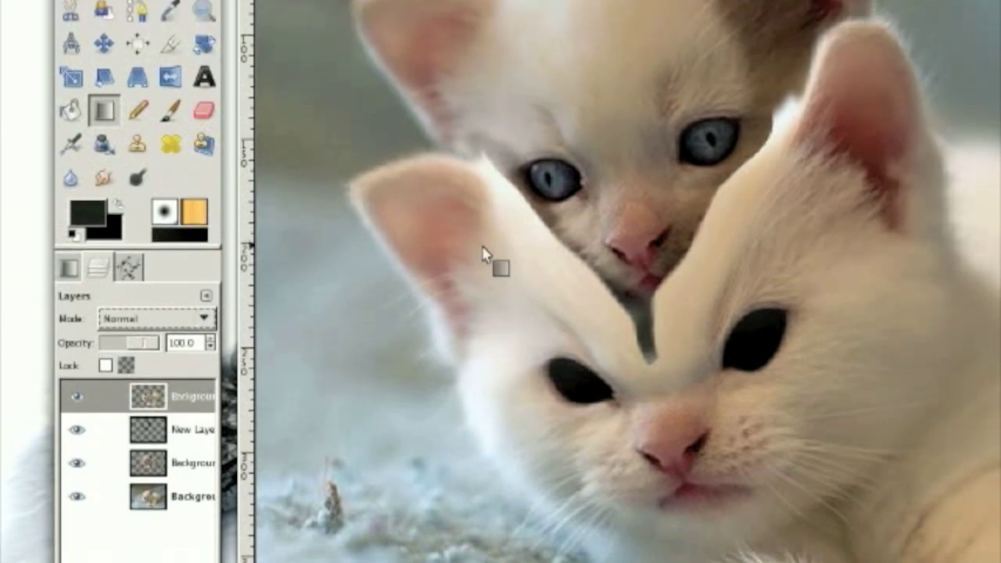
pyautogui.scroll(3, 484, 243)
pyautogui.scroll(-5, 483, 271)
pyautogui.hscroll(5, 483, 270)
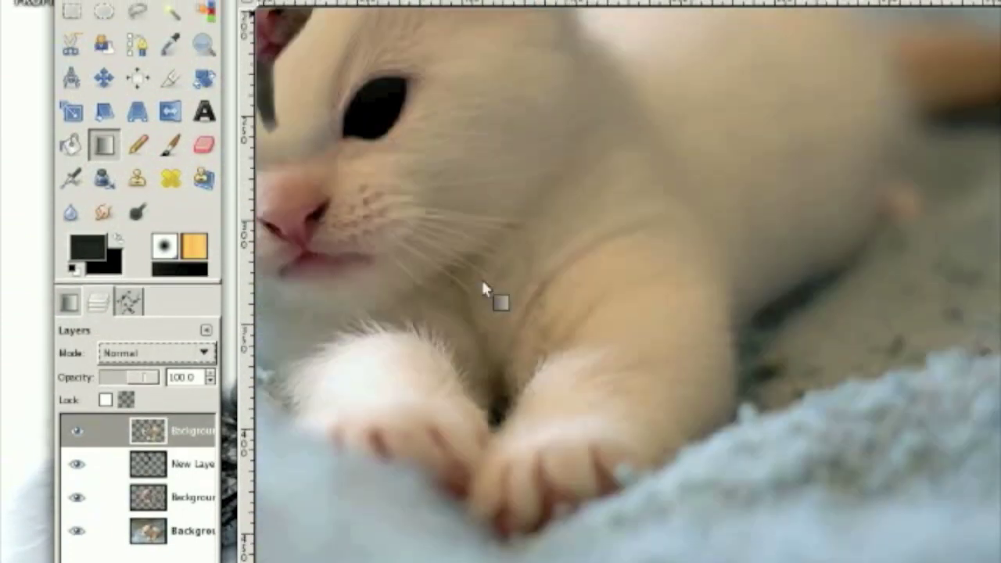
pyautogui.scroll(4, 483, 271)
pyautogui.hscroll(-3, 483, 271)
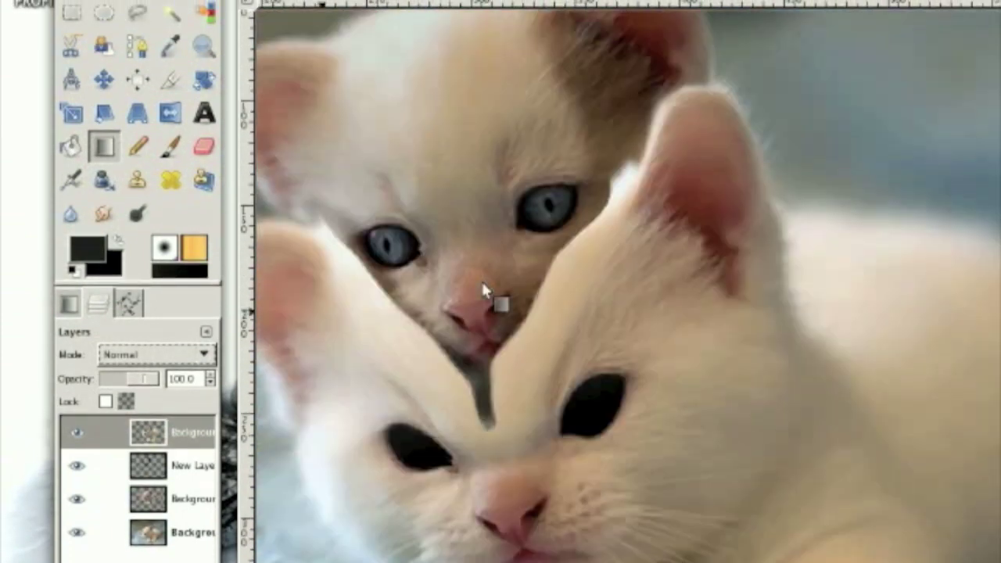
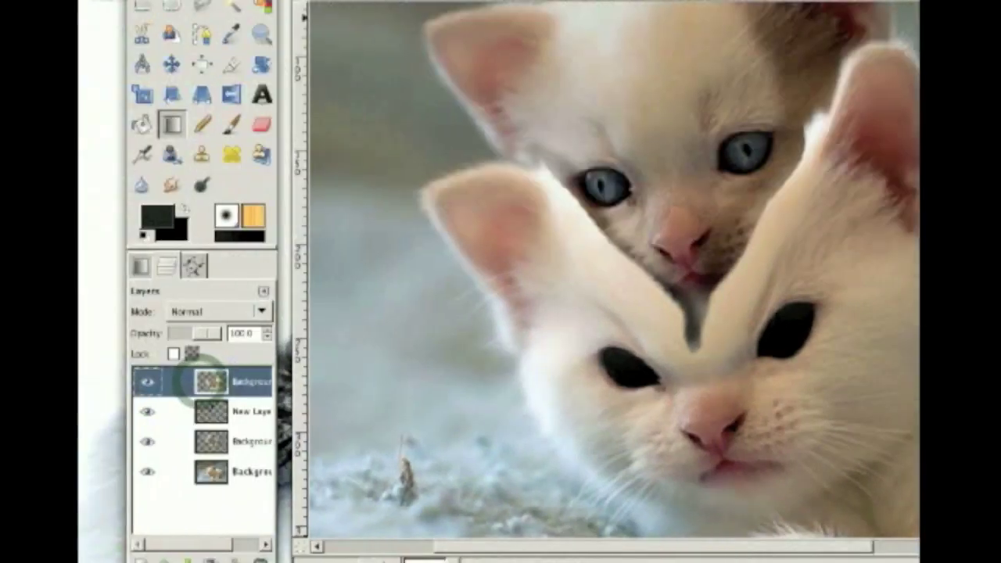
# Open the image zipper.jpg from the Desktop folder
pyautogui.click(332, 32)
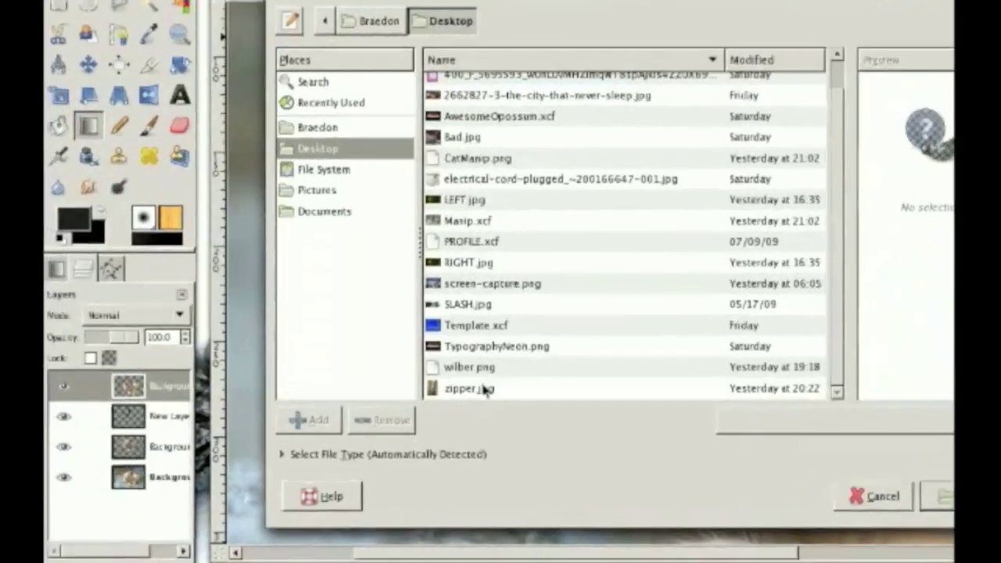
pyautogui.click(471, 384)
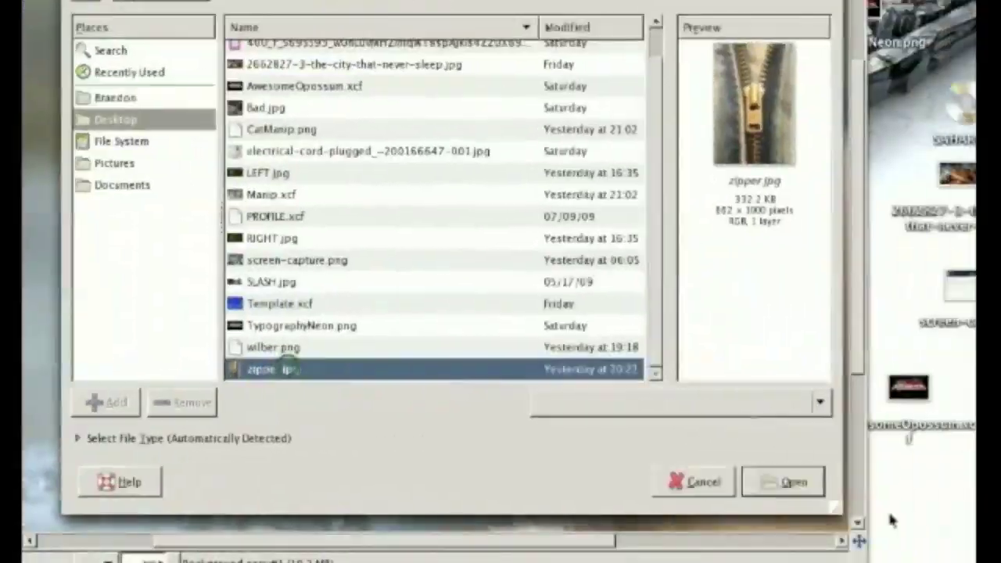
pyautogui.click(952, 491)
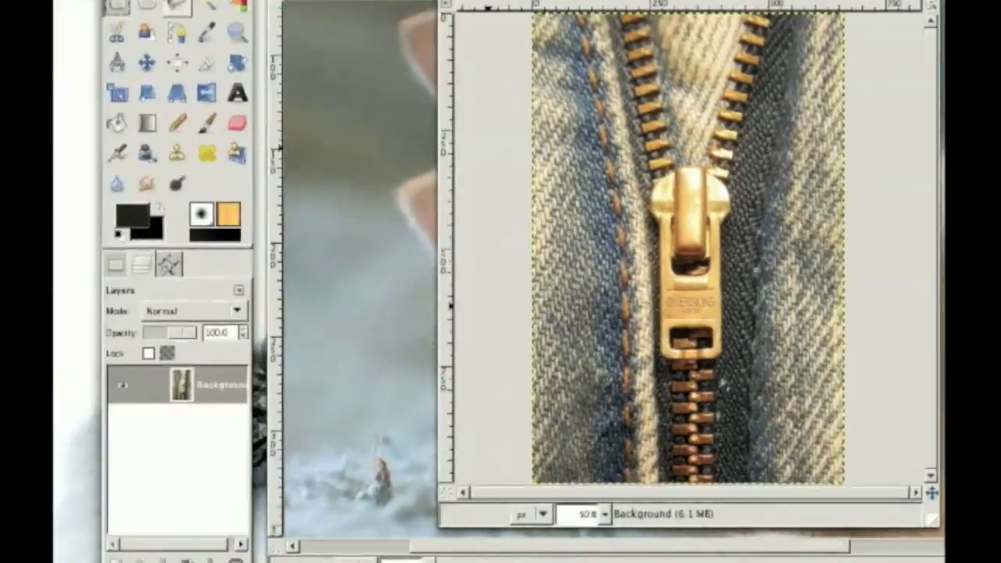
# Start a path at the image's lower edge and trace up the left side of the closed zipper teeth and the slider
pyautogui.click(177, 33)
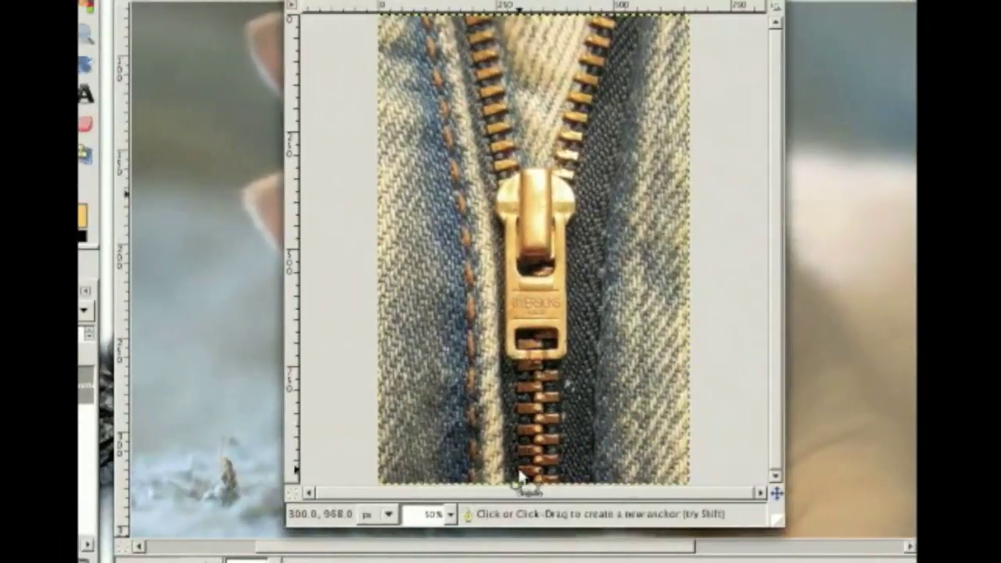
pyautogui.click(518, 482)
pyautogui.click(515, 458)
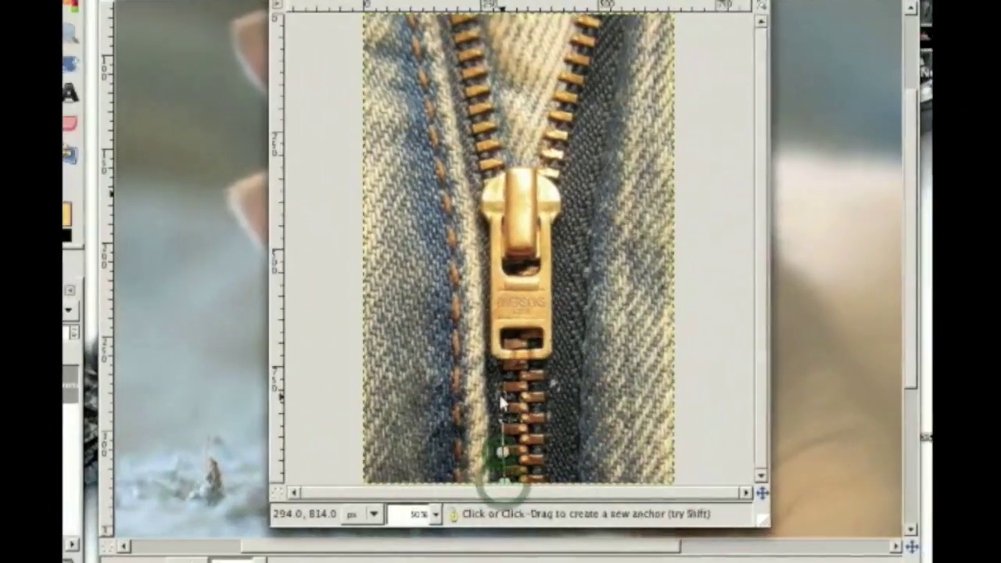
pyautogui.click(516, 400)
pyautogui.click(511, 362)
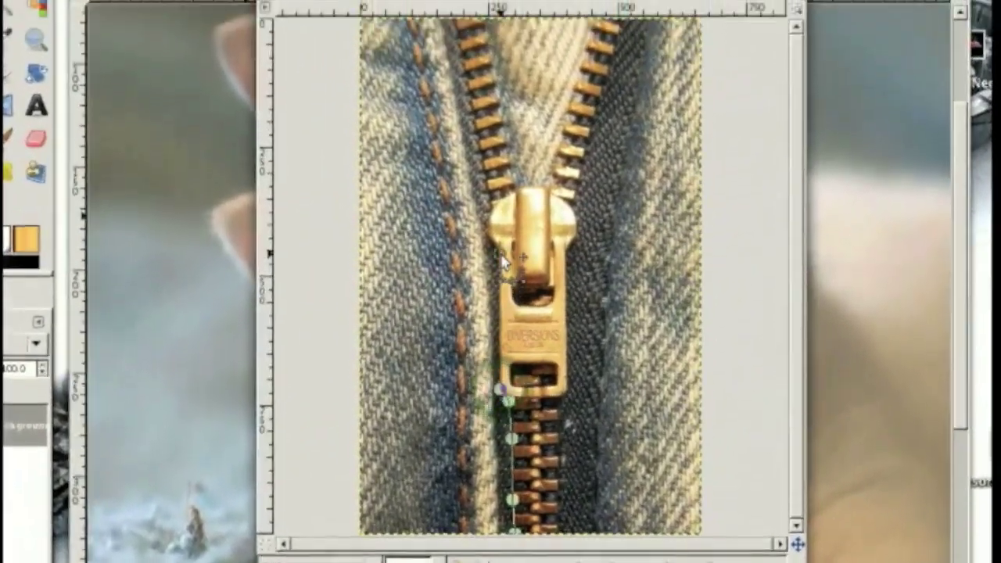
pyautogui.click(486, 198)
pyautogui.click(485, 242)
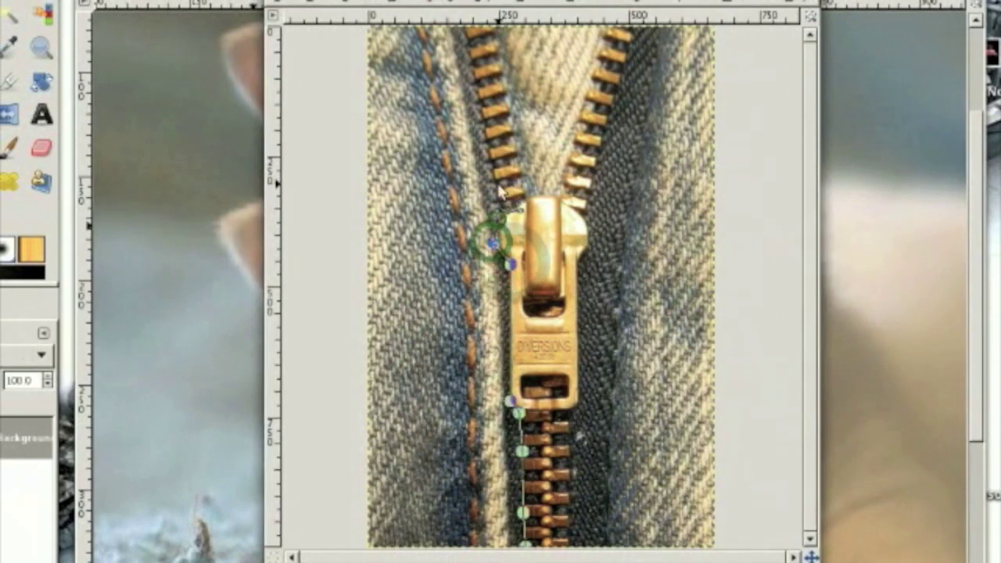
# Continue the path along the outer edge of the left open tooth row up to the image's upper edge
pyautogui.click(500, 219)
pyautogui.click(493, 176)
pyautogui.click(479, 117)
pyautogui.click(470, 74)
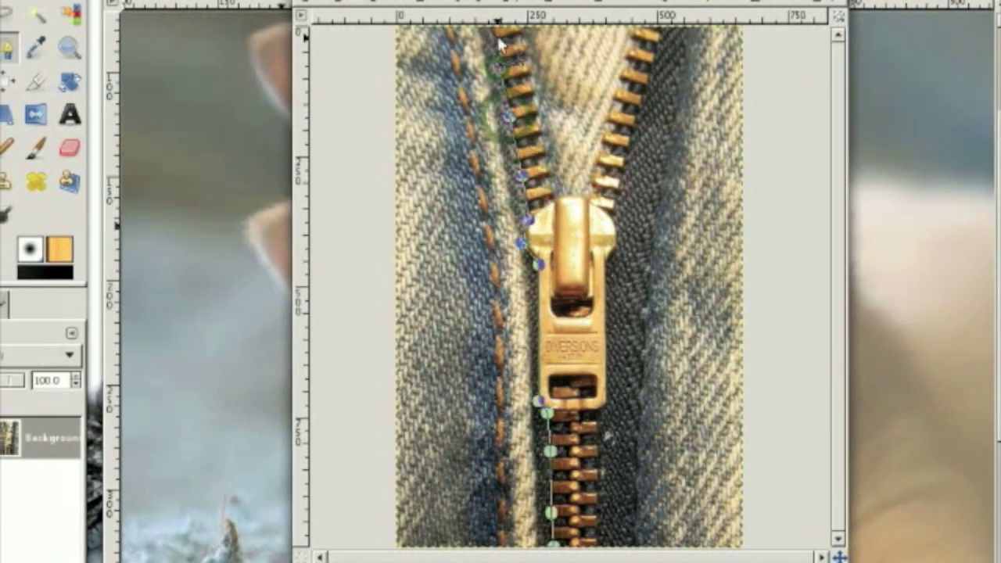
pyautogui.click(512, 27)
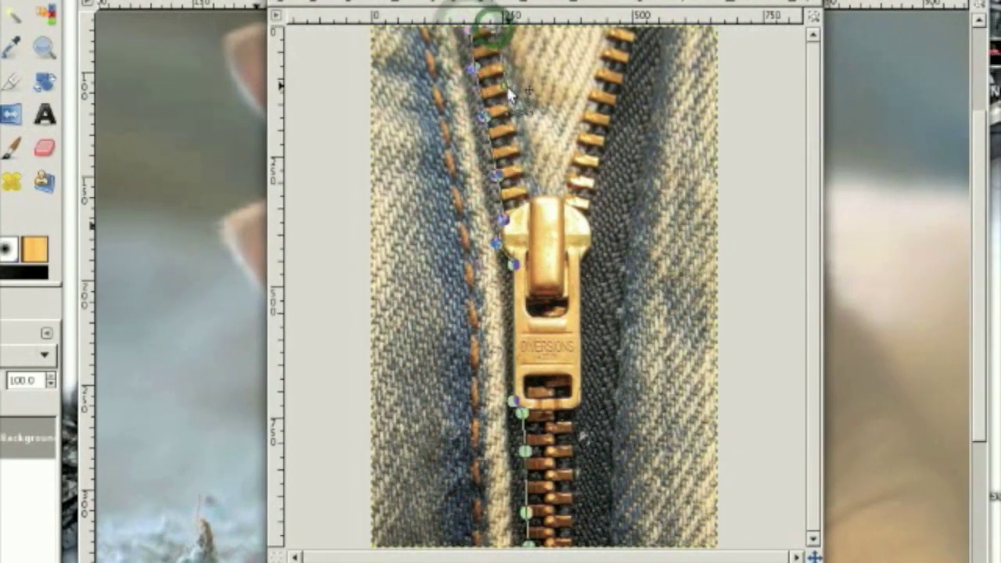
# Trace the path down the inner edge of the left open tooth row and across the top of the slider
pyautogui.click(506, 86)
pyautogui.click(518, 146)
pyautogui.click(533, 203)
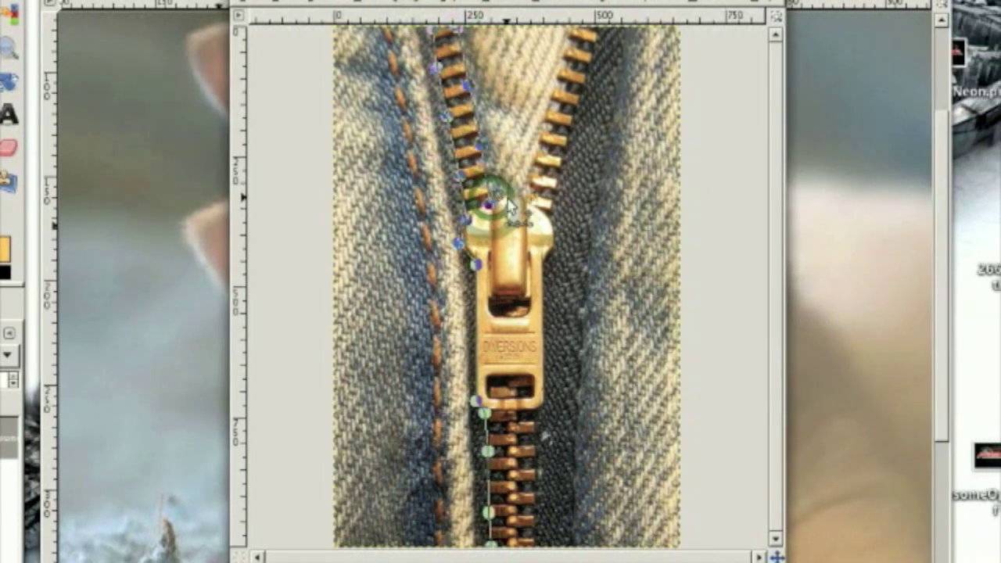
pyautogui.click(508, 196)
pyautogui.click(530, 198)
pyautogui.click(513, 192)
# Trace the path up the inner edge of the right open tooth row to the image's upper edge
pyautogui.click(515, 163)
pyautogui.click(525, 112)
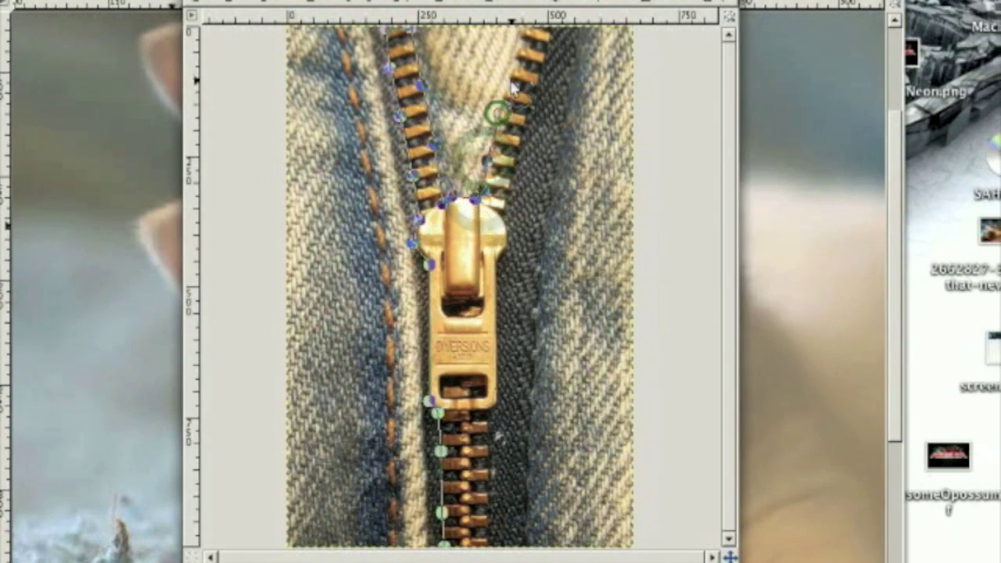
pyautogui.click(515, 71)
pyautogui.click(524, 30)
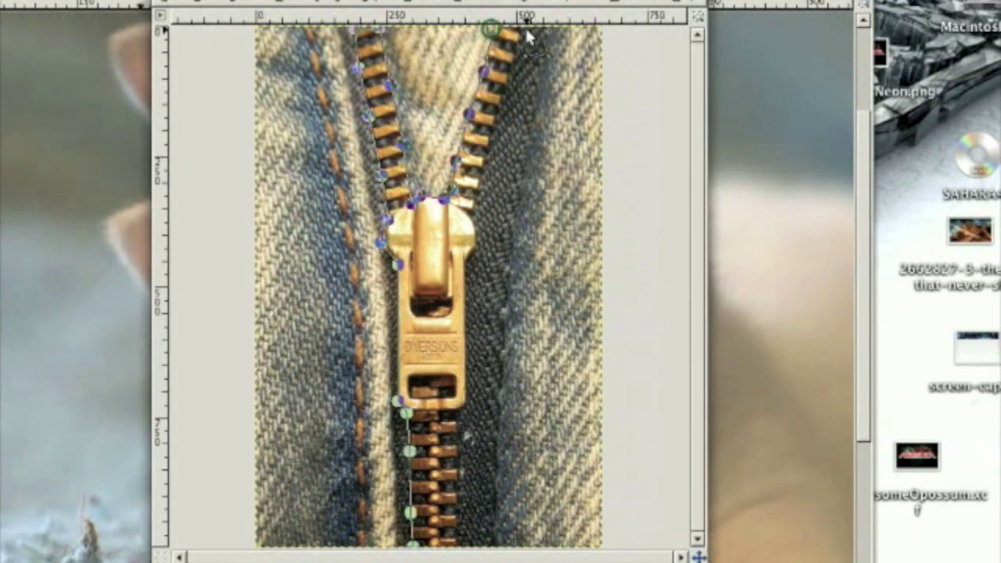
# Trace the path back down the outer edge of the right open tooth row to the slider
pyautogui.click(523, 28)
pyautogui.click(516, 63)
pyautogui.click(507, 100)
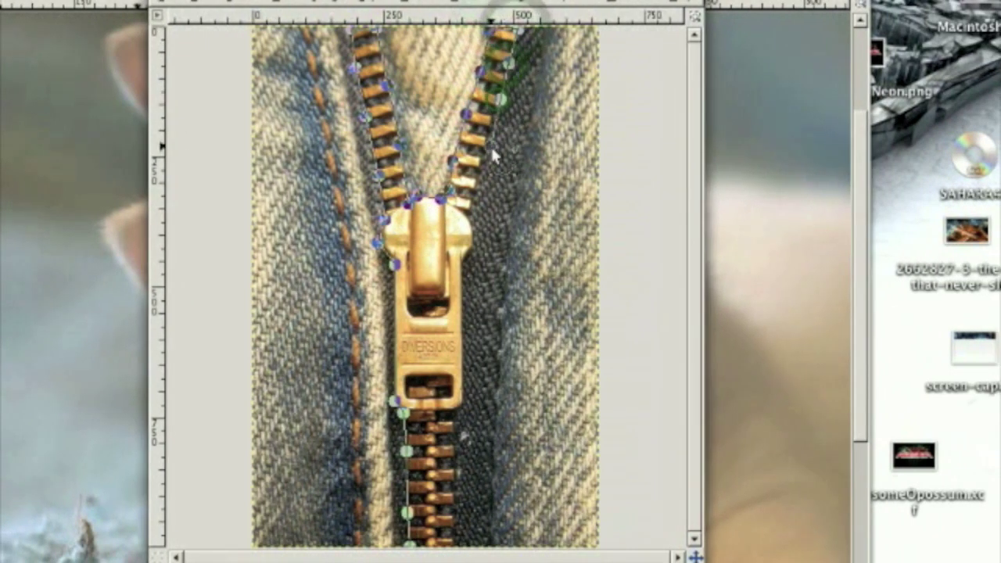
pyautogui.click(489, 148)
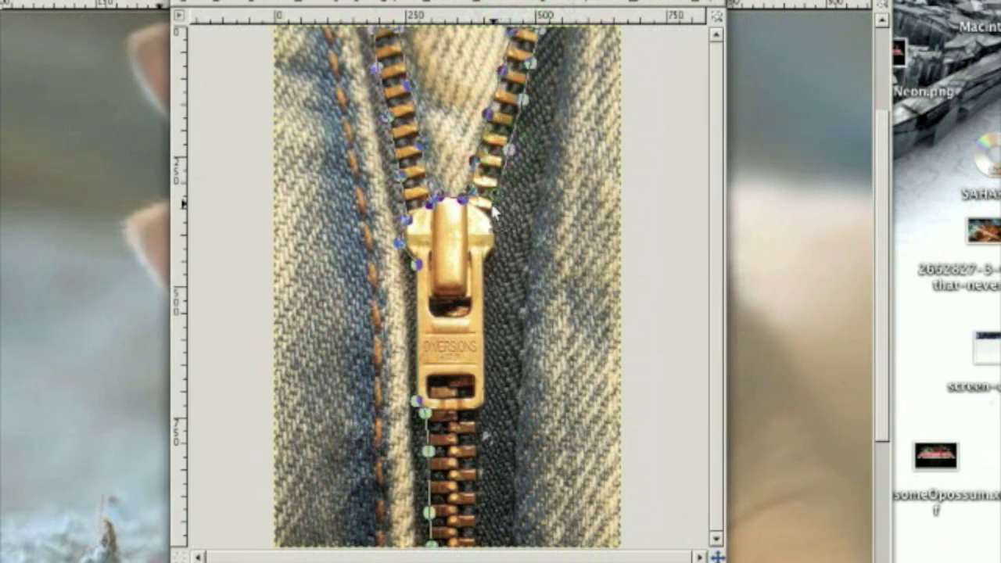
pyautogui.click(493, 196)
# Trace the path down the right side of the slider and closed teeth, close it and convert it to a selection
pyautogui.click(503, 238)
pyautogui.click(492, 264)
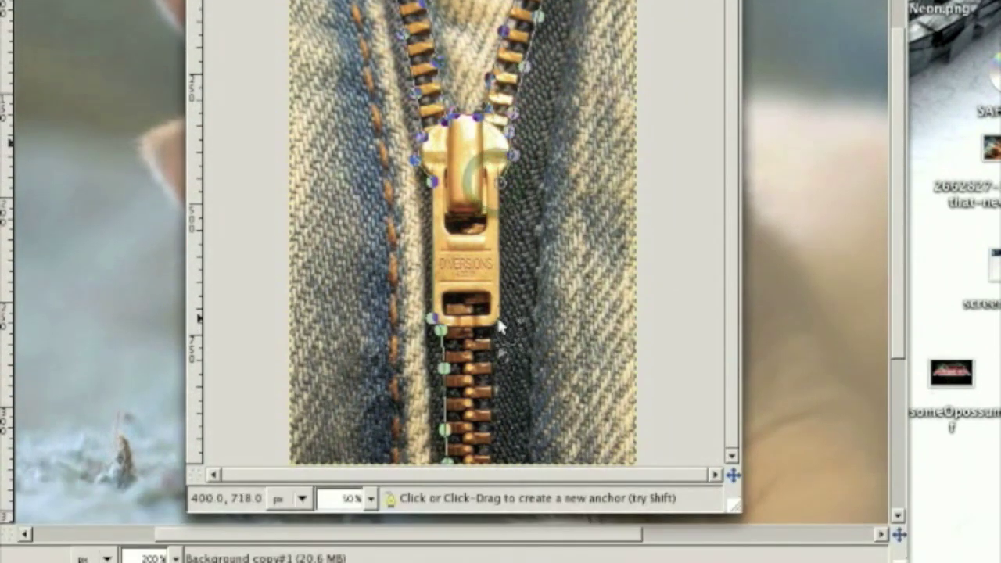
pyautogui.click(499, 322)
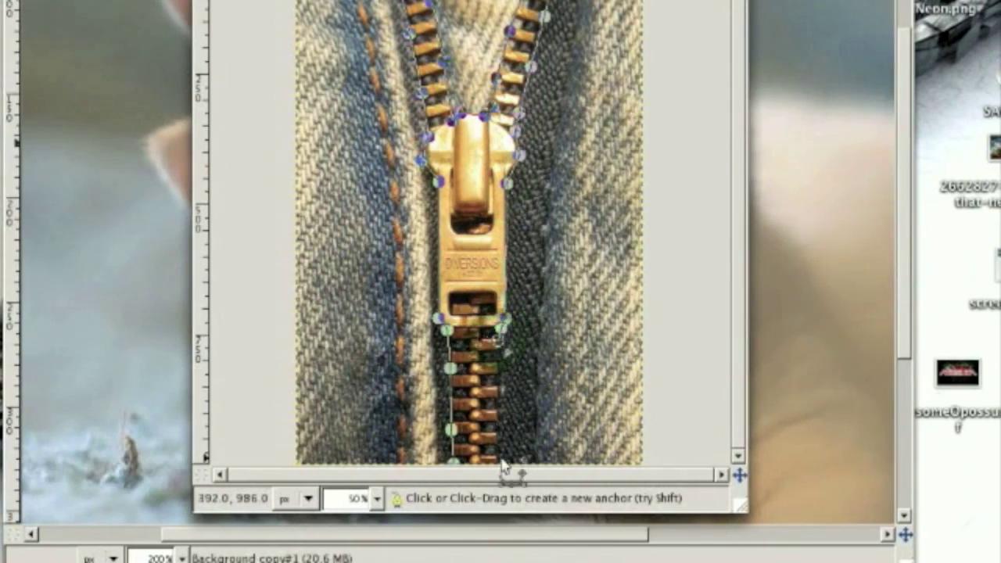
pyautogui.click(500, 466)
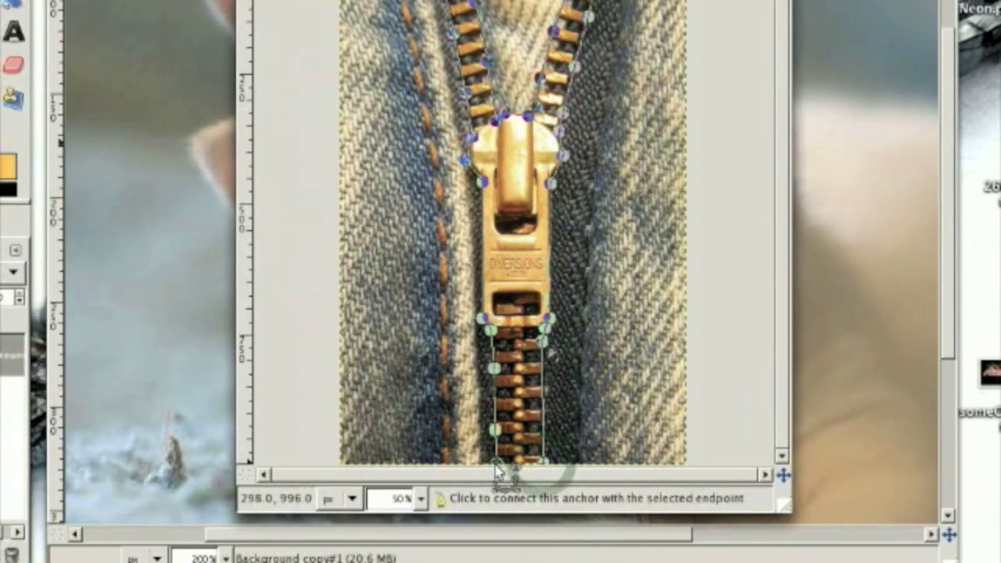
pyautogui.keyDown('ctrl'); pyautogui.click(452, 464); pyautogui.keyUp('ctrl')
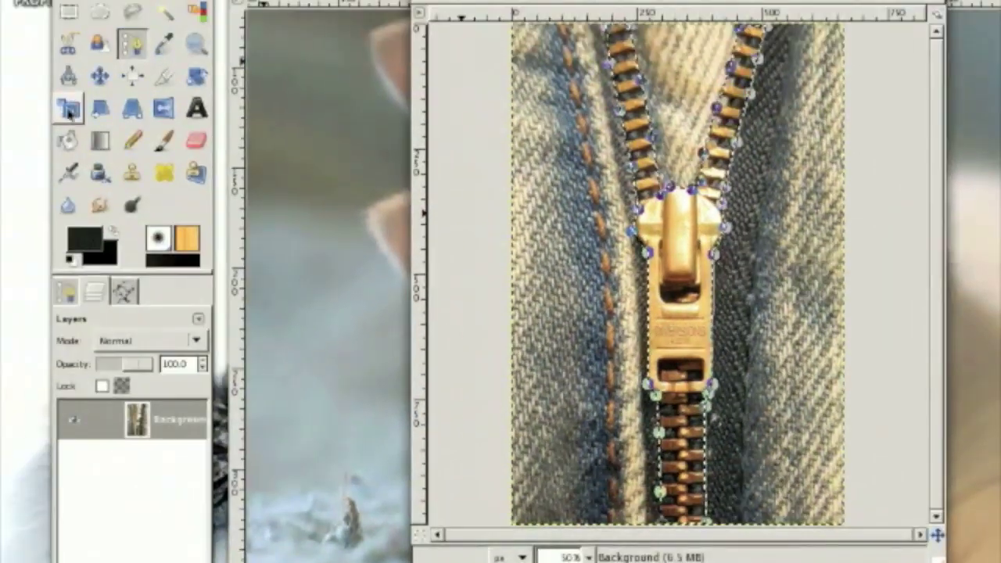
# Copy the selected zipper from the denim photo
pyautogui.click(100, 108)
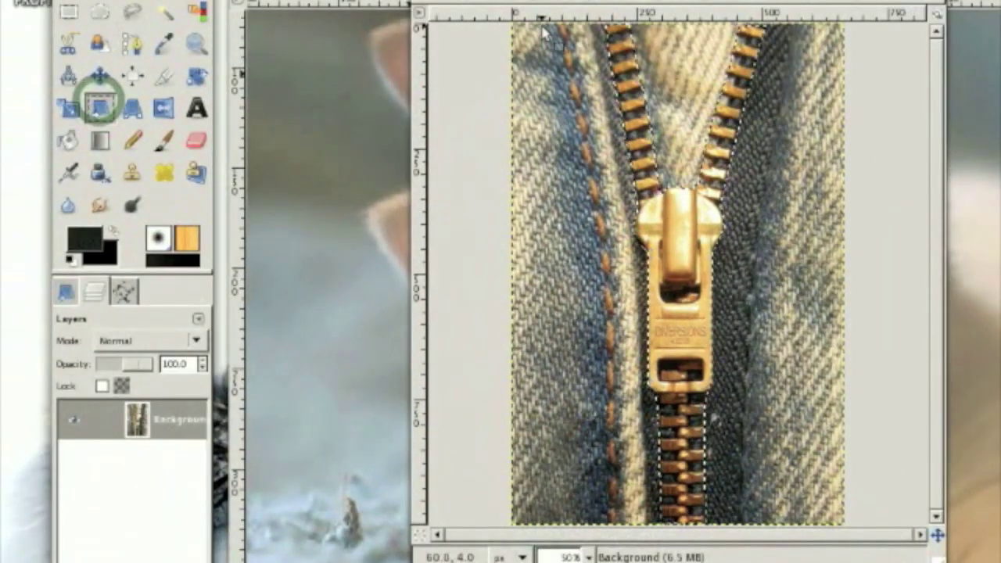
pyautogui.click(458, 2)
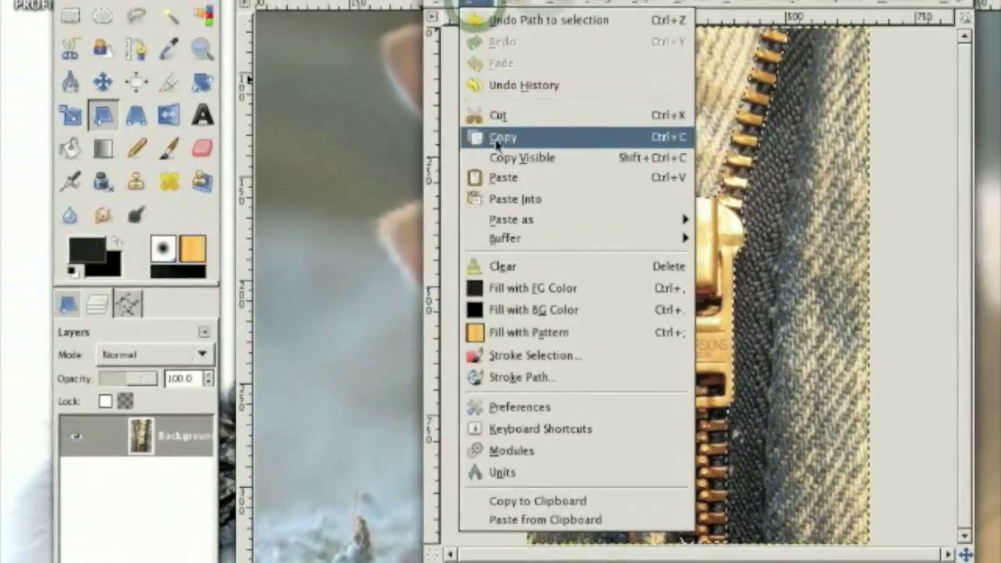
pyautogui.click(482, 132)
# Paste the zipper into the kitten image as its own layer and scale it down to fit between the front kitten's eyes
pyautogui.click(297, 4)
pyautogui.click(293, 1)
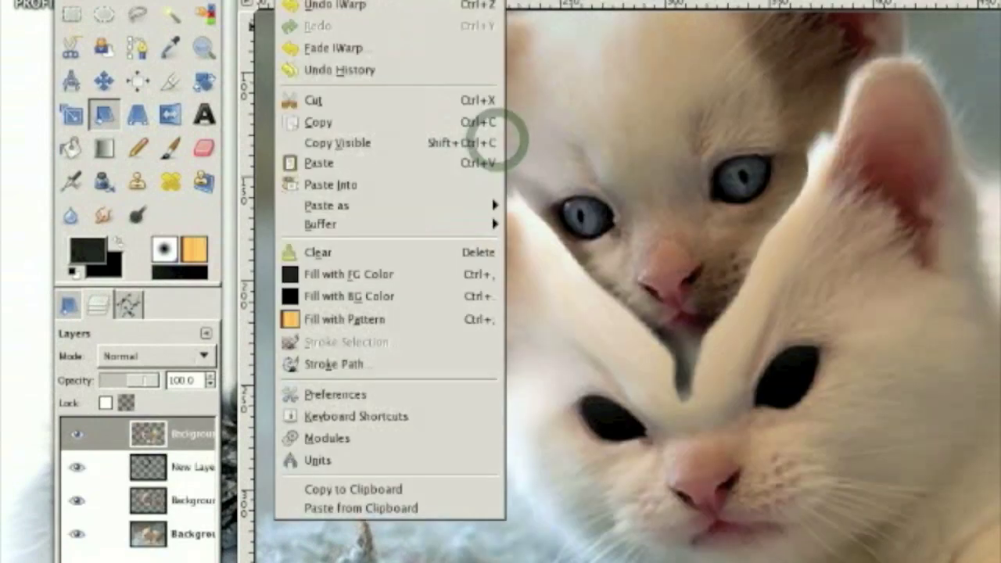
pyautogui.click(331, 164)
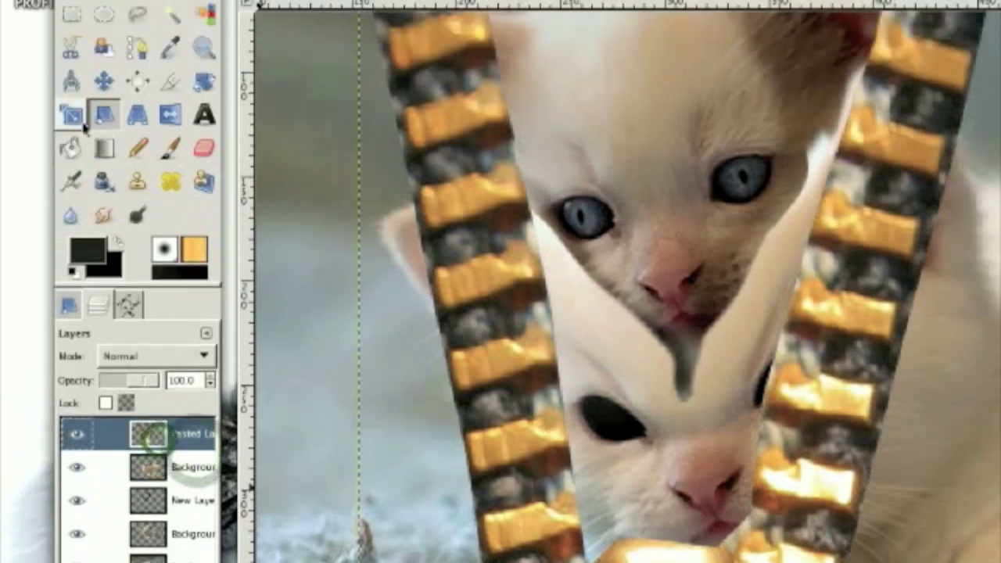
pyautogui.click(70, 32)
pyautogui.click(532, 129)
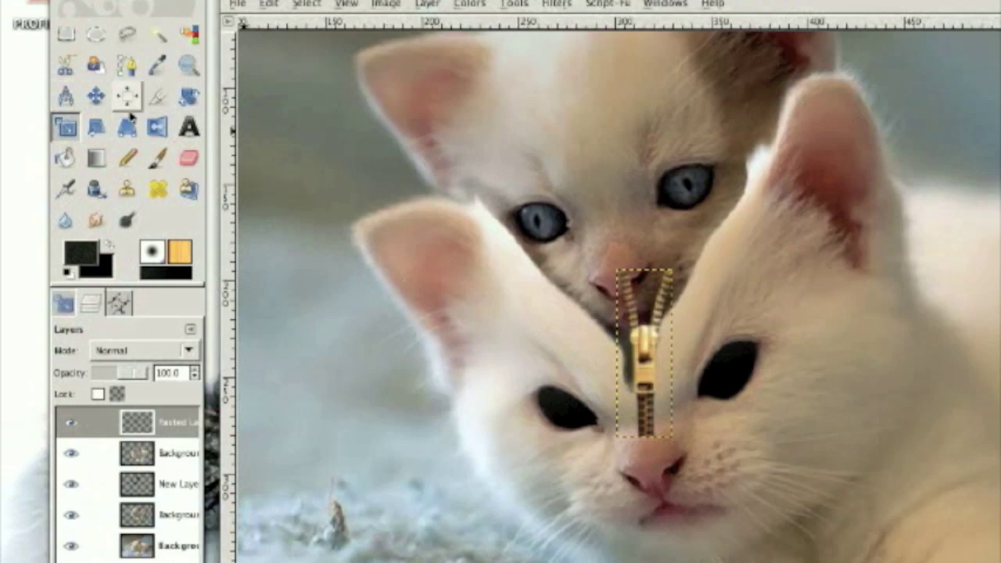
# Rotate the zipper layer slightly counter-clockwise and move its slider to the lower end of the opening in the front kitten's face
pyautogui.moveTo(673, 349); pyautogui.dragTo(620, 293)
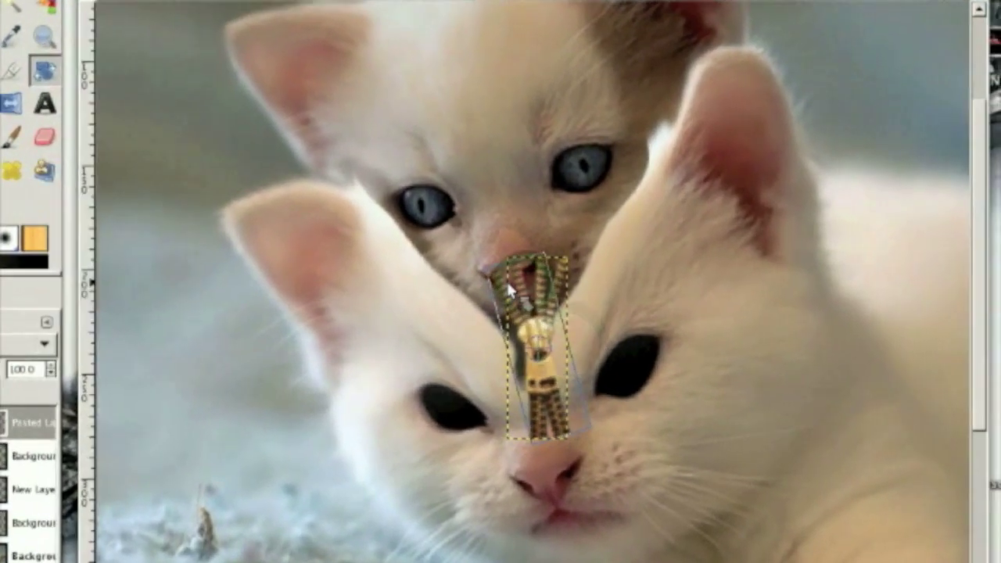
pyautogui.press('Return')
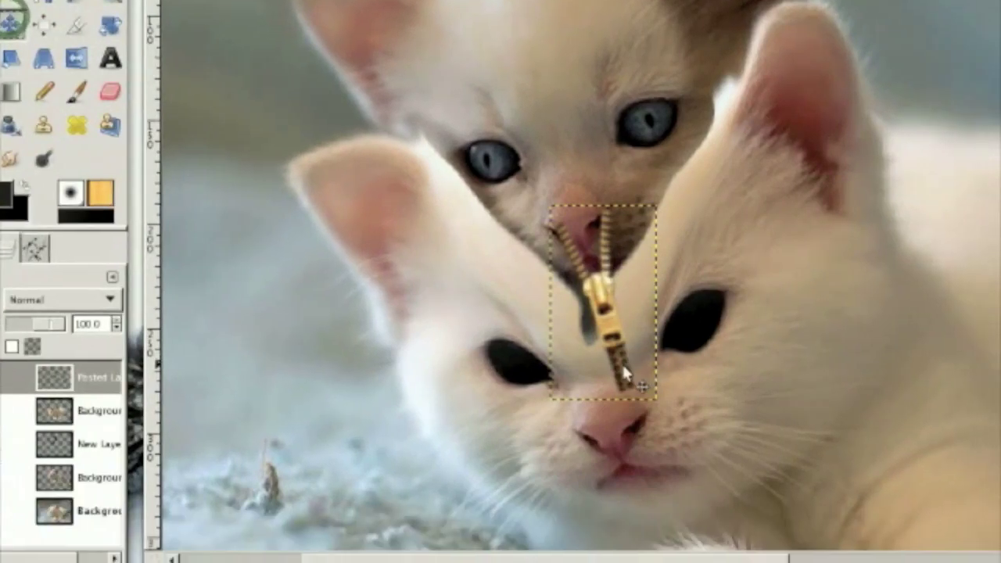
pyautogui.moveTo(716, 425); pyautogui.dragTo(688, 395)
pyautogui.moveTo(505, 317); pyautogui.dragTo(501, 355)
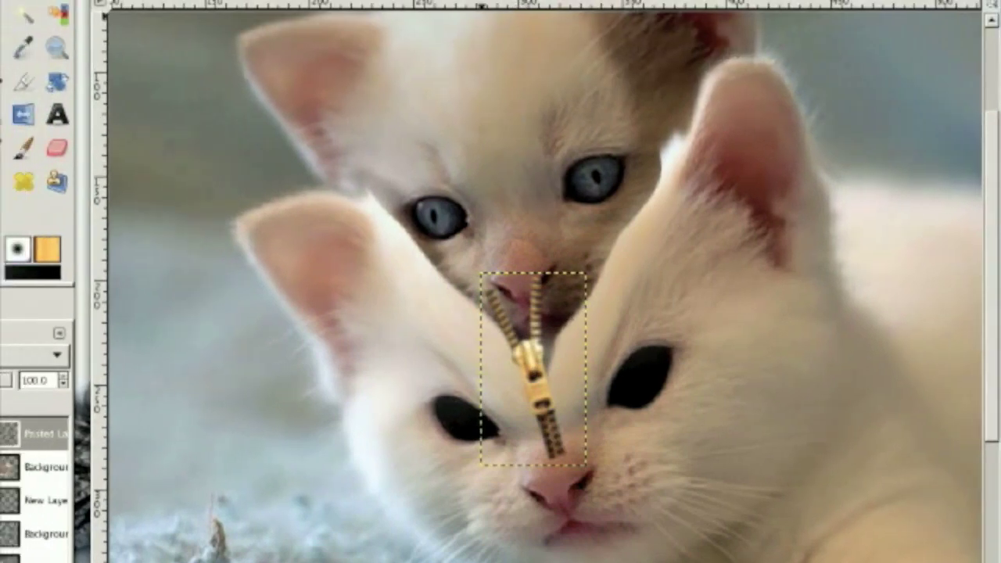
# Bend the zipper's right tooth row outward with IWarp in Move mode, using deform radius 20 and amount 0.30
pyautogui.click(456, 2)
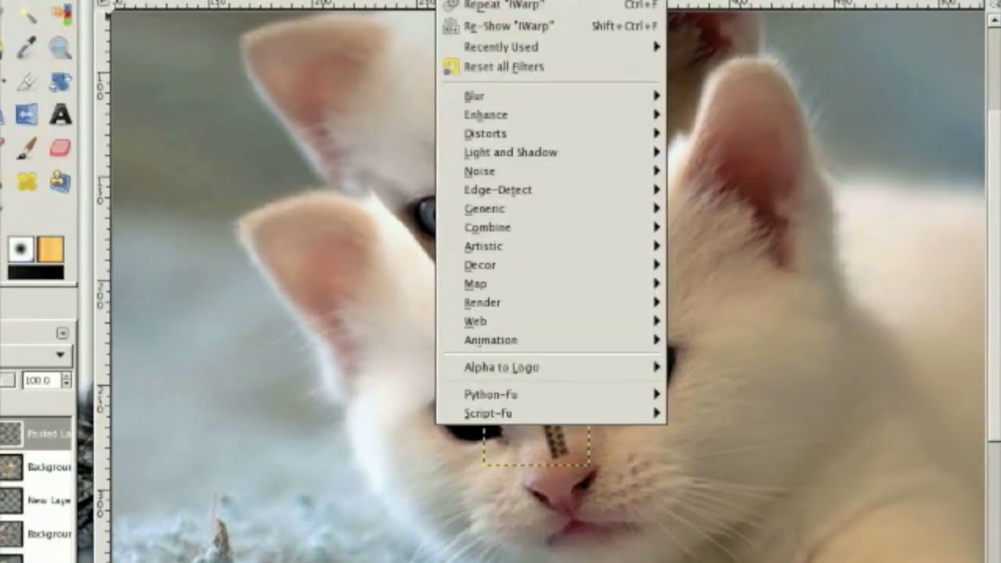
pyautogui.moveTo(505, 133)
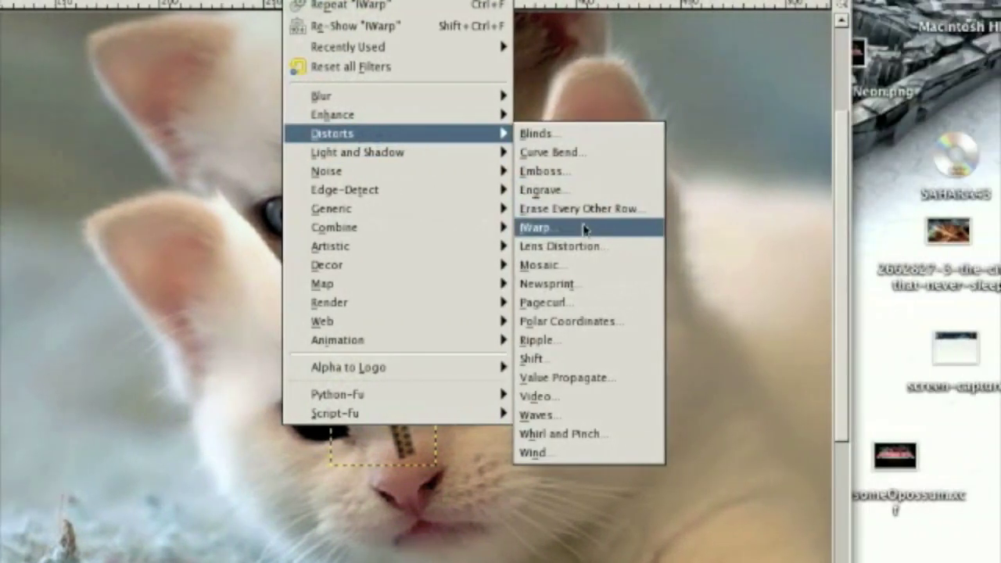
pyautogui.click(586, 227)
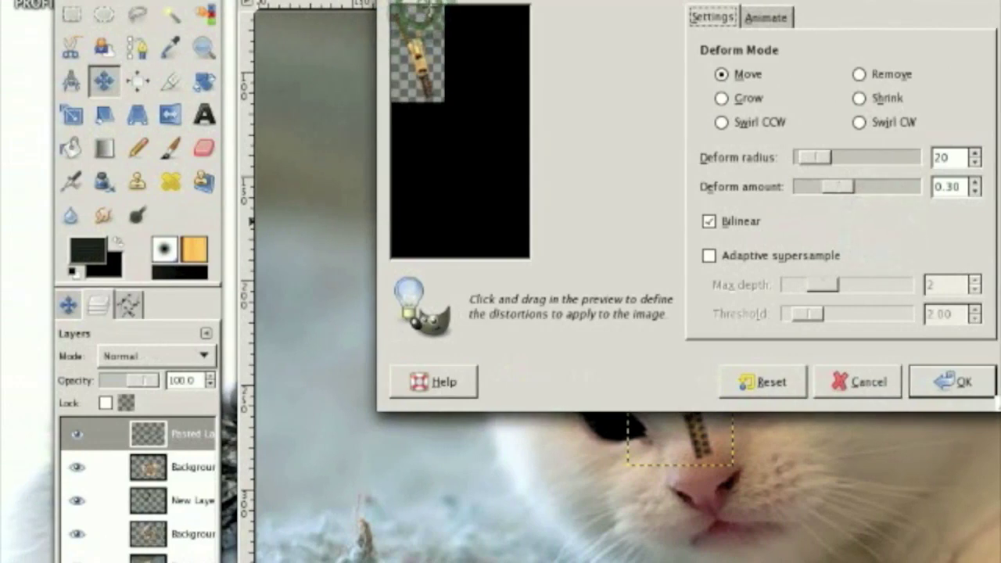
pyautogui.click(944, 391)
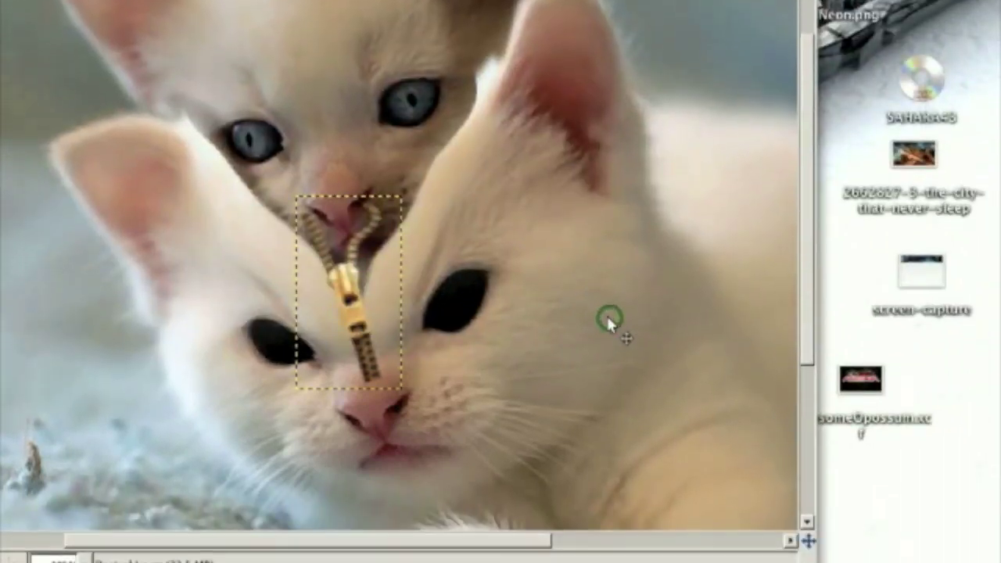
# Apply IWarp to the zipper again in Move mode, pulling the upper end of the right tooth row further outward
pyautogui.click(364, 1)
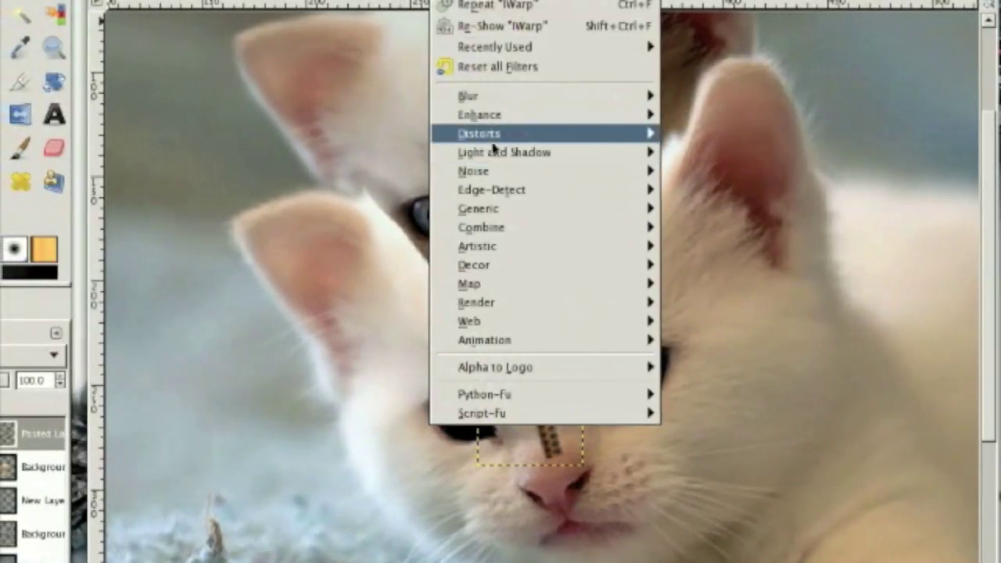
pyautogui.moveTo(493, 148)
pyautogui.click(676, 226)
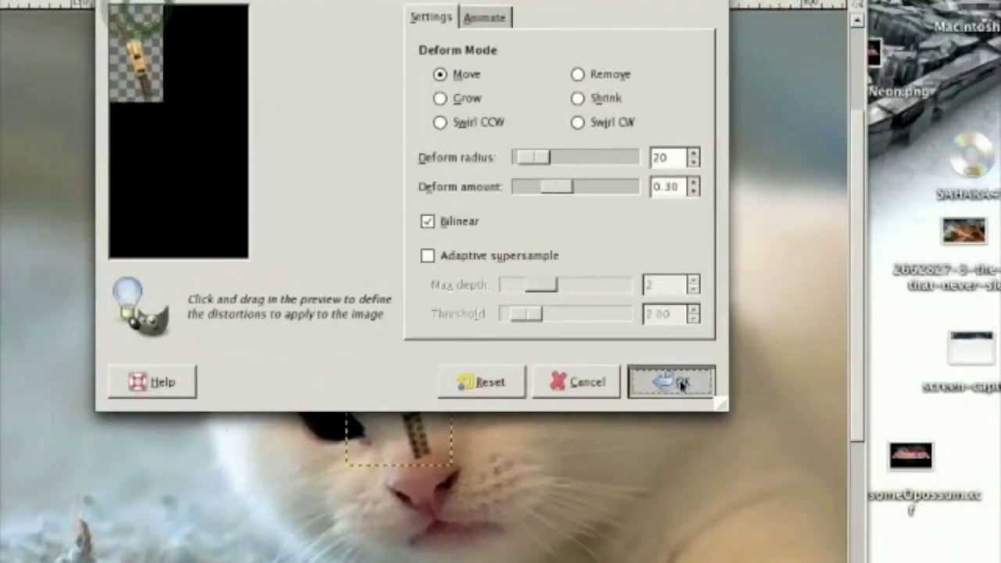
pyautogui.click(952, 382)
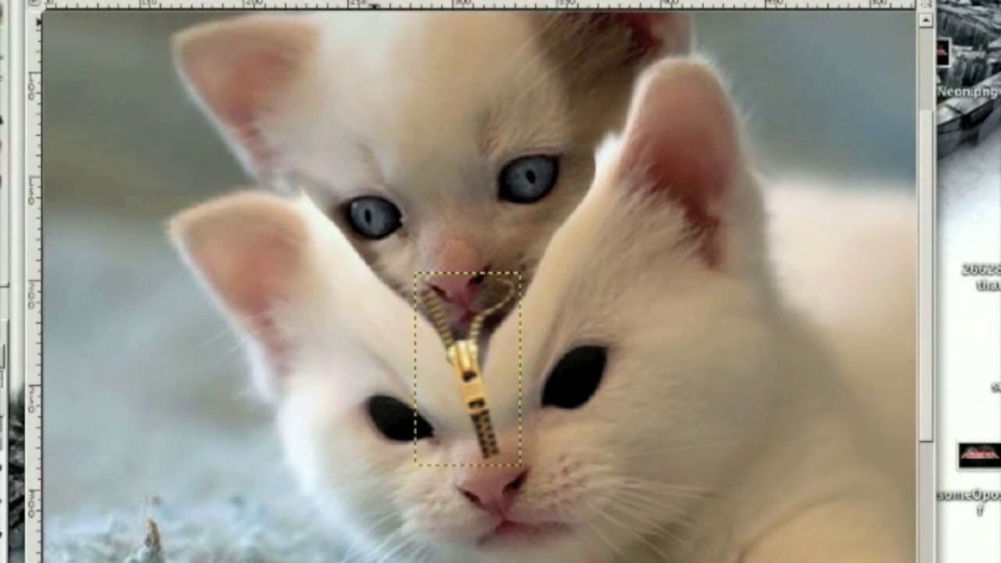
# Refine the right tooth row's curve with another IWarp pass in Move mode so it follows the edge of the opening
pyautogui.click(469, 2)
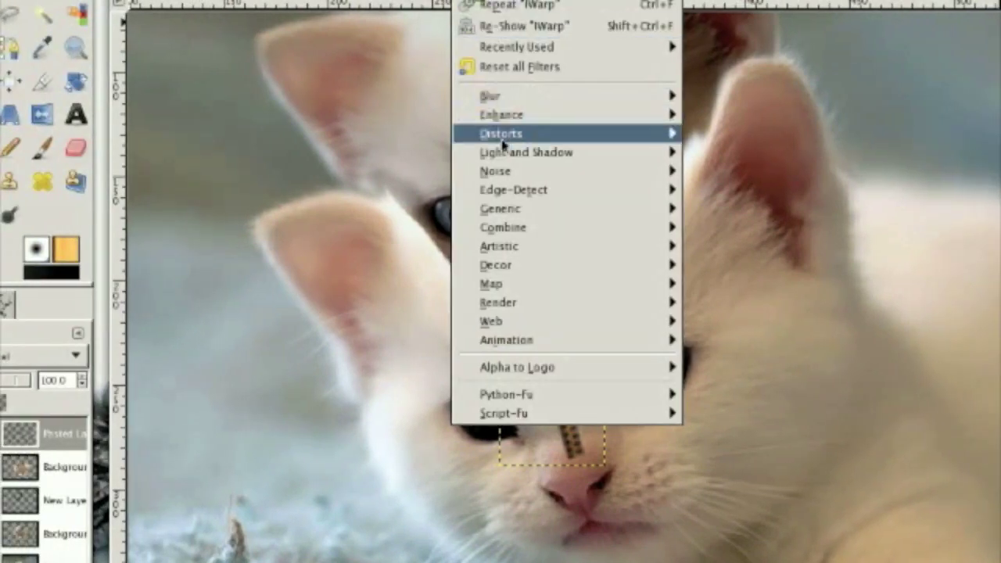
pyautogui.moveTo(503, 137)
pyautogui.click(669, 227)
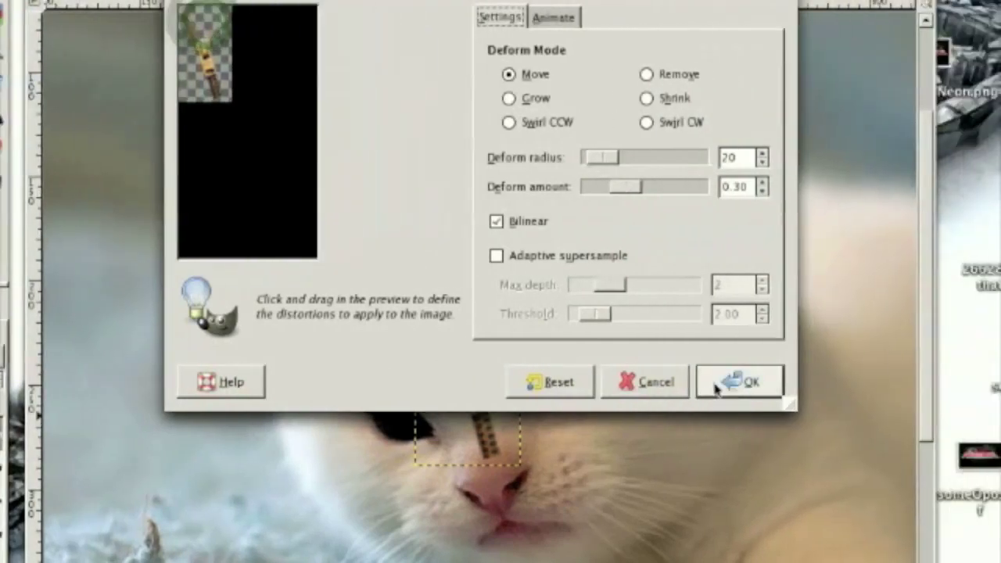
pyautogui.click(942, 382)
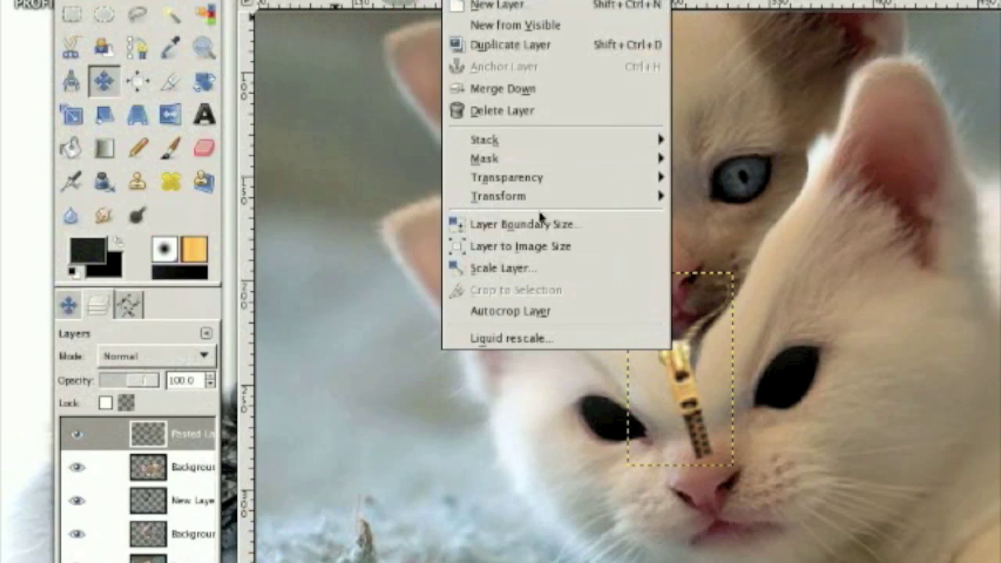
# Enlarge the zipper layer's boundary in width and height, keeping the X and Y offsets at 0
pyautogui.click(522, 224)
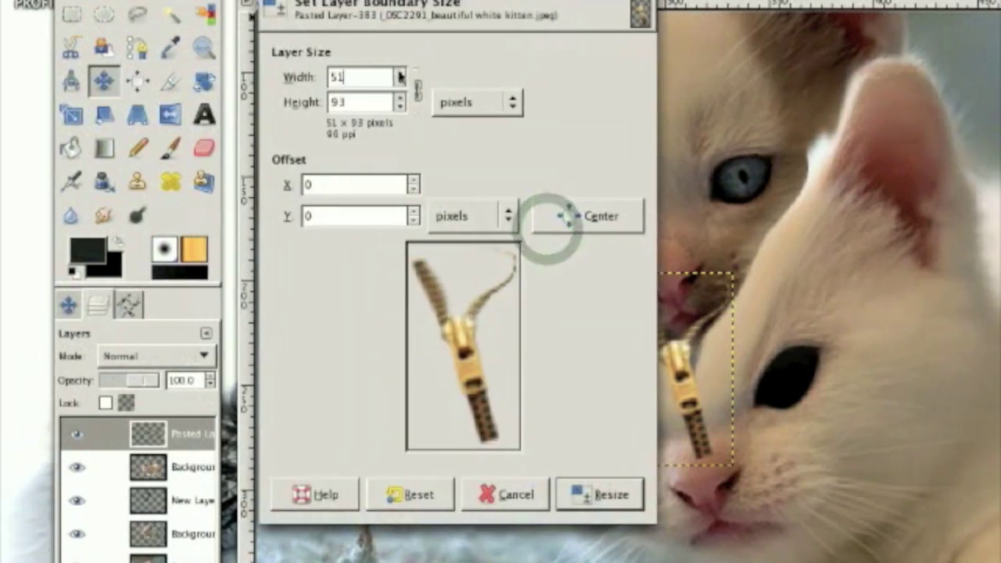
pyautogui.click(640, 496)
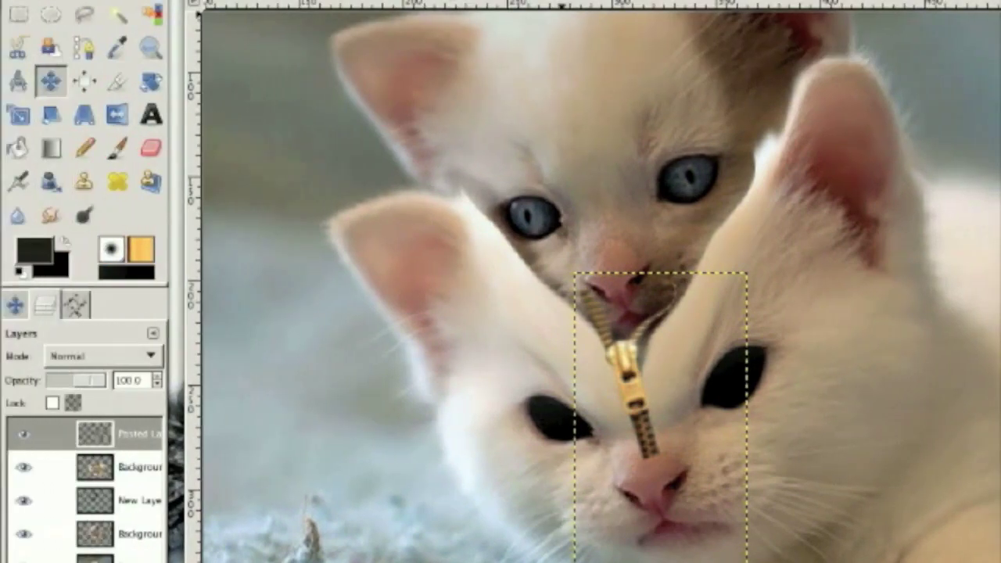
# Bend the zipper's left tooth row outward with IWarp in Move mode, using deform radius 20 and amount 0.30
pyautogui.click(504, 1)
pyautogui.moveTo(559, 4)
pyautogui.moveTo(595, 133)
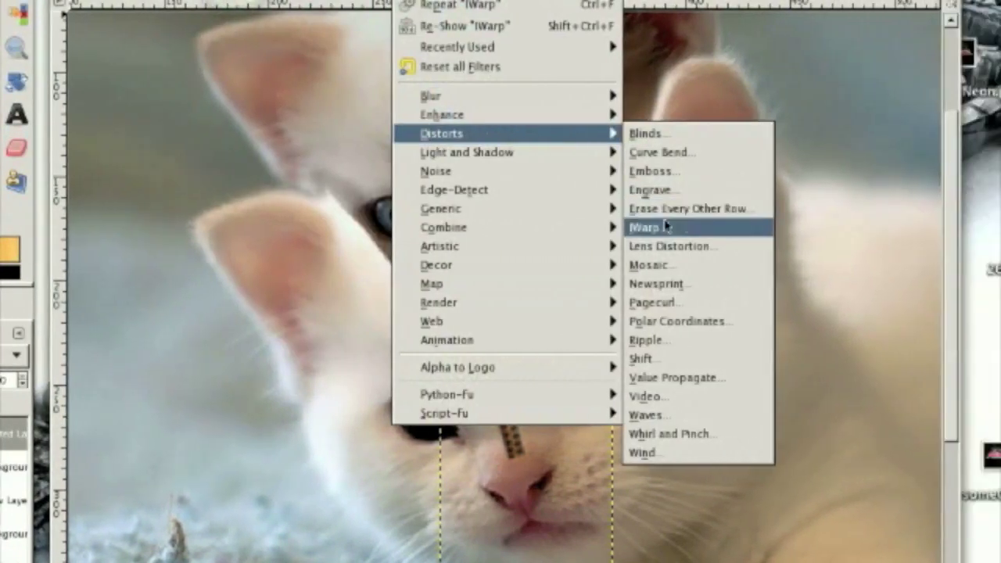
pyautogui.click(802, 227)
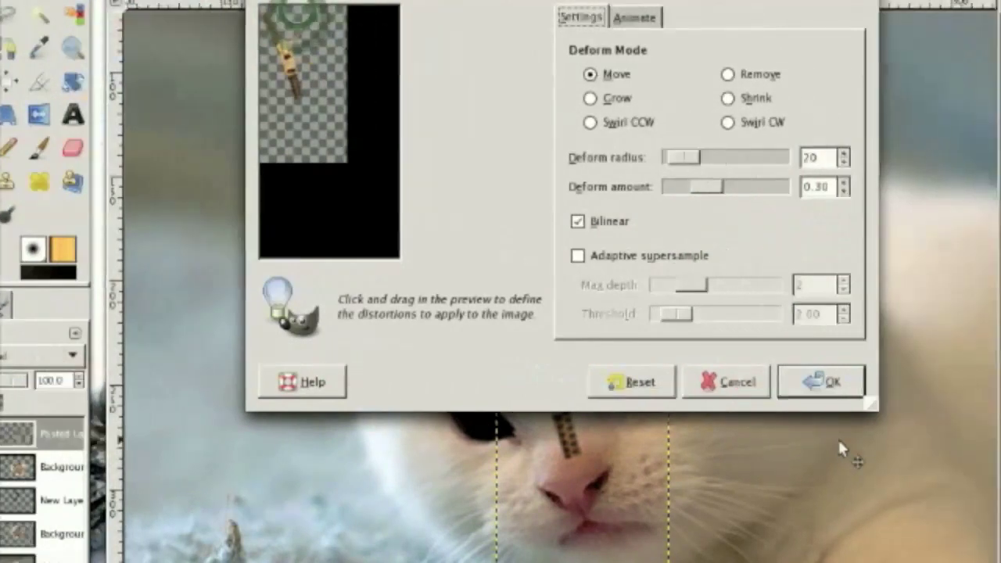
pyautogui.click(952, 382)
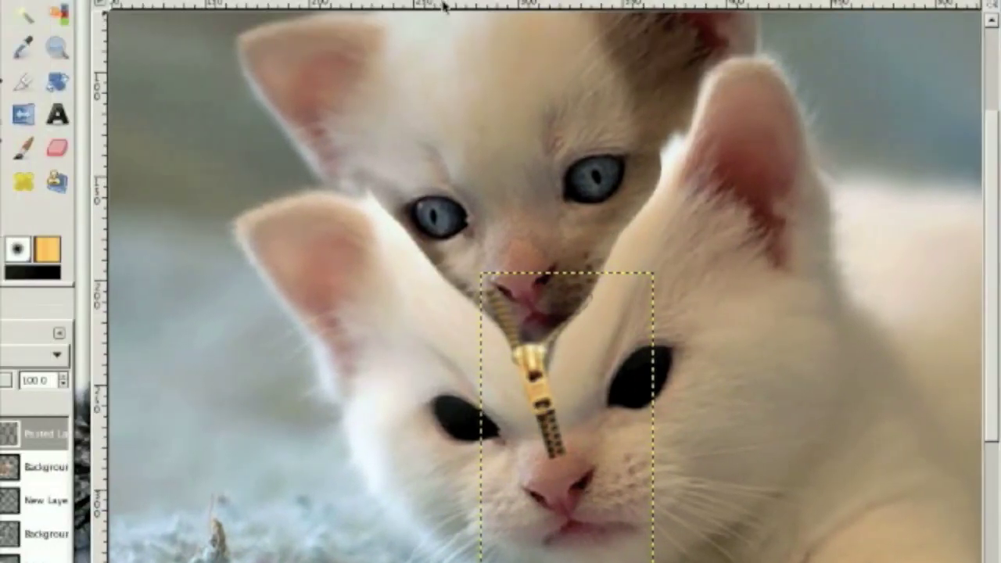
# Apply two further IWarp passes in Move mode so the left tooth row follows the edge of the opening
pyautogui.click(483, 1)
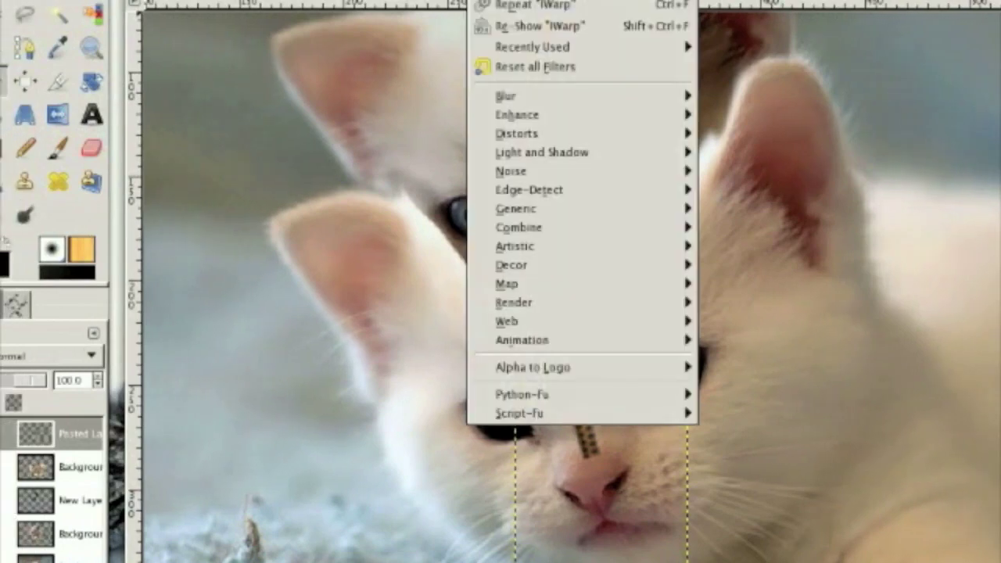
pyautogui.moveTo(516, 133)
pyautogui.click(718, 226)
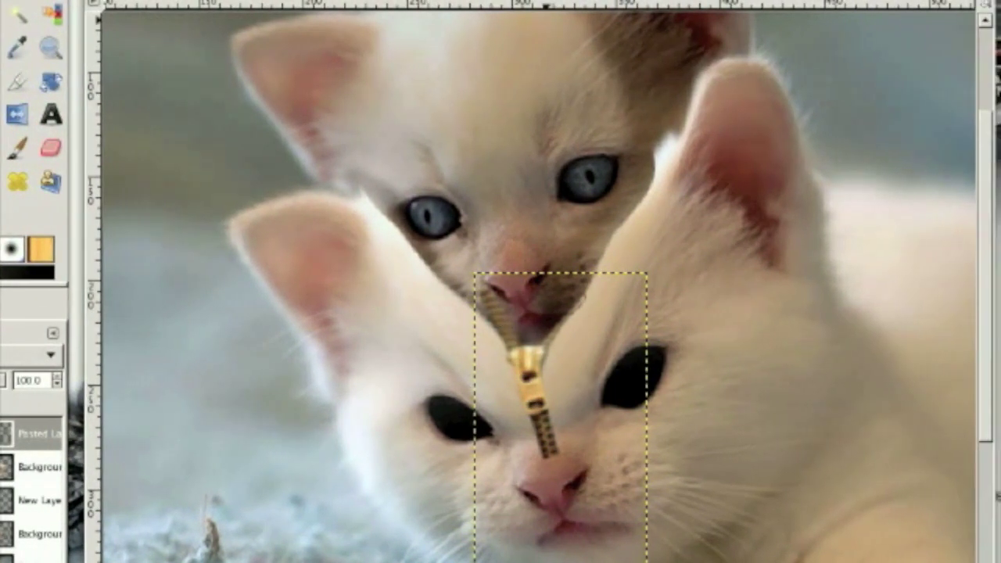
pyautogui.click(396, 1)
pyautogui.moveTo(443, 1)
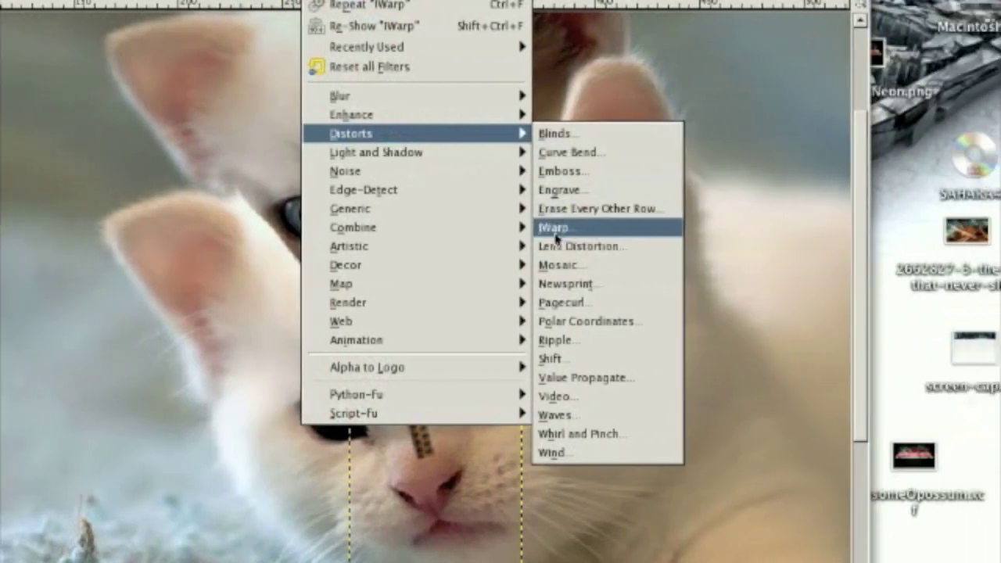
pyautogui.click(733, 227)
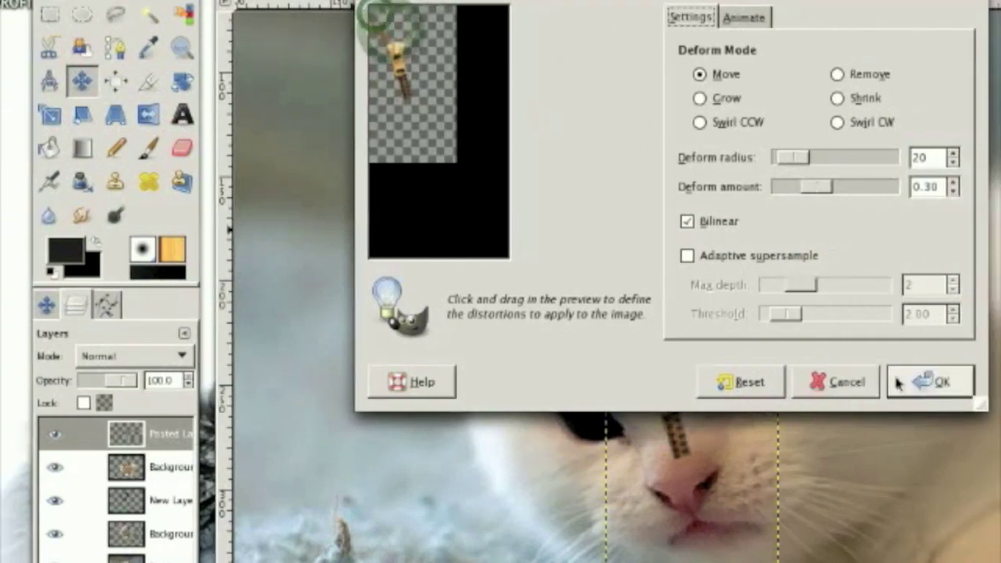
pyautogui.click(924, 382)
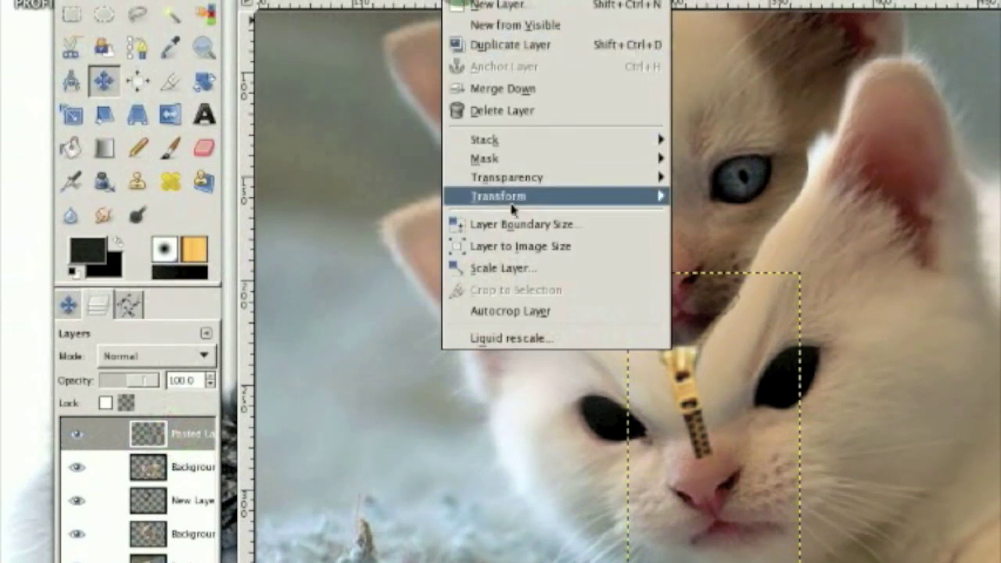
# Enlarge the zipper layer's boundary to 103 x 187 pixels with both the X and Y offsets at 14
pyautogui.click(527, 231)
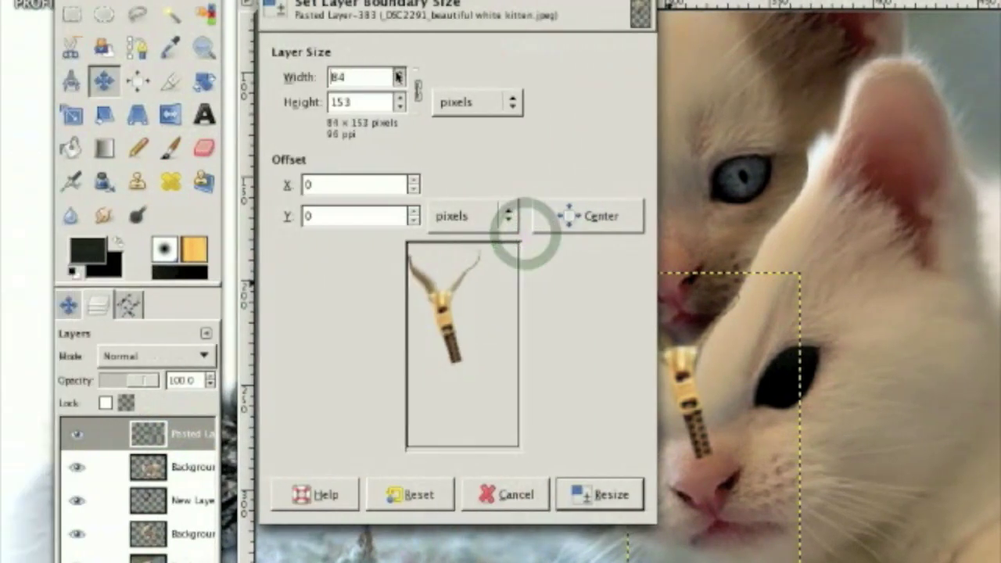
pyautogui.moveTo(445, 329); pyautogui.dragTo(458, 350)
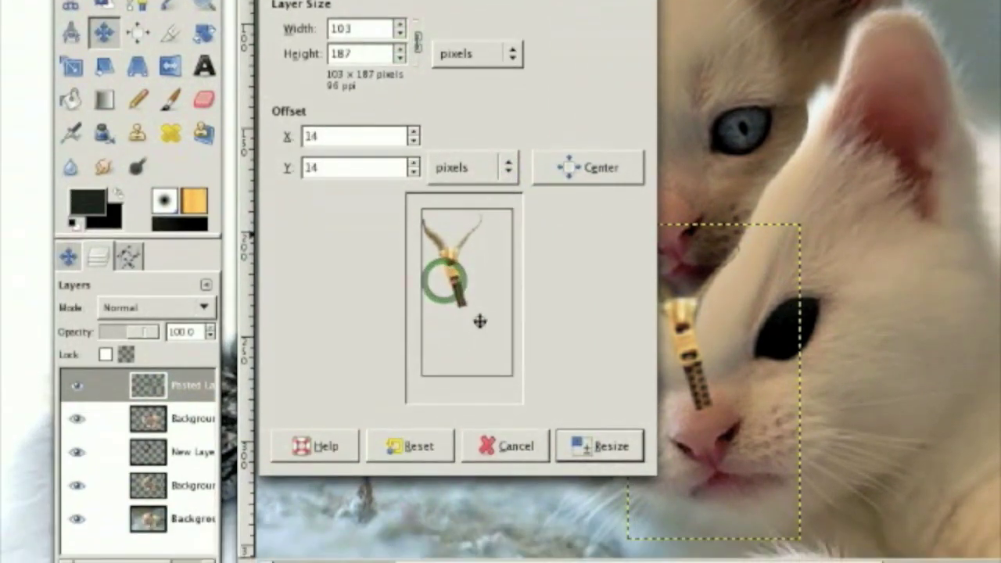
pyautogui.click(633, 499)
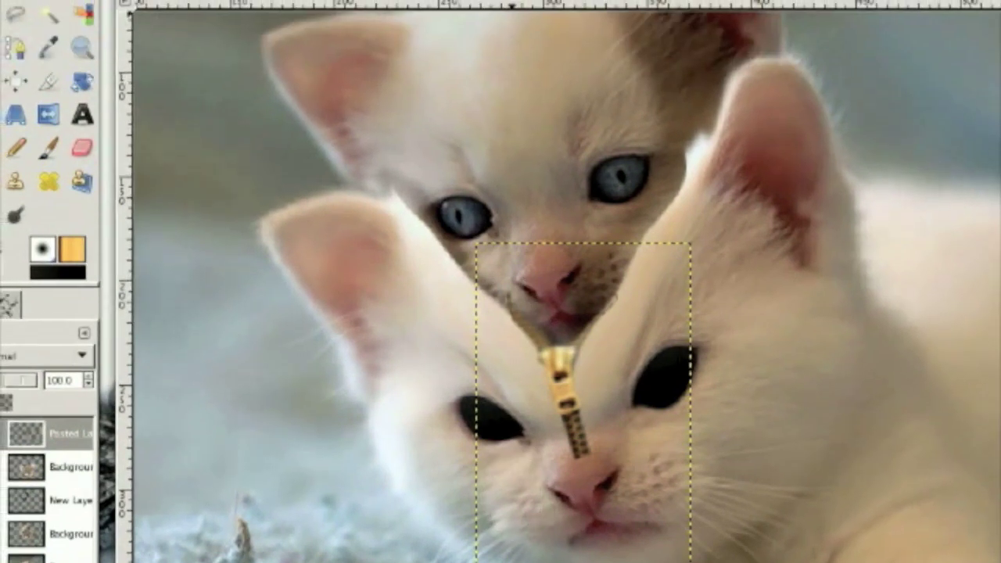
# Push the upper end of the left tooth row further outward with IWarp in Move mode, radius 20 and amount 0.30
pyautogui.click(496, 2)
pyautogui.moveTo(519, 133)
pyautogui.click(641, 228)
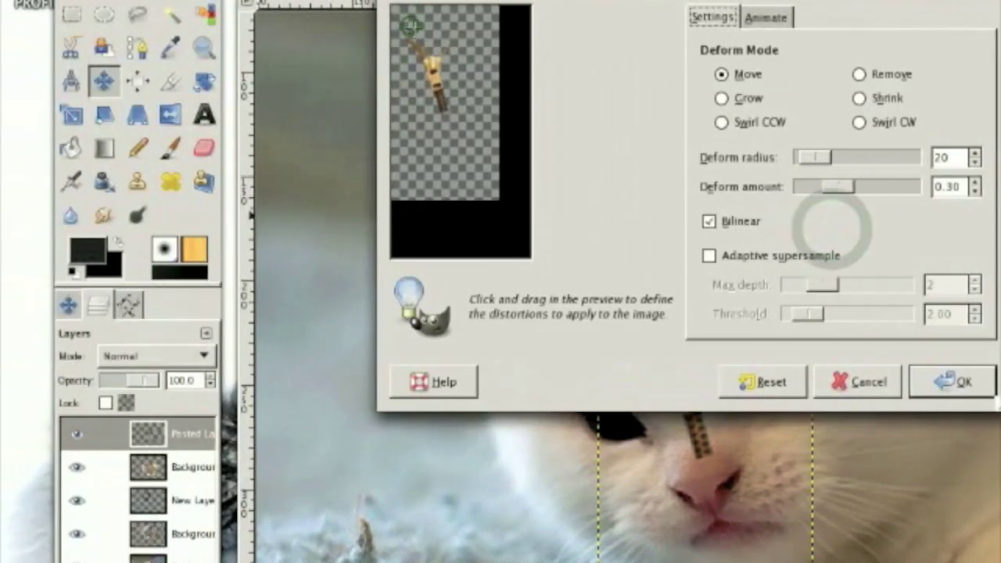
pyautogui.click(922, 446)
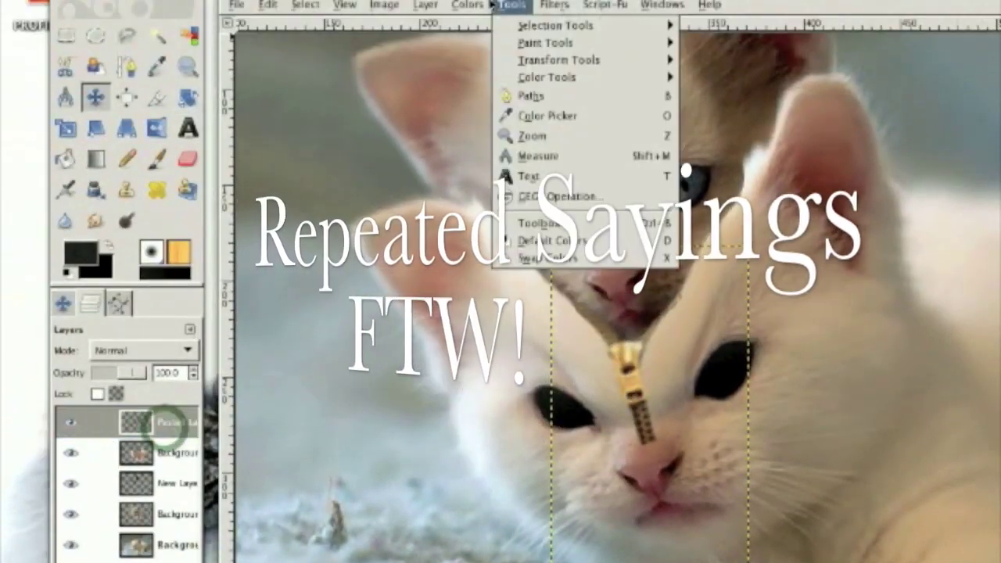
# Desaturate the zipper layer to turn the gold zipper silver-grey
pyautogui.moveTo(467, 5)
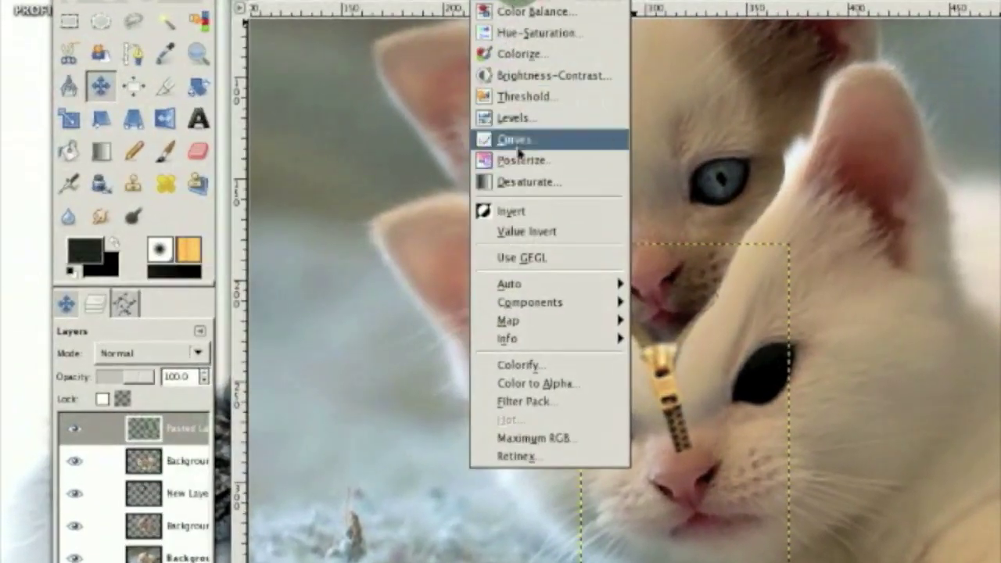
pyautogui.click(509, 182)
pyautogui.click(648, 347)
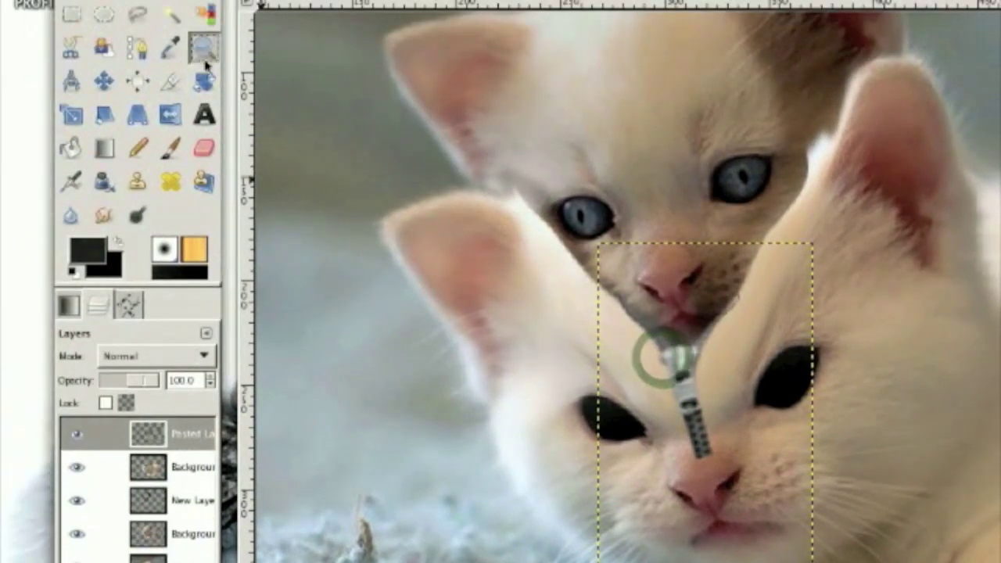
# Outline the closed teeth section below the zipper slider with a four-point closed path and convert it to a selection
pyautogui.click(205, 59)
pyautogui.click(650, 484)
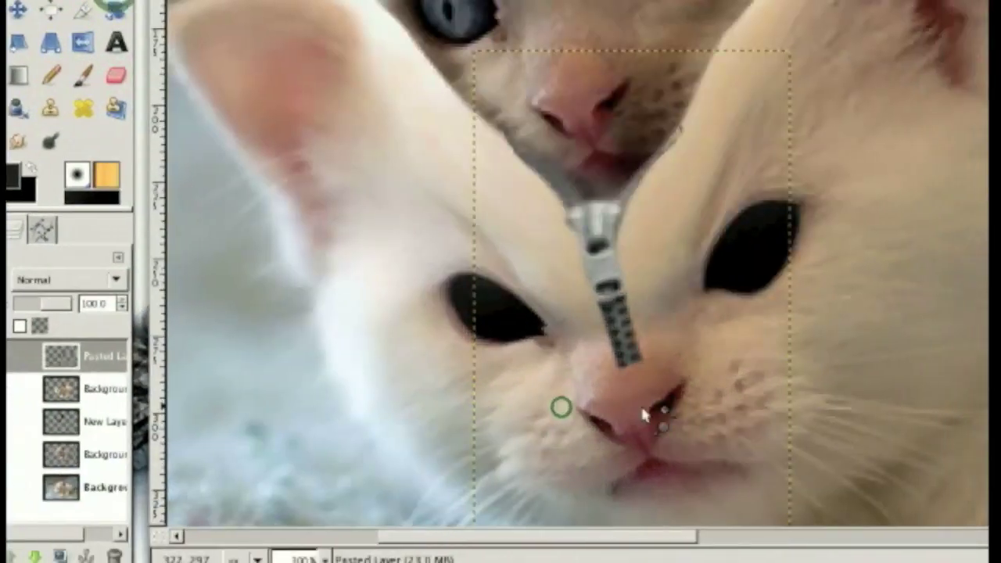
pyautogui.click(727, 484)
pyautogui.click(753, 454)
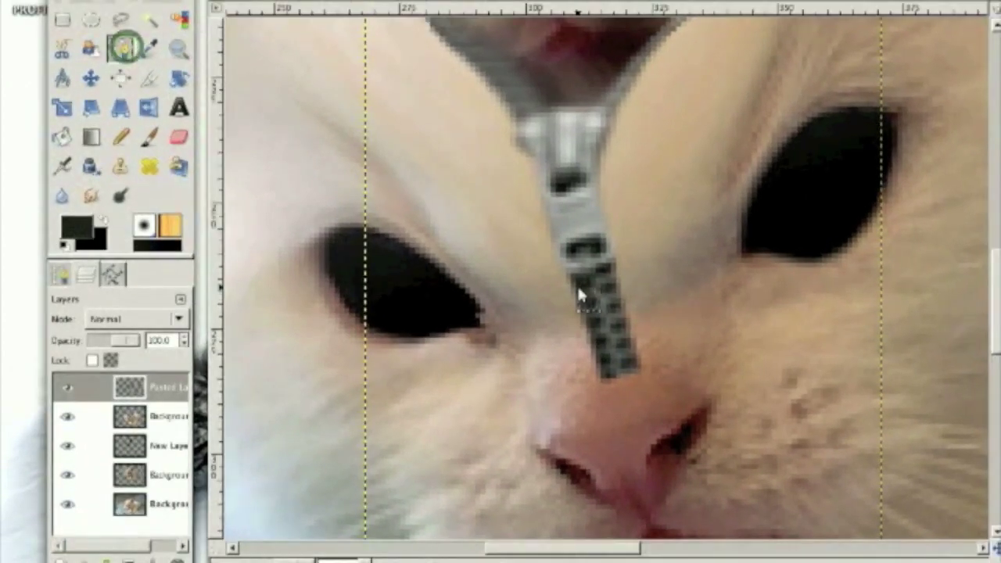
pyautogui.click(574, 286)
pyautogui.click(598, 376)
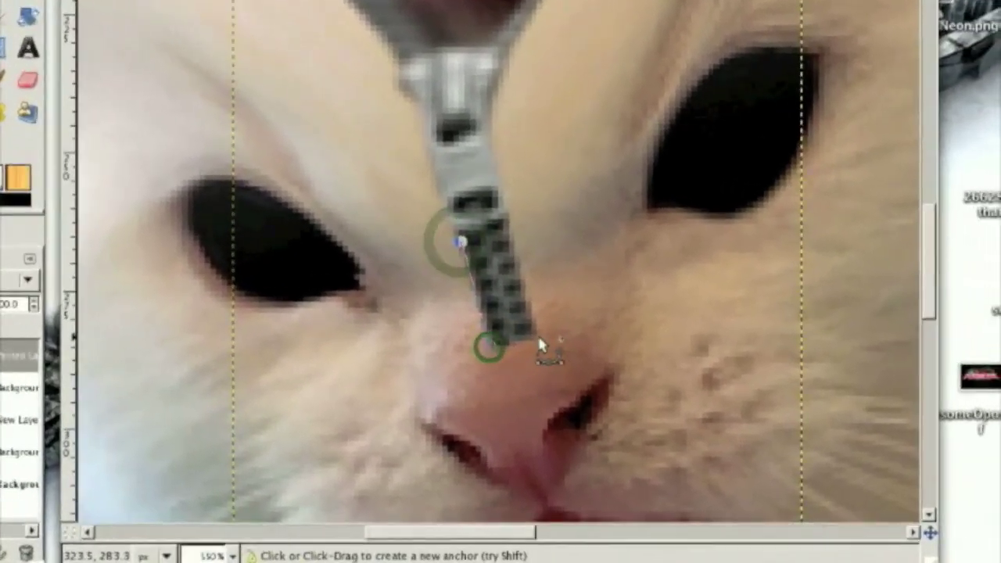
pyautogui.click(513, 332)
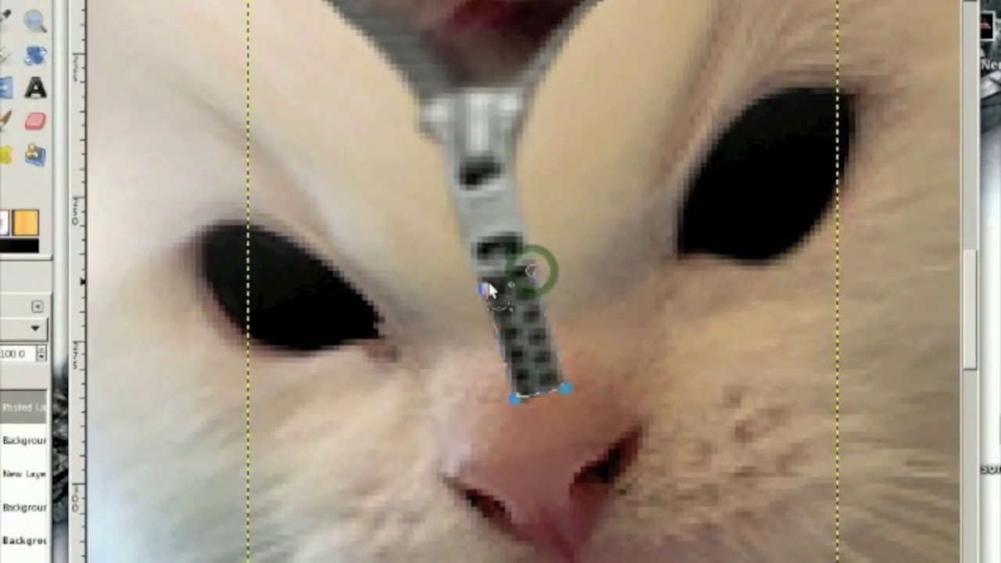
pyautogui.keyDown('ctrl'); pyautogui.click(486, 288); pyautogui.keyUp('ctrl')
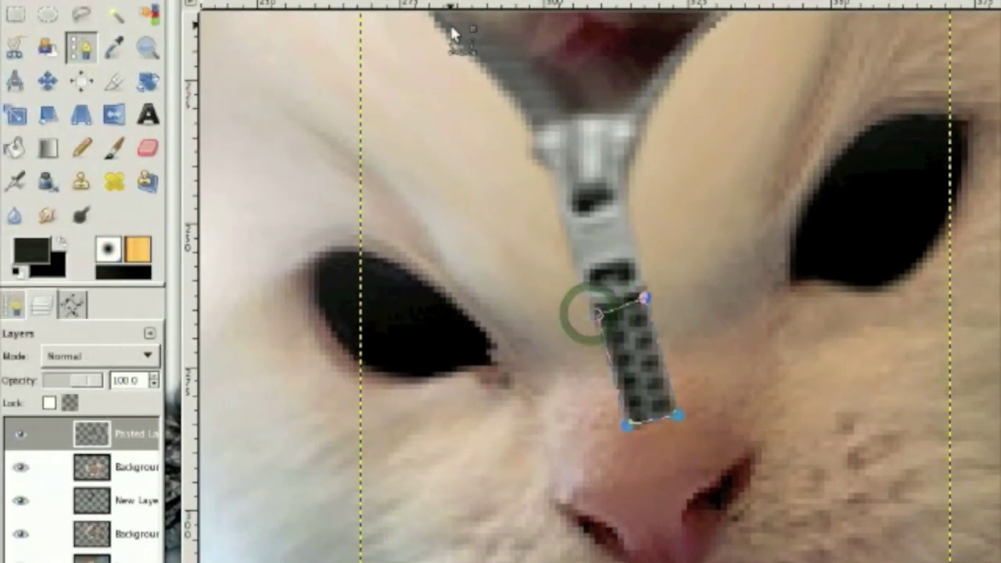
pyautogui.press('Return')
# Copy the selected teeth section and paste it as a new layer
pyautogui.click(147, 0)
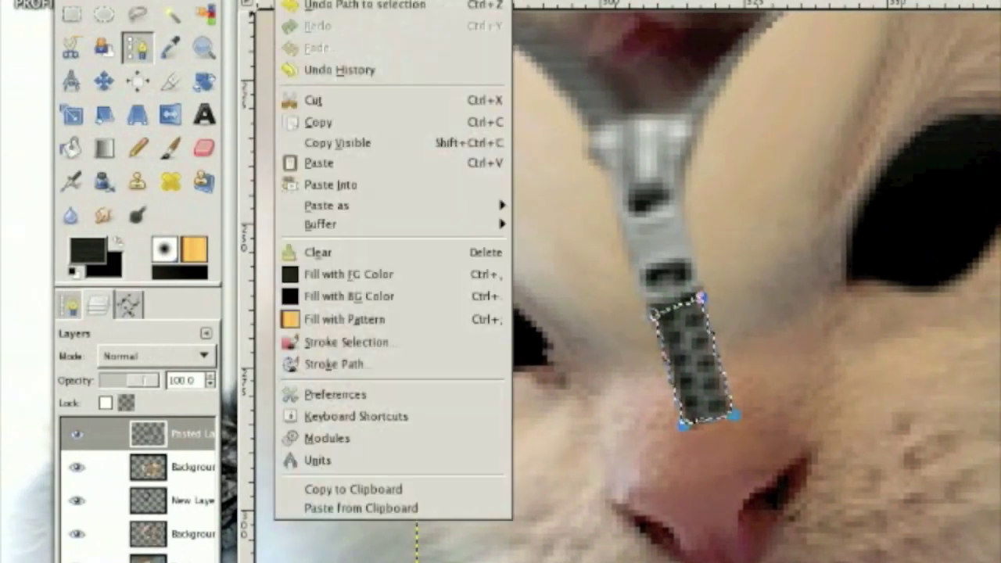
pyautogui.click(324, 115)
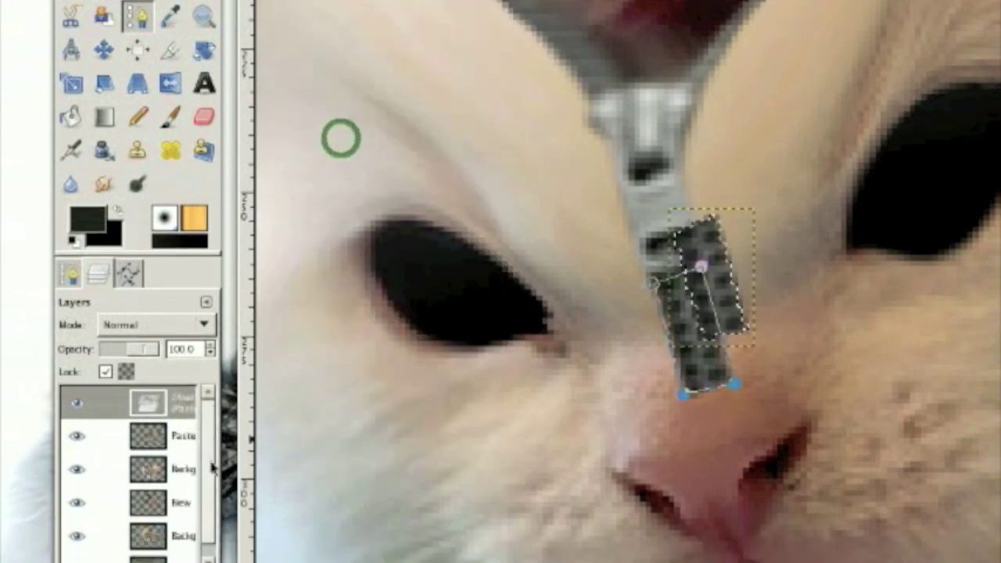
pyautogui.click(161, 454)
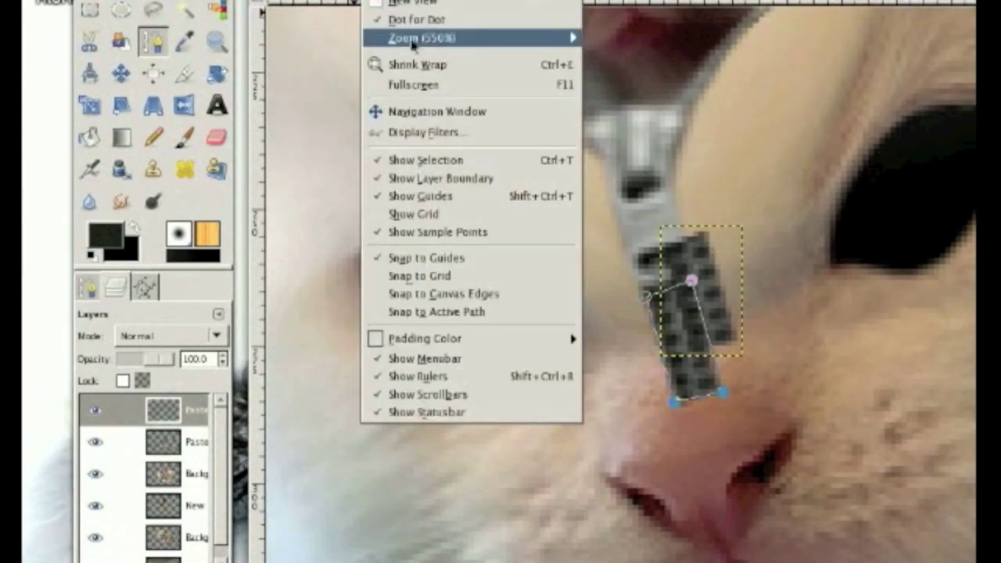
# Move the pasted teeth piece up beside the inner kitten's nose, near the left edge of the opening
pyautogui.click(621, 219)
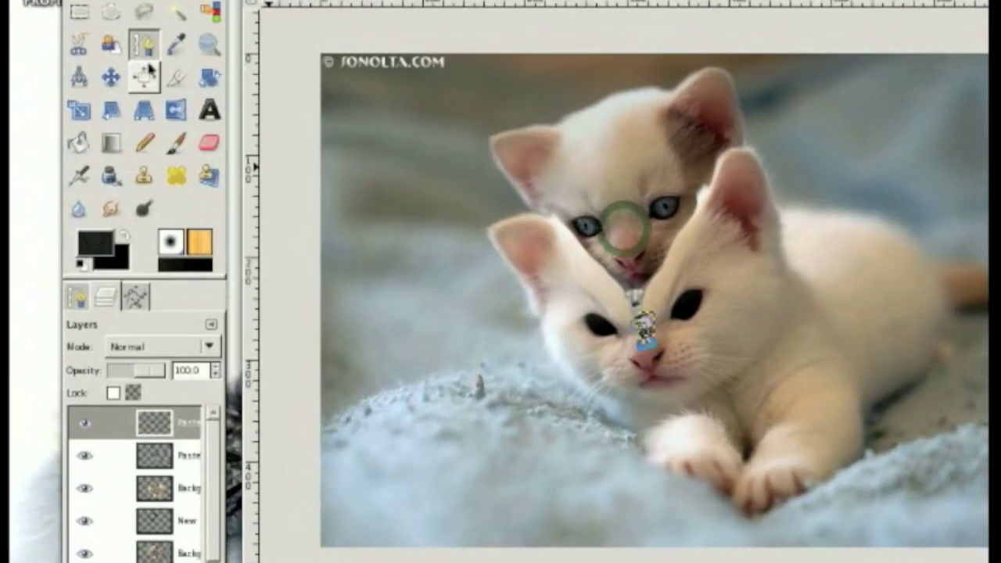
pyautogui.click(114, 84)
pyautogui.moveTo(647, 328); pyautogui.dragTo(603, 270)
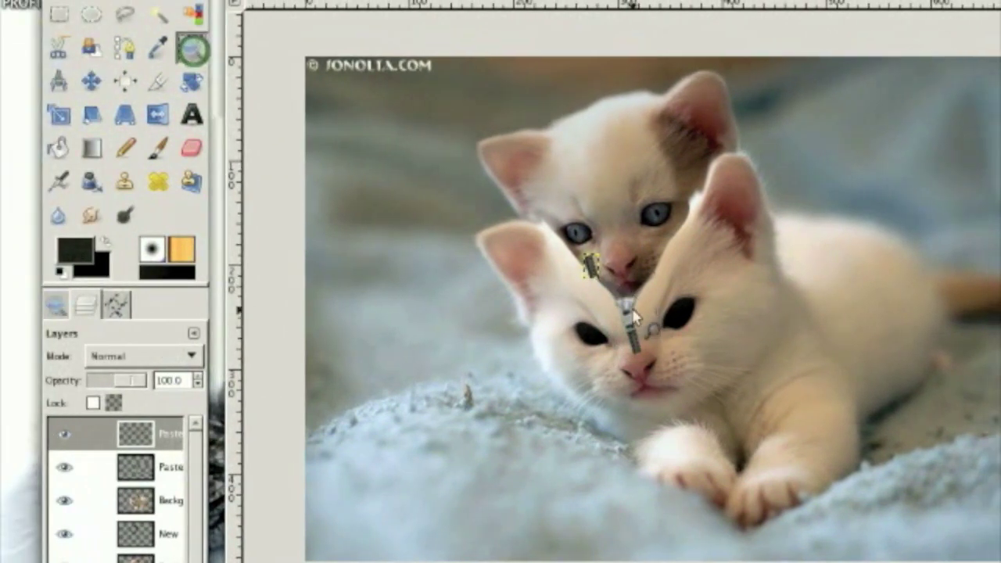
# Scale the teeth piece narrower with width and height unlinked, and rotate it by -32.08 degrees to match the opening's left edge
pyautogui.click(629, 313)
pyautogui.click(628, 313)
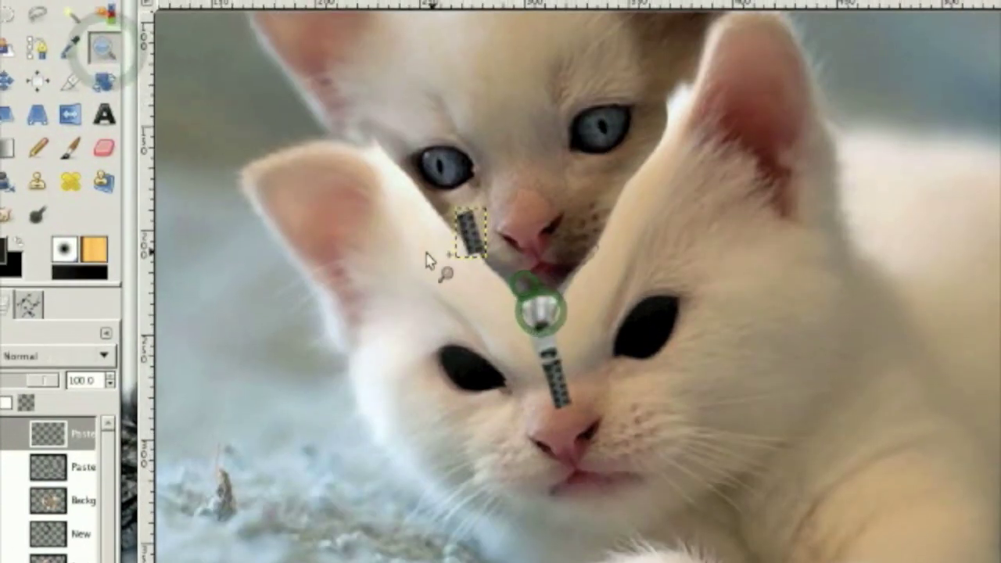
pyautogui.click(141, 431)
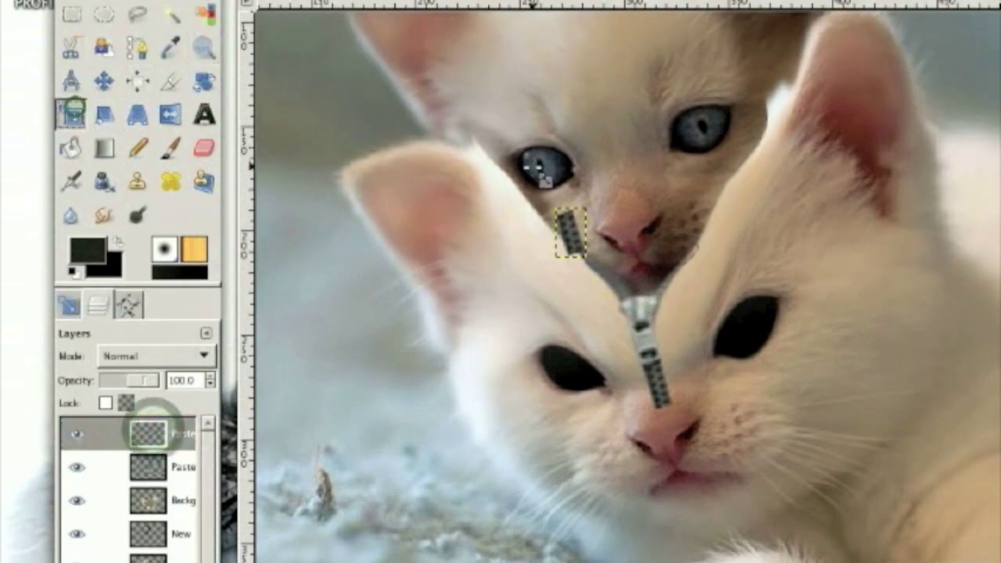
pyautogui.click(571, 231)
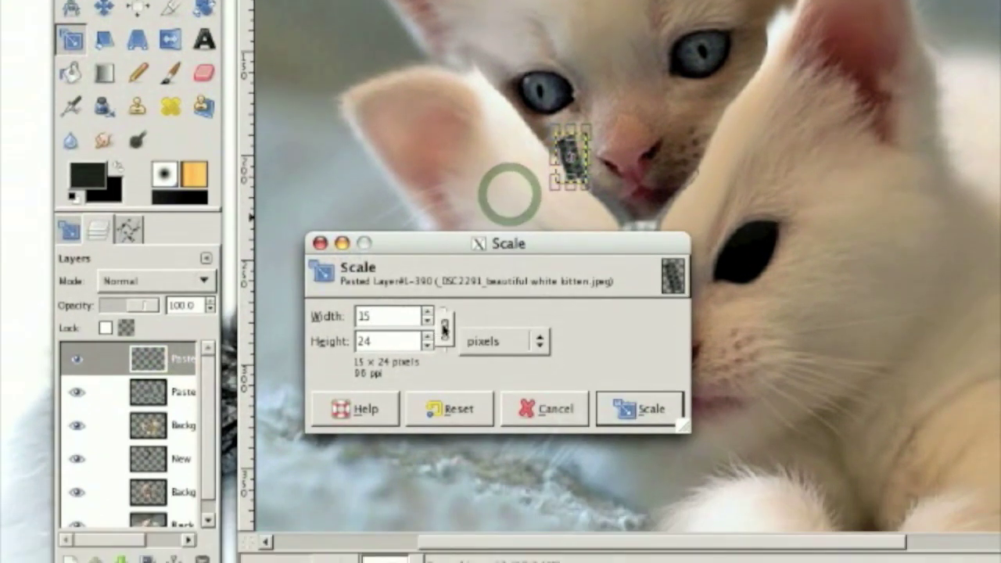
pyautogui.click(426, 403)
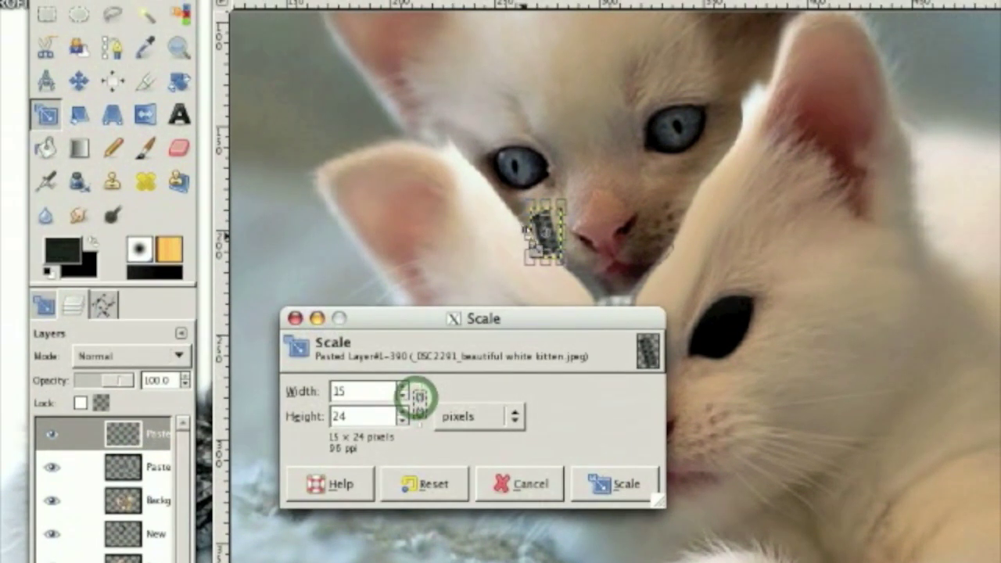
pyautogui.moveTo(533, 234); pyautogui.dragTo(540, 233)
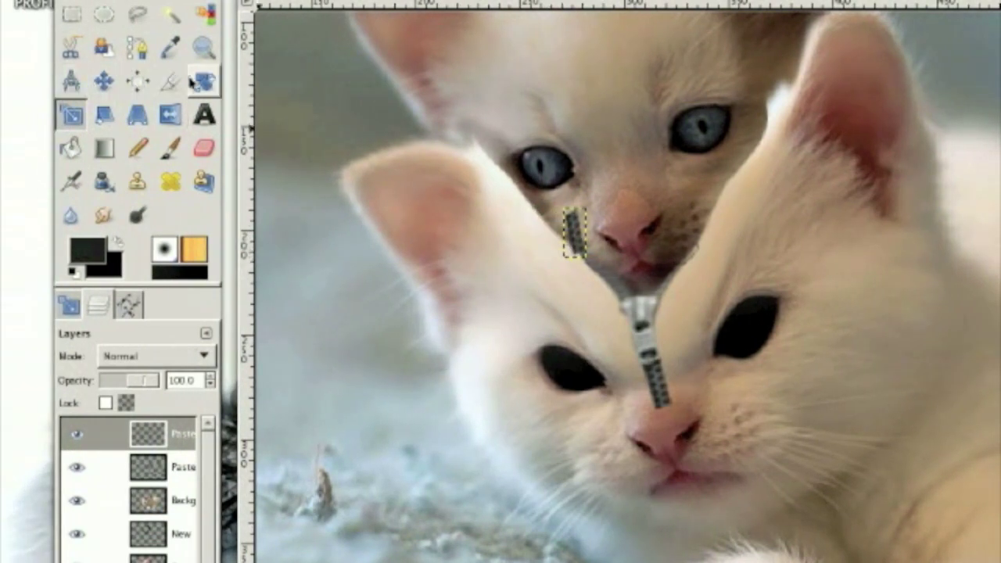
pyautogui.click(564, 223)
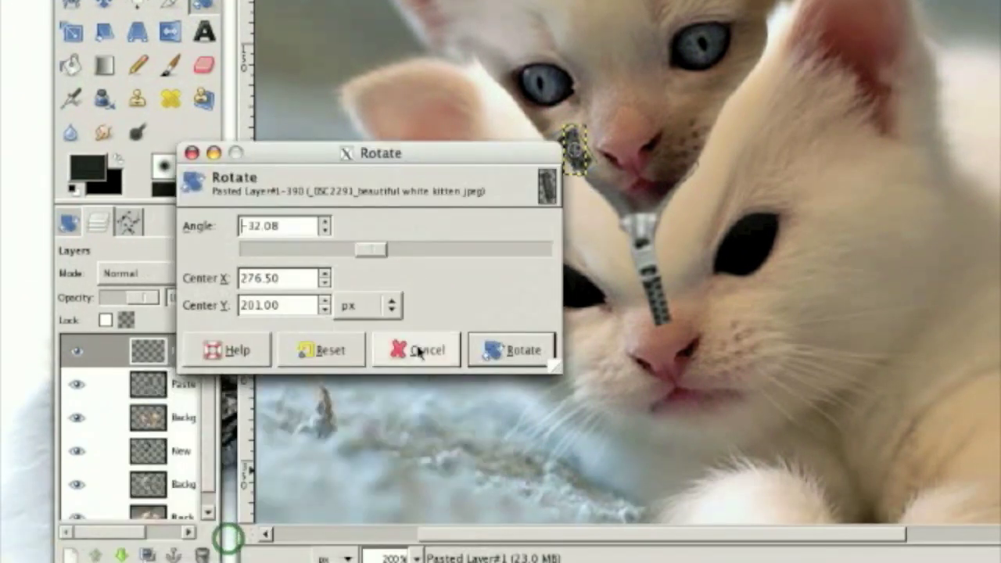
pyautogui.click(521, 359)
# Place a duplicate of the teeth piece further up the opening's left edge and rotate it to follow the curve
pyautogui.click(104, 4)
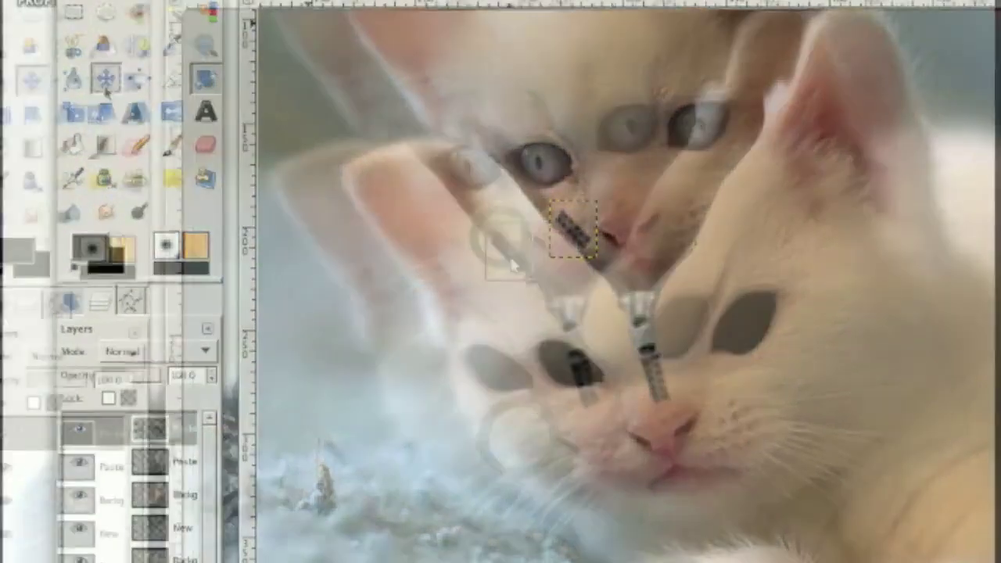
pyautogui.moveTo(498, 242); pyautogui.dragTo(518, 242)
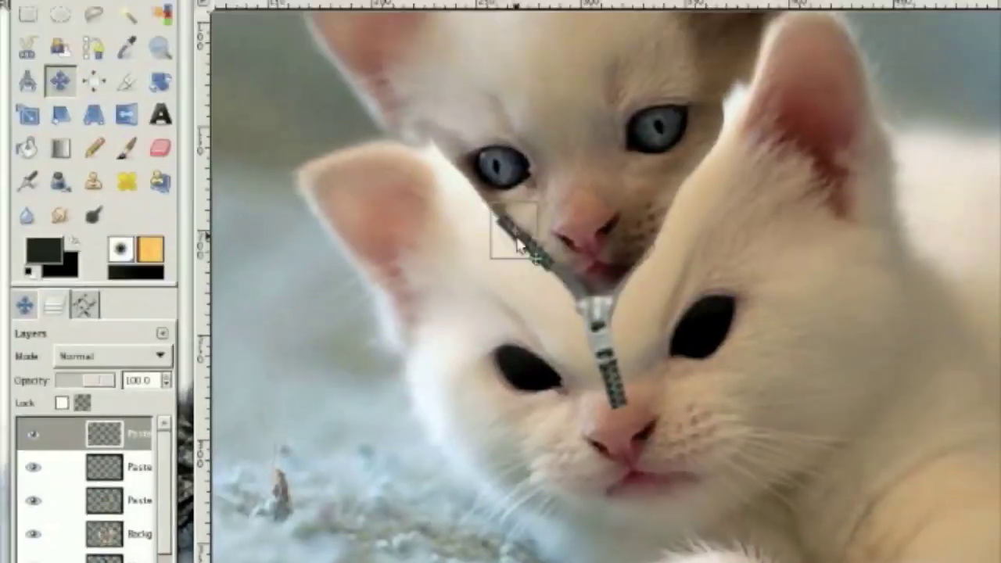
pyautogui.click(205, 40)
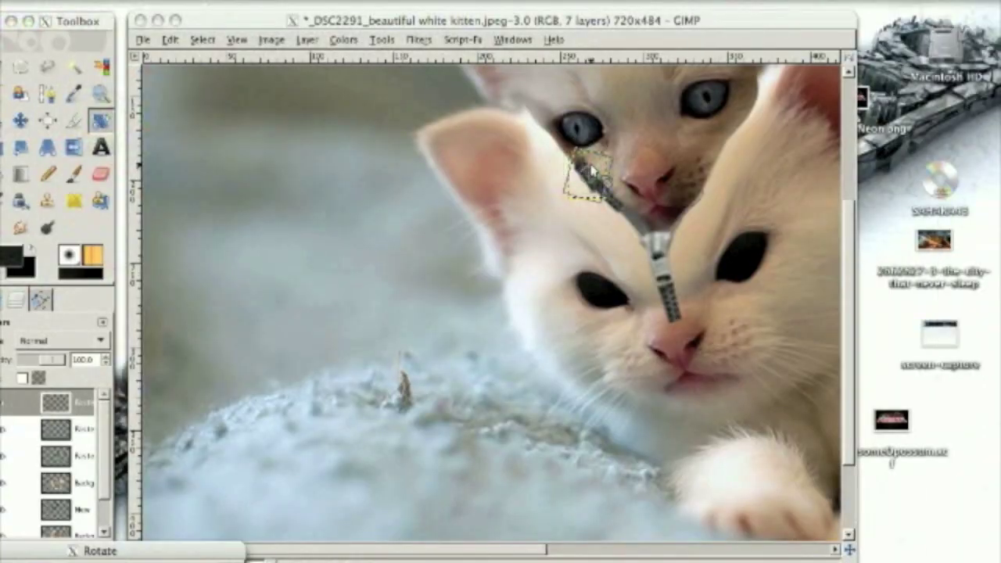
pyautogui.click(572, 478)
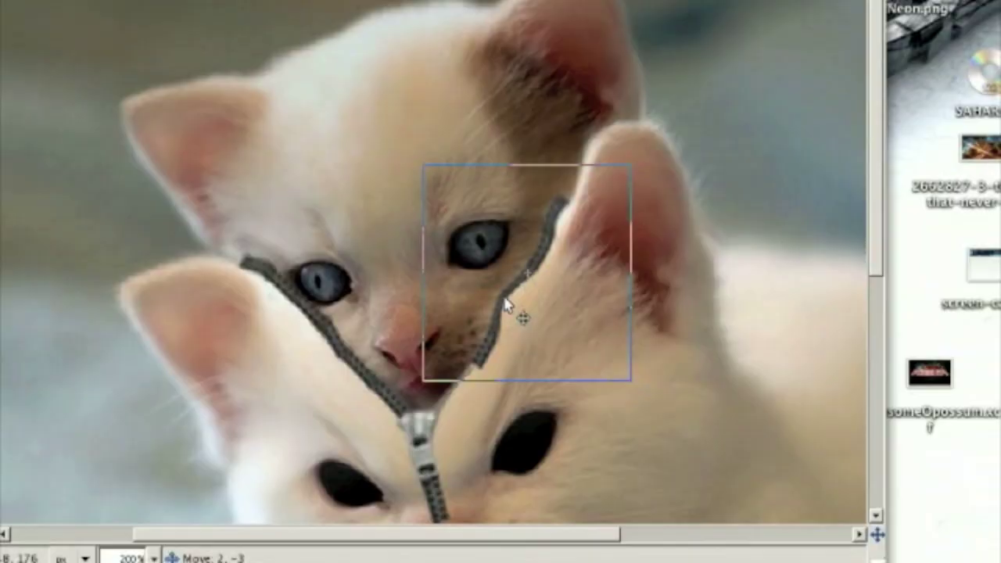
# Duplicate the lower teeth piece from the opening's left edge and move the copy to the gap on the right edge near the slider
pyautogui.moveTo(516, 313); pyautogui.dragTo(528, 407)
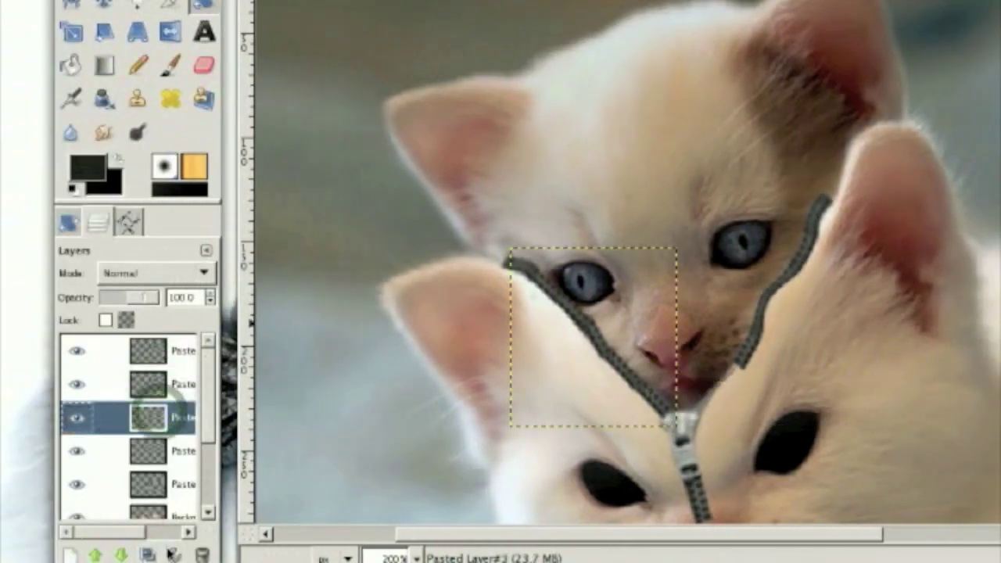
pyautogui.click(148, 555)
pyautogui.click(104, 4)
pyautogui.moveTo(650, 394); pyautogui.dragTo(739, 394)
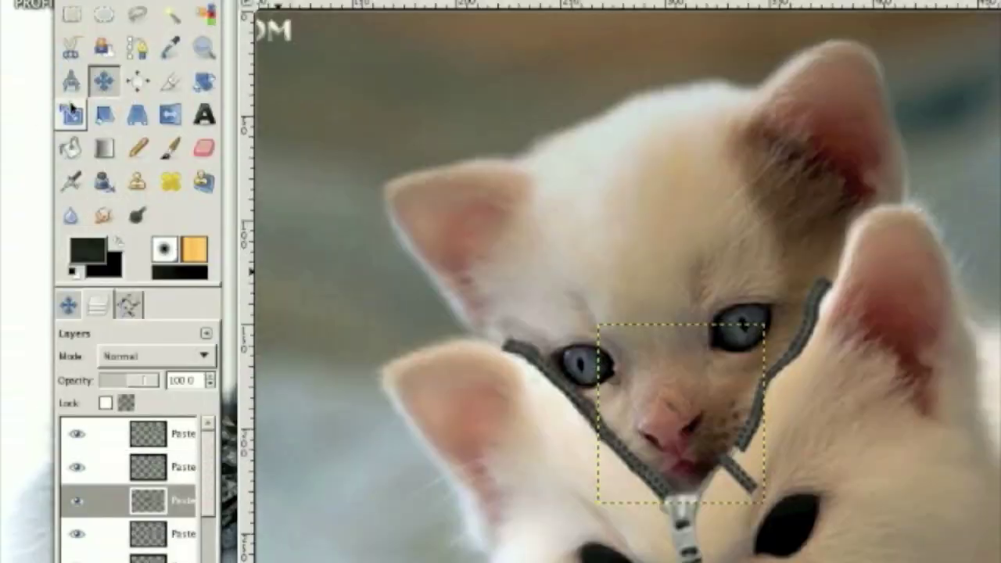
# Flip the duplicated teeth piece horizontally and move it to close the gap between the slider and the right row of teeth
pyautogui.click(171, 32)
pyautogui.click(712, 340)
pyautogui.click(104, 5)
pyautogui.moveTo(616, 394); pyautogui.dragTo(713, 394)
pyautogui.click(97, 217)
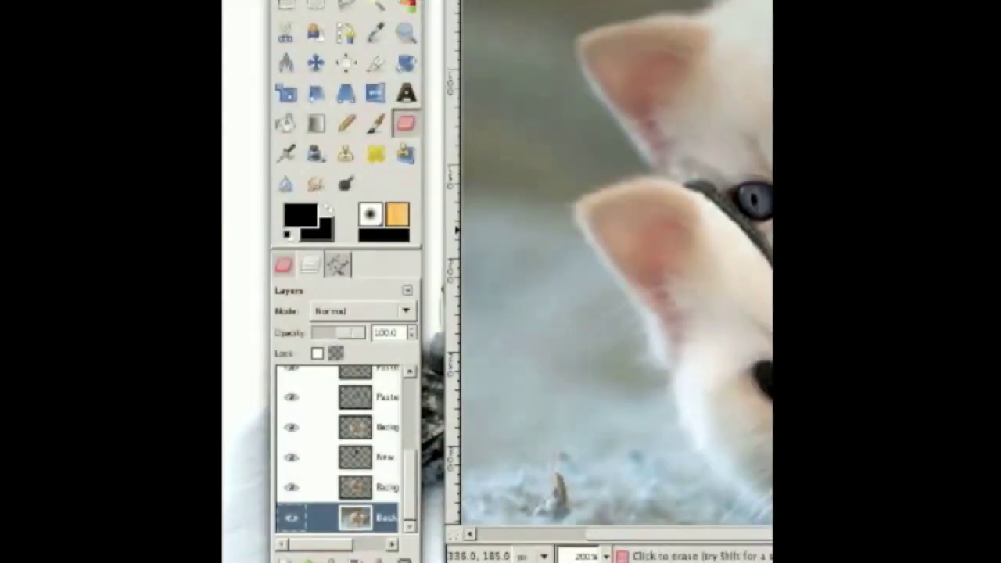
# Paint black shading along both edges of the opening on a new layer with a 1.56-scale fuzzy brush, and set the layer opacity to 26.9
pyautogui.click(564, 1)
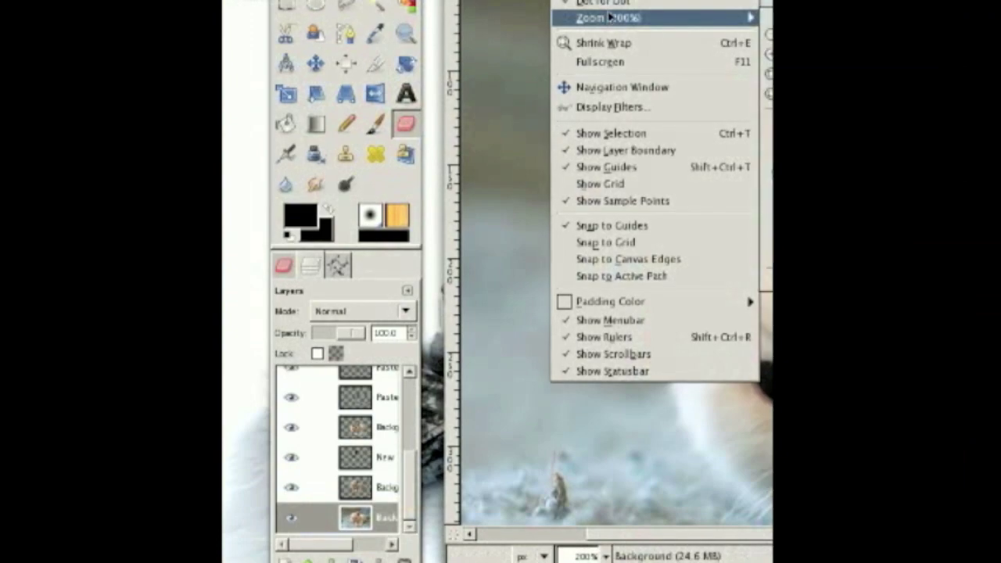
pyautogui.click(768, 190)
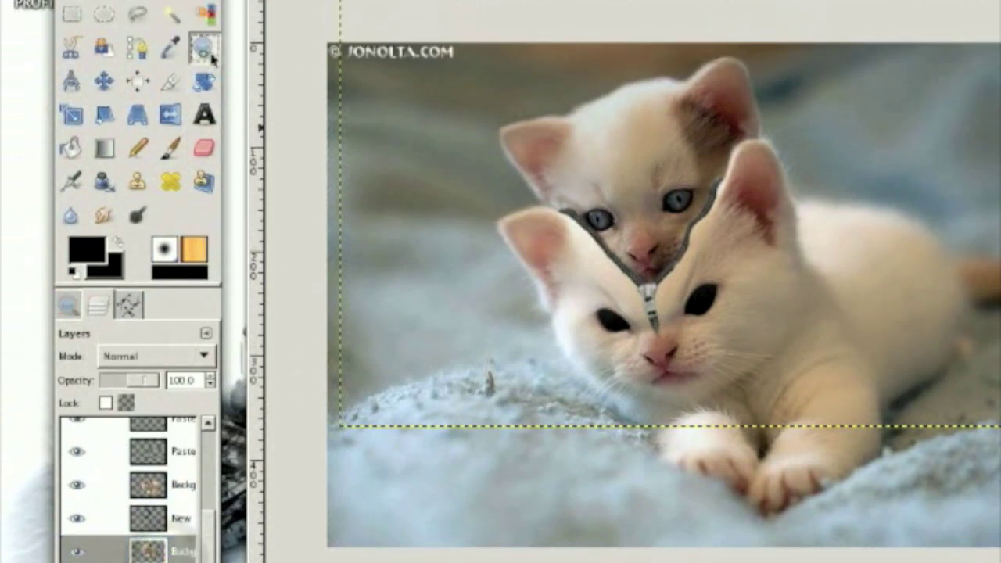
pyautogui.click(202, 49)
pyautogui.click(643, 171)
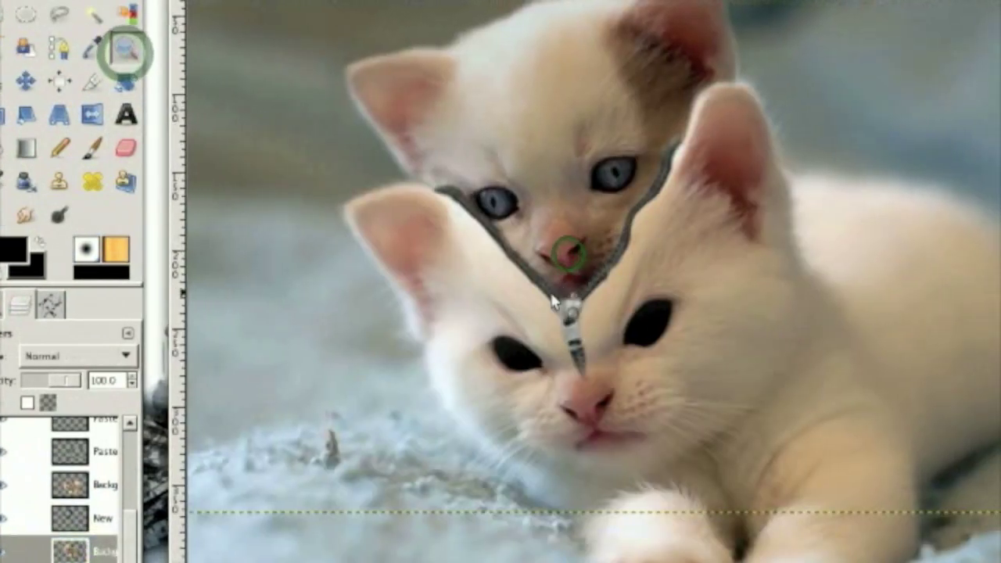
pyautogui.click(70, 553)
pyautogui.click(336, 204)
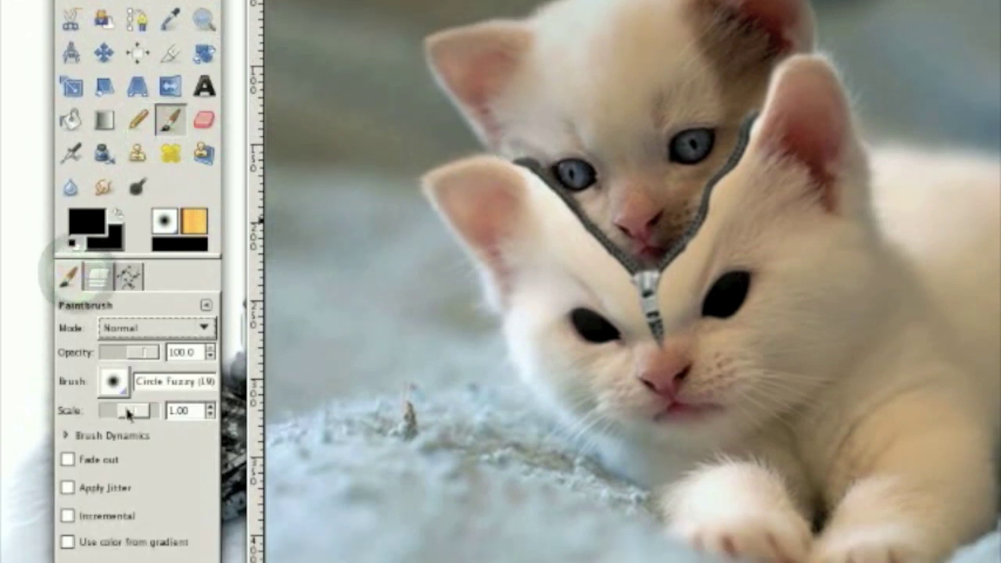
pyautogui.moveTo(134, 441); pyautogui.dragTo(137, 443)
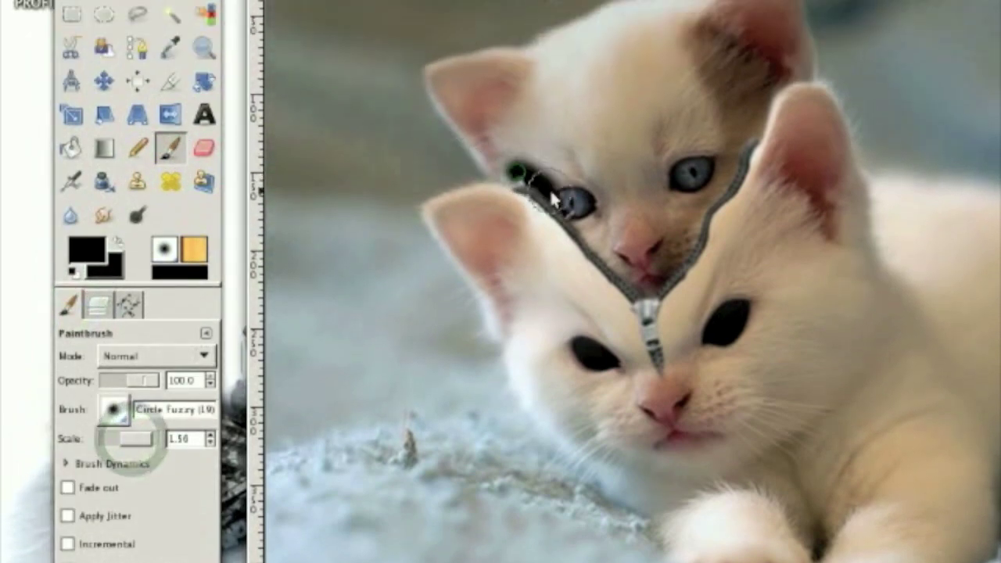
pyautogui.moveTo(551, 191)
pyautogui.mouseDown()
pyautogui.moveTo(640, 280)
pyautogui.moveTo(706, 218)
pyautogui.mouseUp()
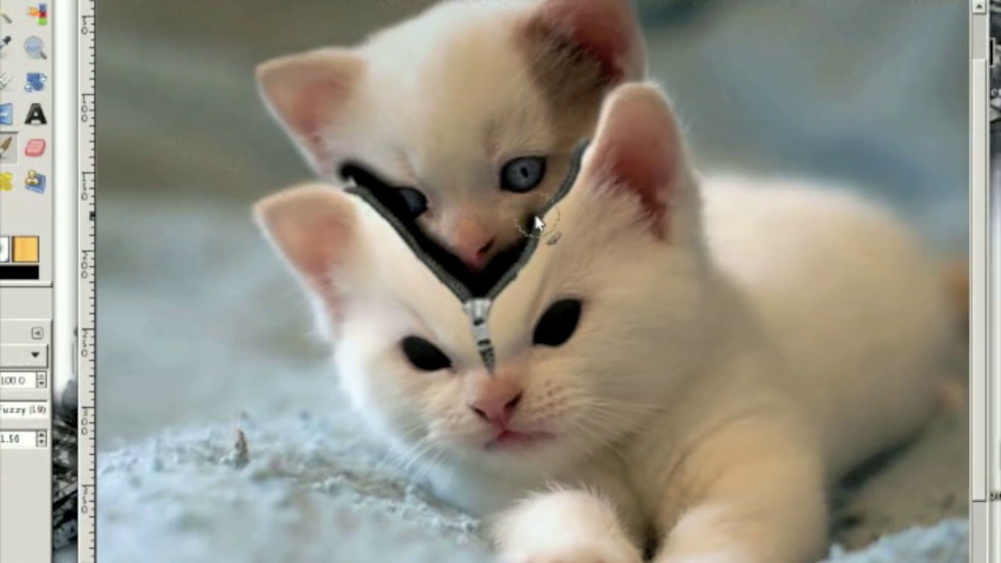
pyautogui.moveTo(536, 218)
pyautogui.mouseDown()
pyautogui.moveTo(582, 139)
pyautogui.moveTo(563, 157)
pyautogui.mouseUp()
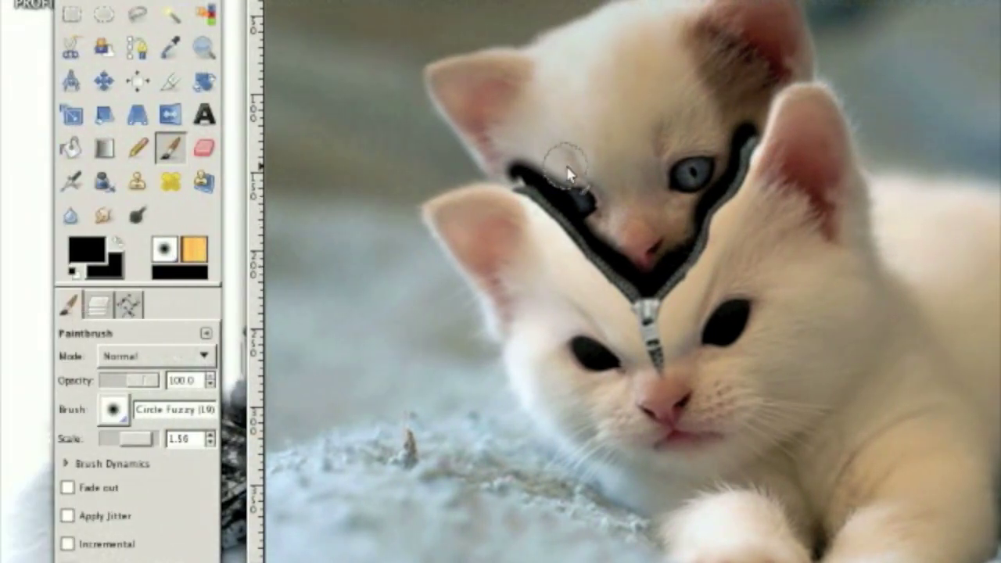
pyautogui.click(99, 307)
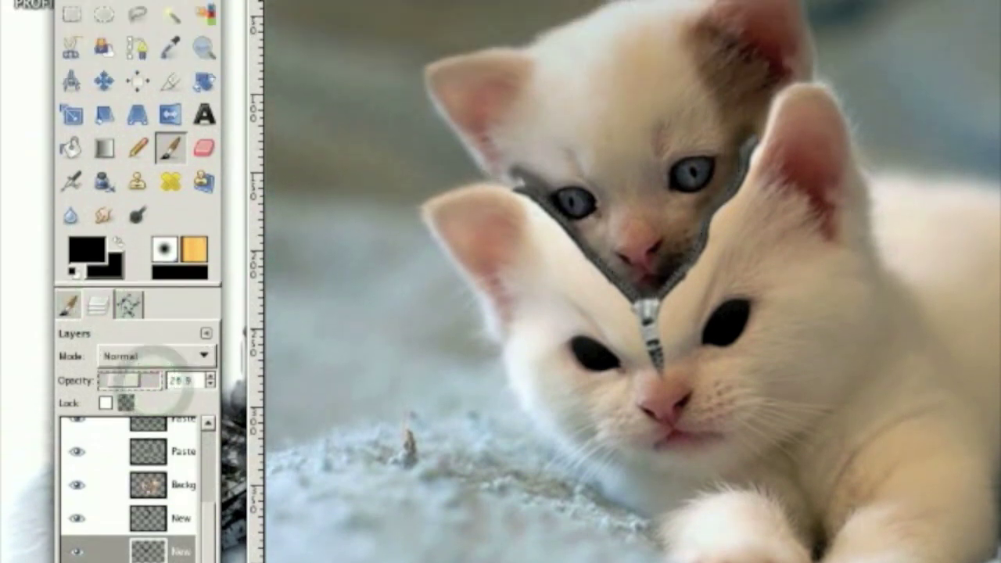
# Apply a 13 px Gaussian Blur to the shading layer and set its opacity to 34.6
pyautogui.click(587, 2)
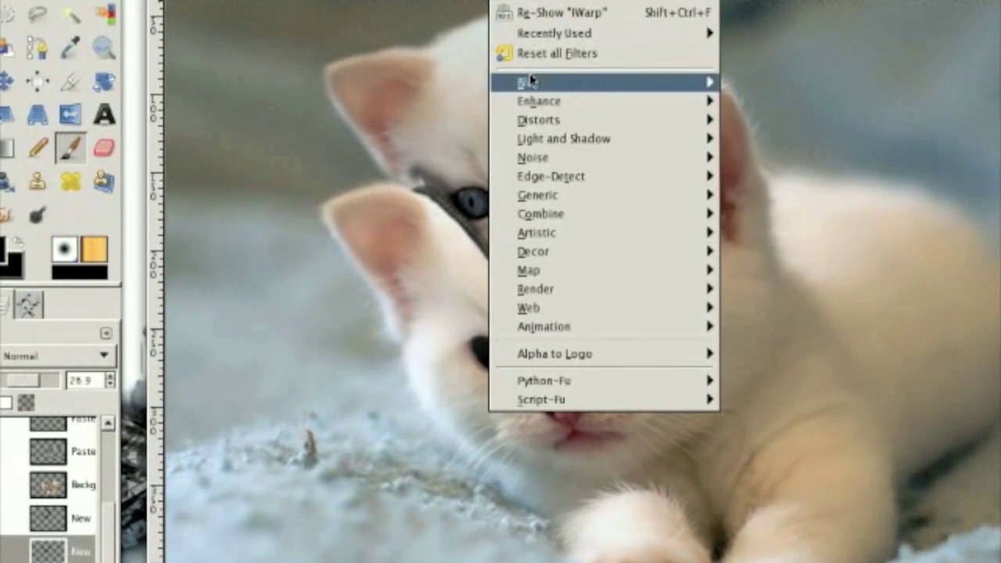
pyautogui.moveTo(530, 82)
pyautogui.click(716, 120)
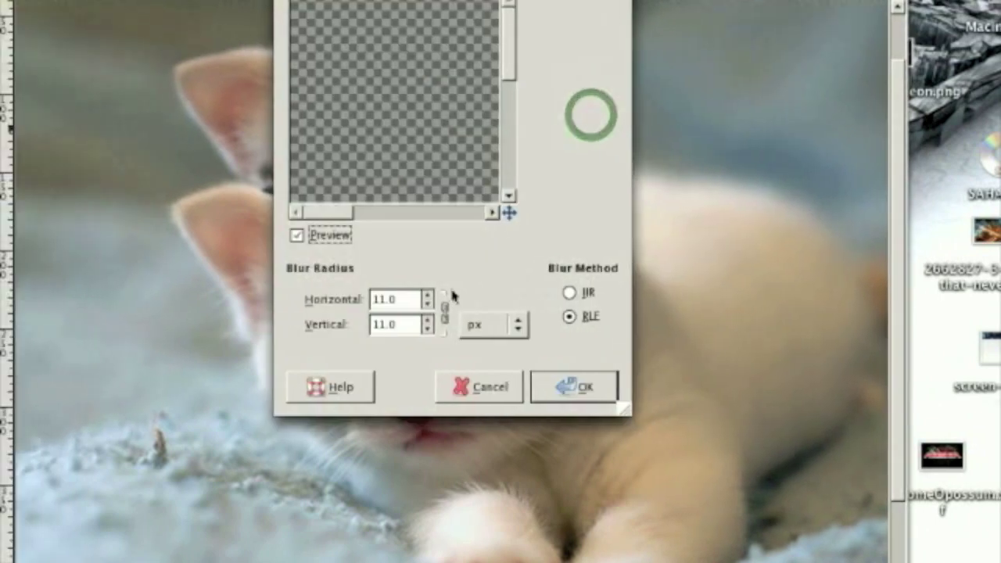
pyautogui.click(470, 296)
pyautogui.click(471, 295)
pyautogui.click(593, 388)
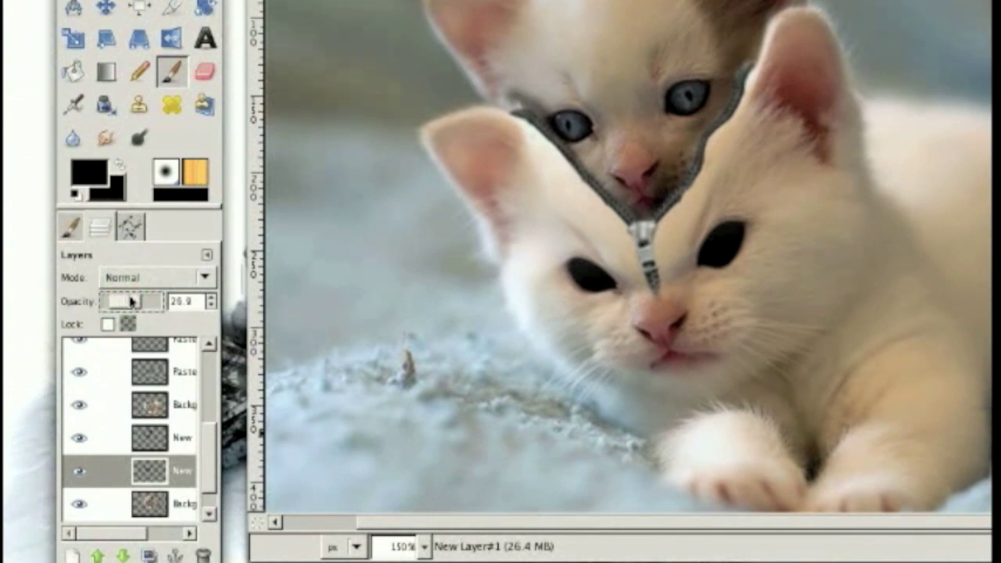
pyautogui.moveTo(130, 302); pyautogui.dragTo(137, 301)
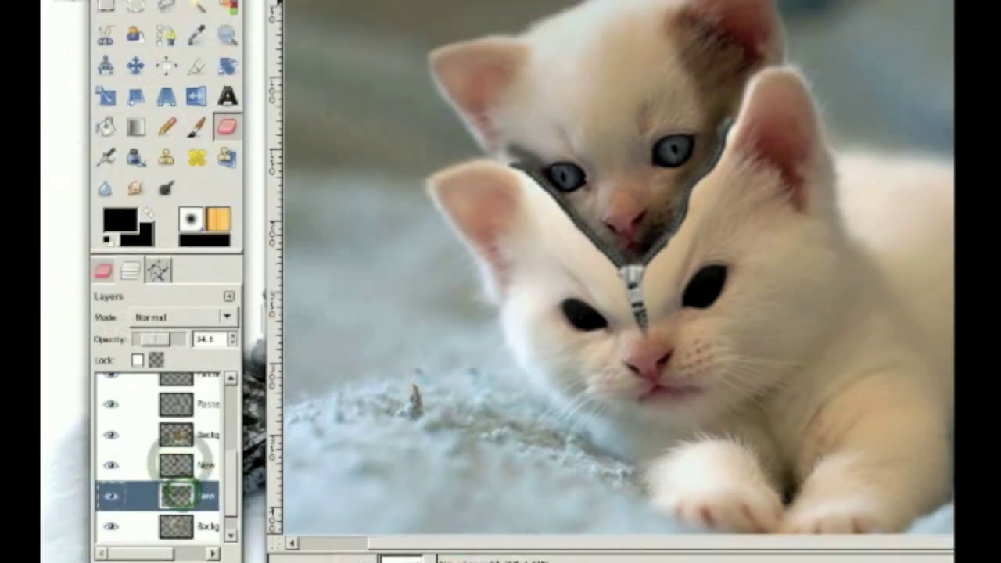
# Apply Gaussian Blur to the shading layer again with a slightly larger radius and set its opacity to 23.1
pyautogui.click(555, 2)
pyautogui.moveTo(614, 2)
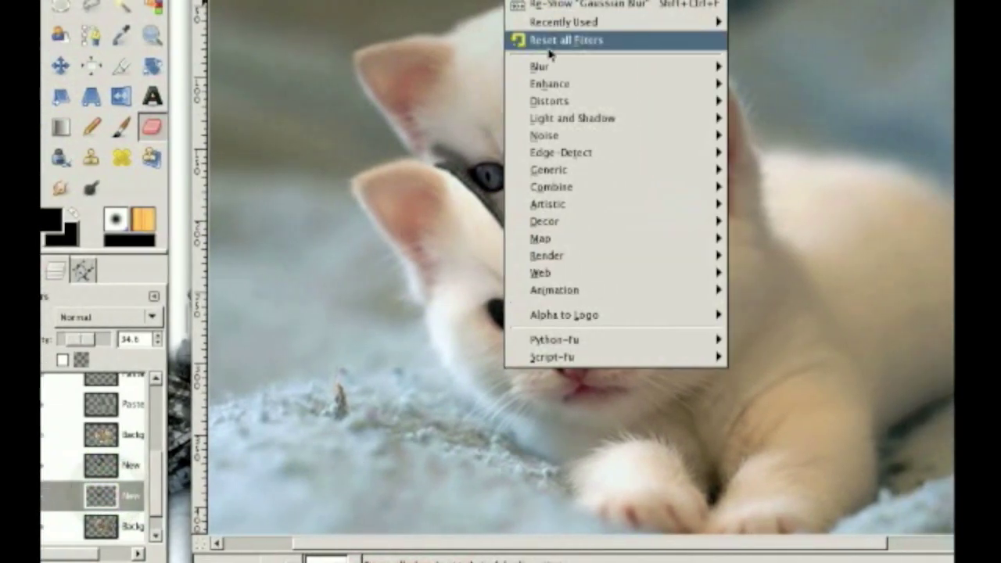
pyautogui.moveTo(518, 67)
pyautogui.click(747, 83)
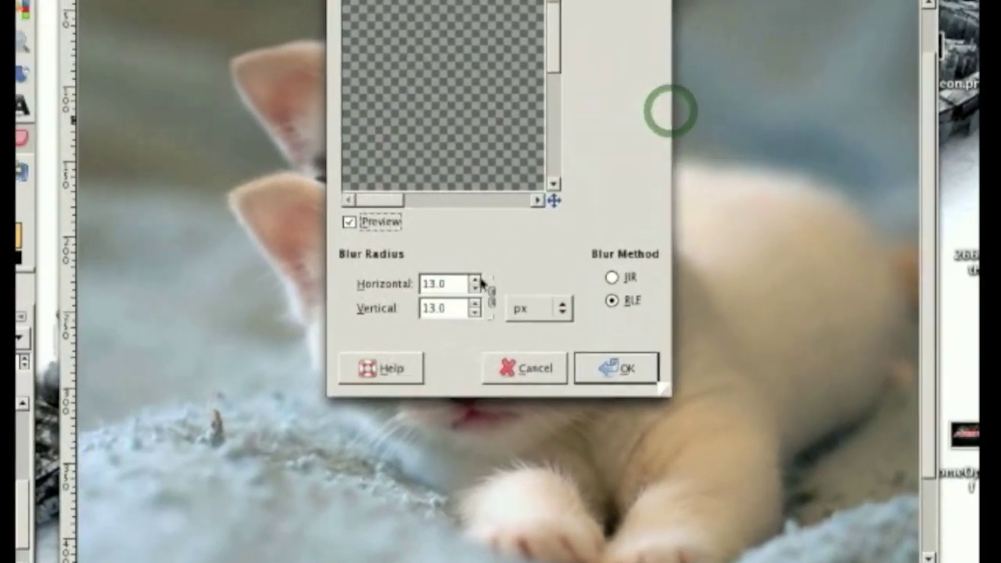
pyautogui.click(475, 280)
pyautogui.click(607, 368)
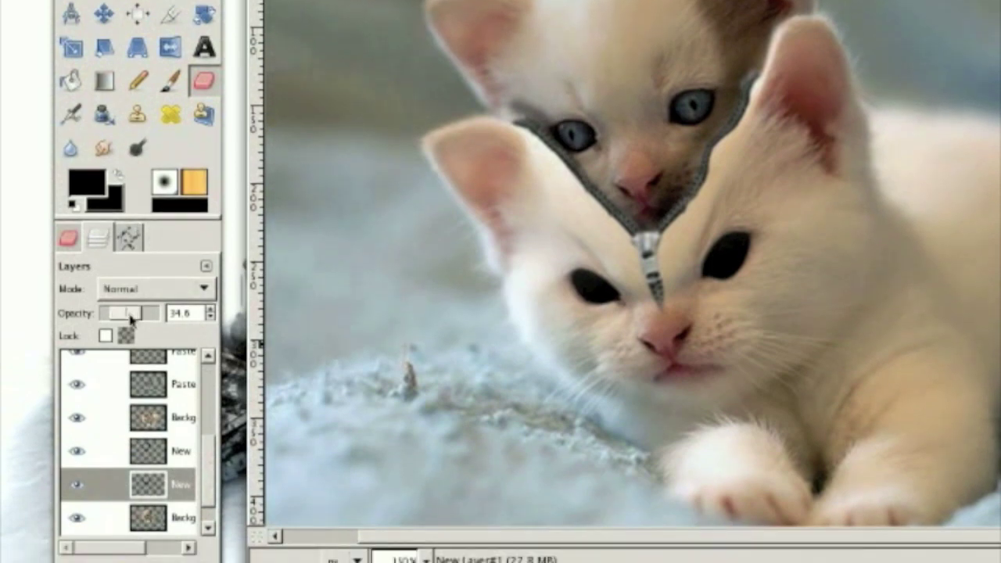
pyautogui.moveTo(132, 317); pyautogui.dragTo(125, 316)
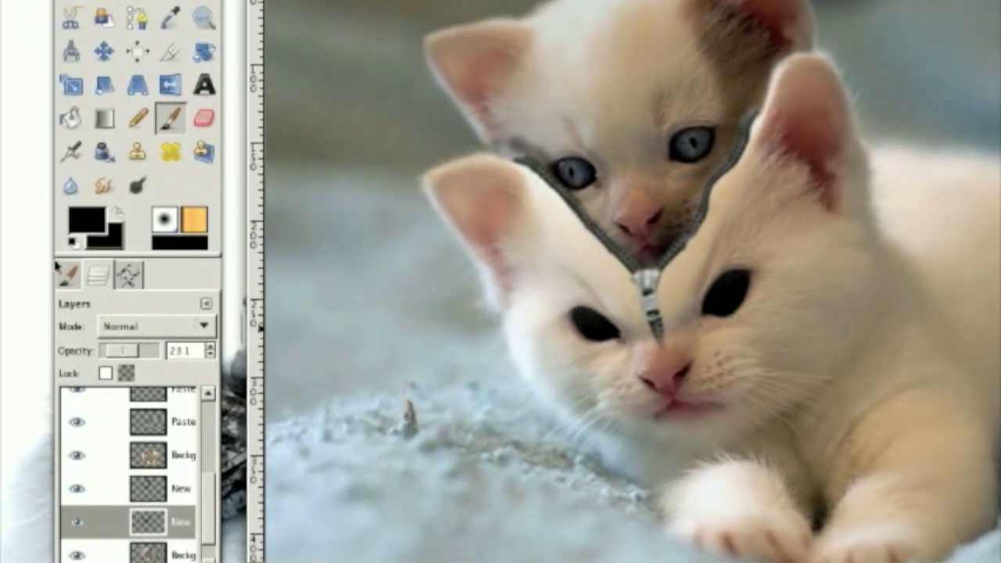
# Minimize the zipper photo, open CatManip.png from the desktop, and place it beside the kitten image at 100% zoom for comparison
pyautogui.click(65, 272)
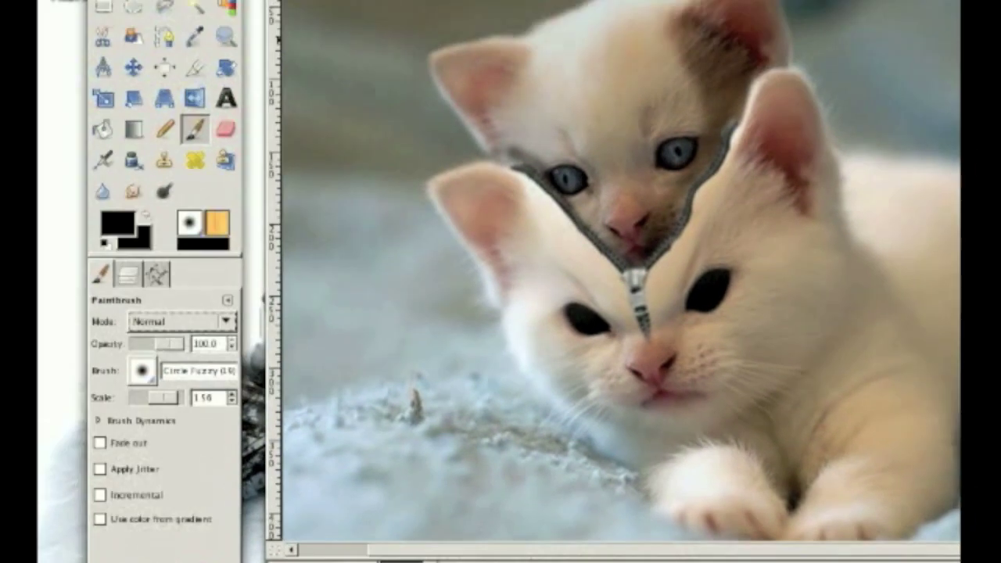
pyautogui.click(390, 2)
pyautogui.moveTo(454, 30)
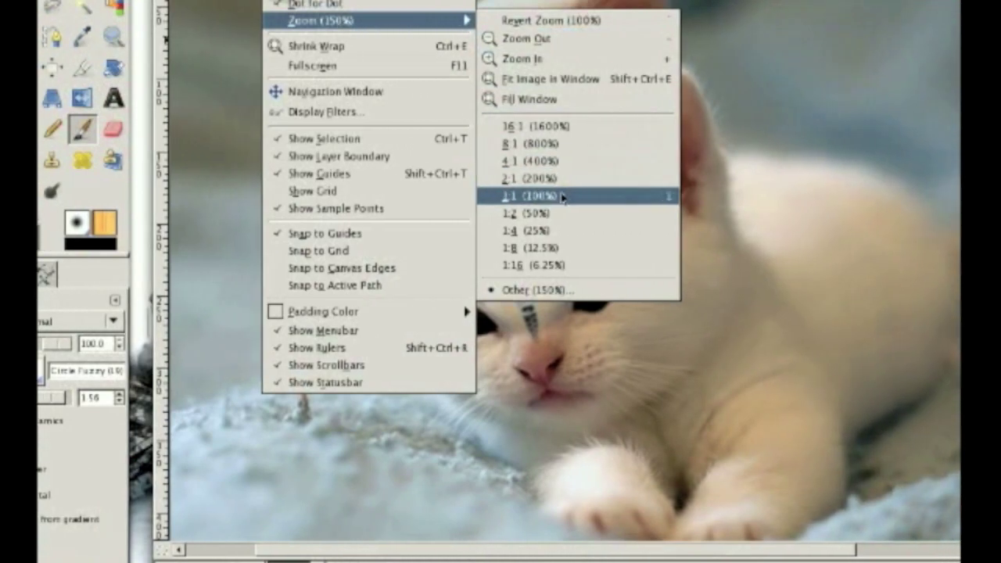
pyautogui.click(654, 194)
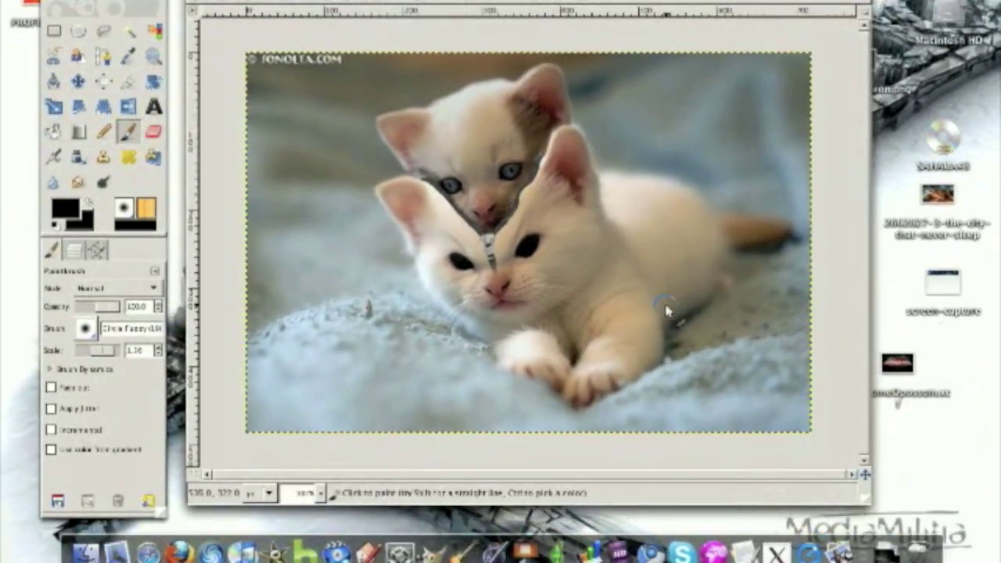
pyautogui.press('F9')
pyautogui.click(700, 264)
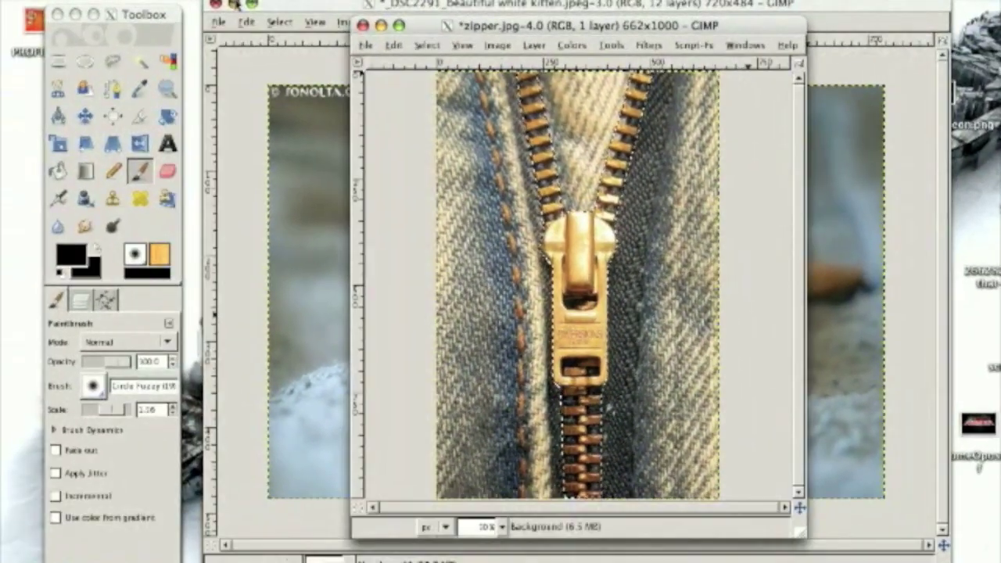
pyautogui.click(230, 5)
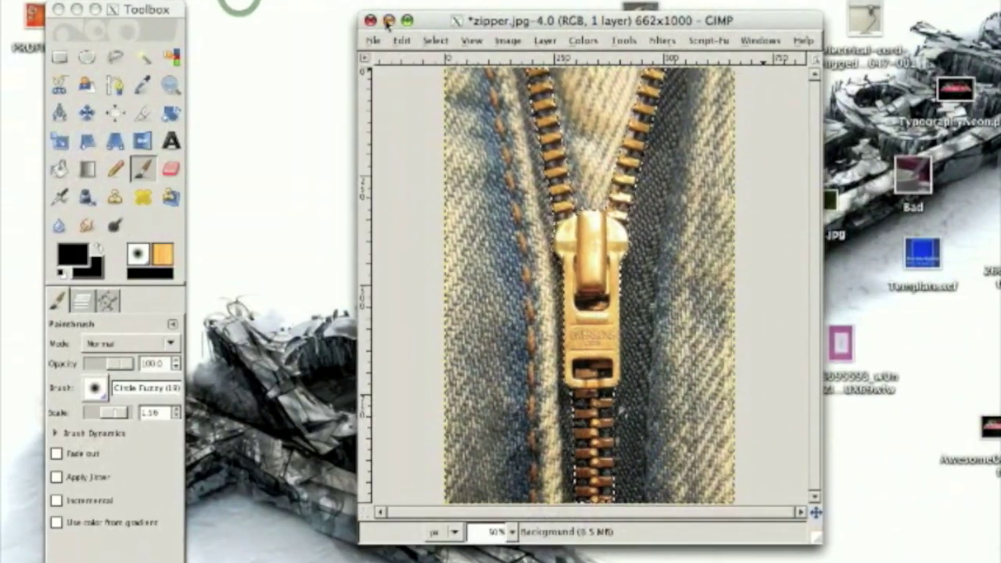
pyautogui.click(386, 23)
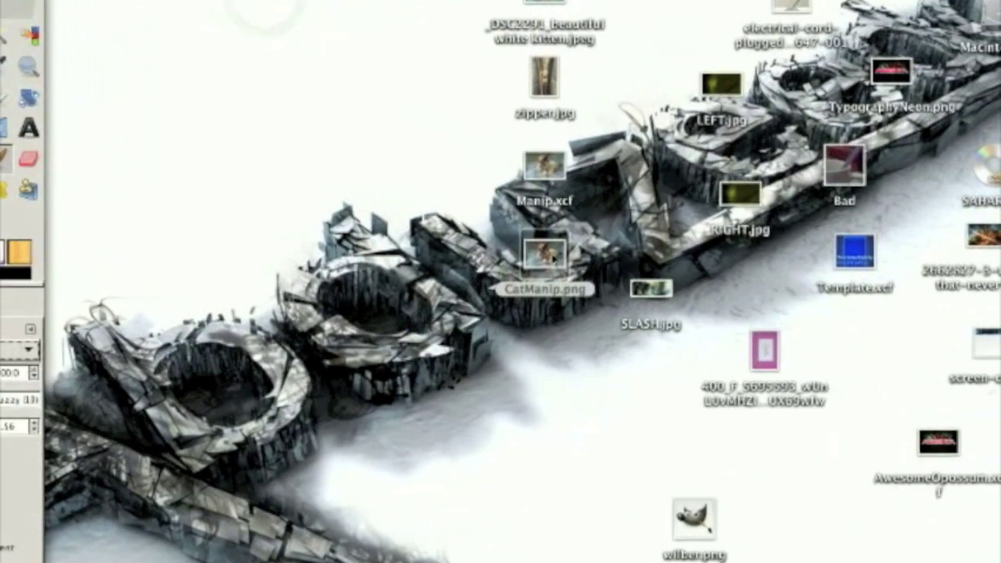
pyautogui.doubleClick(551, 253)
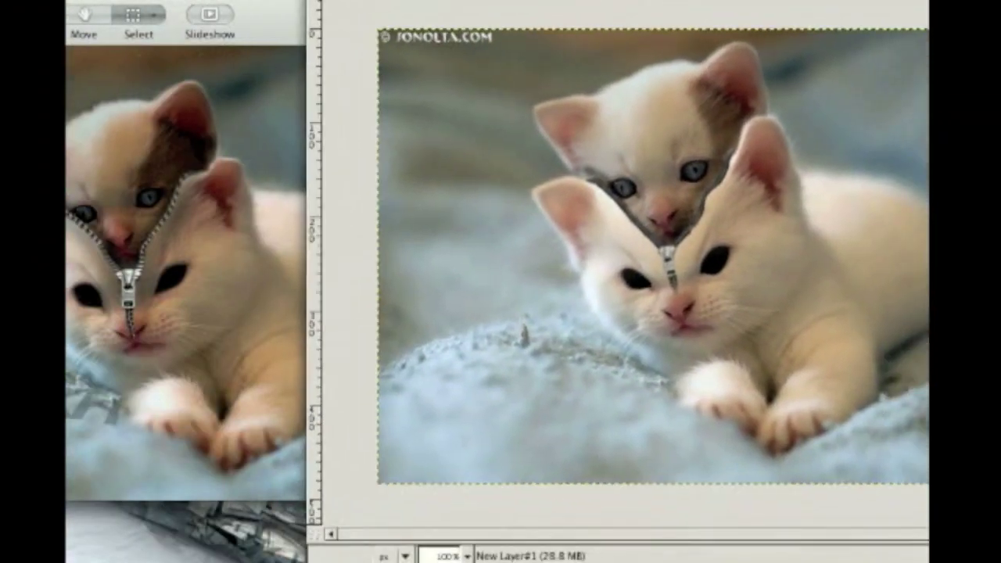
pyautogui.moveTo(252, 2); pyautogui.dragTo(269, 3)
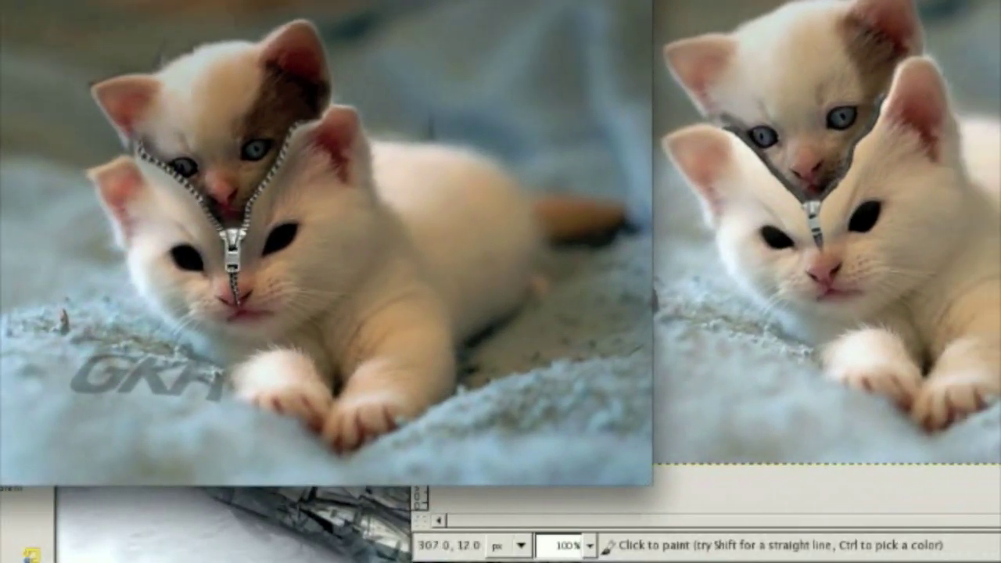
pyautogui.moveTo(723, 1); pyautogui.dragTo(510, 2)
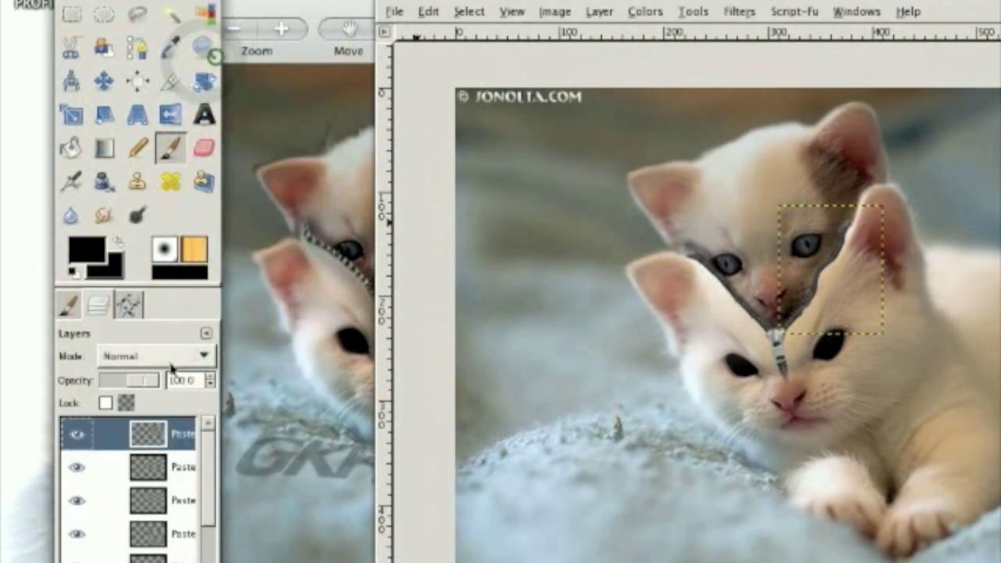
# Merge the pasted zipper teeth and slider layers down into one layer
pyautogui.rightClick(173, 439)
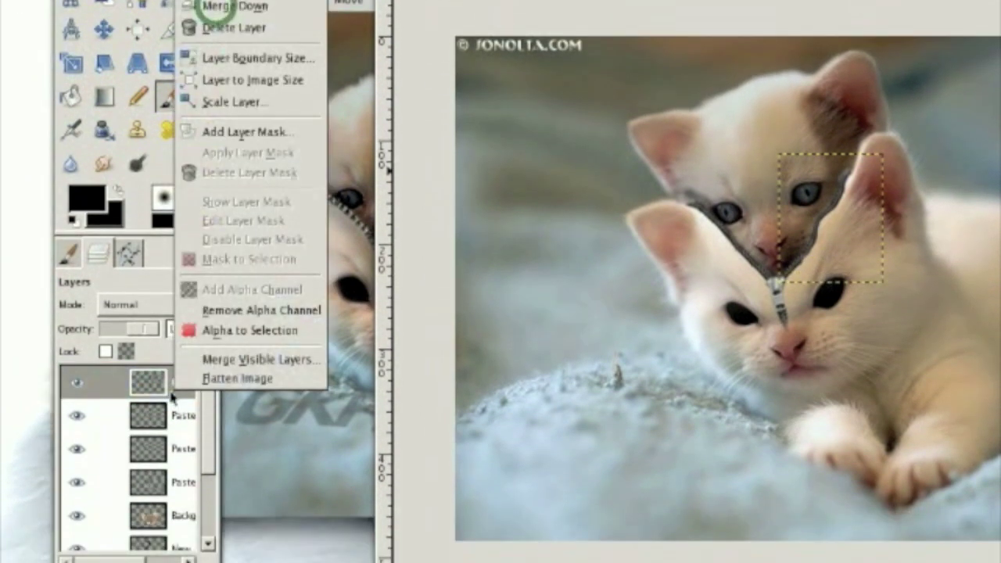
pyautogui.rightClick(180, 443)
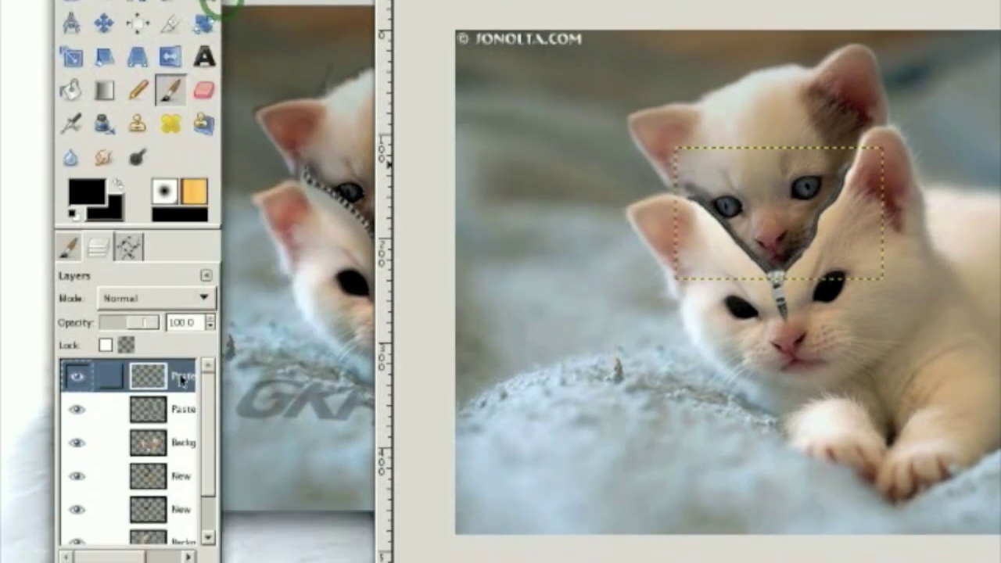
pyautogui.rightClick(179, 438)
pyautogui.click(220, 60)
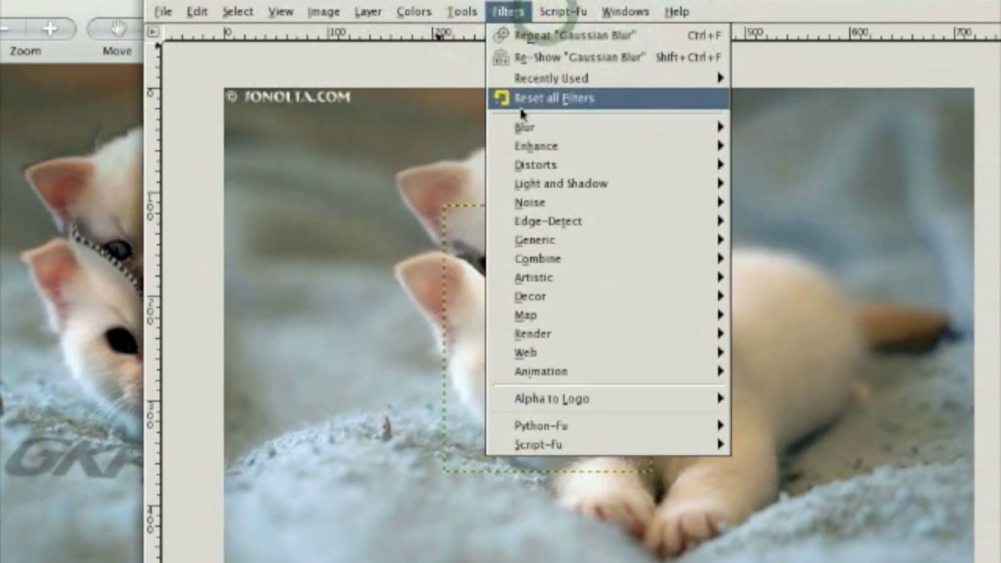
# Sharpen the merged zipper layer with a sharpness of 70
pyautogui.moveTo(538, 146)
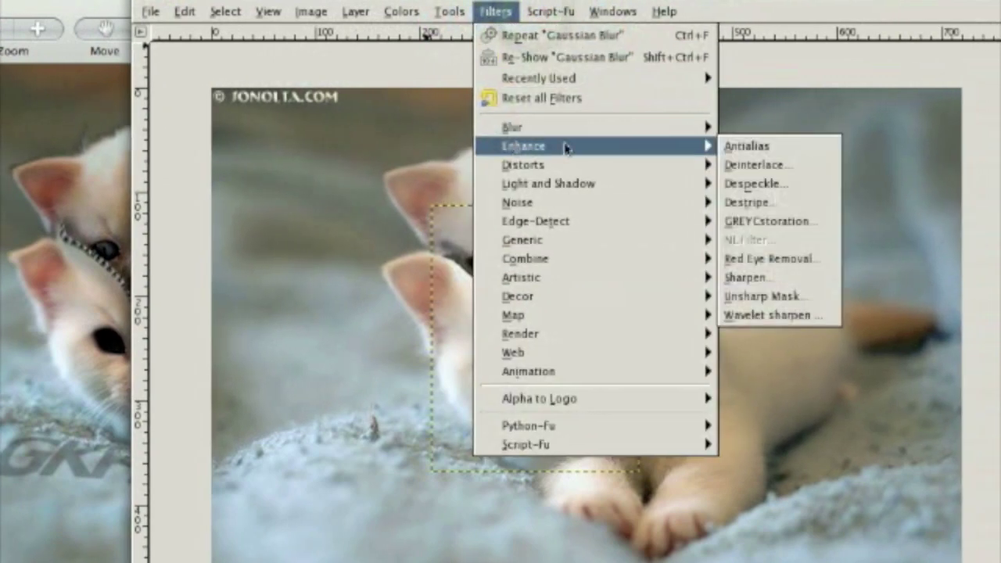
pyautogui.click(672, 282)
pyautogui.moveTo(460, 306); pyautogui.dragTo(522, 300)
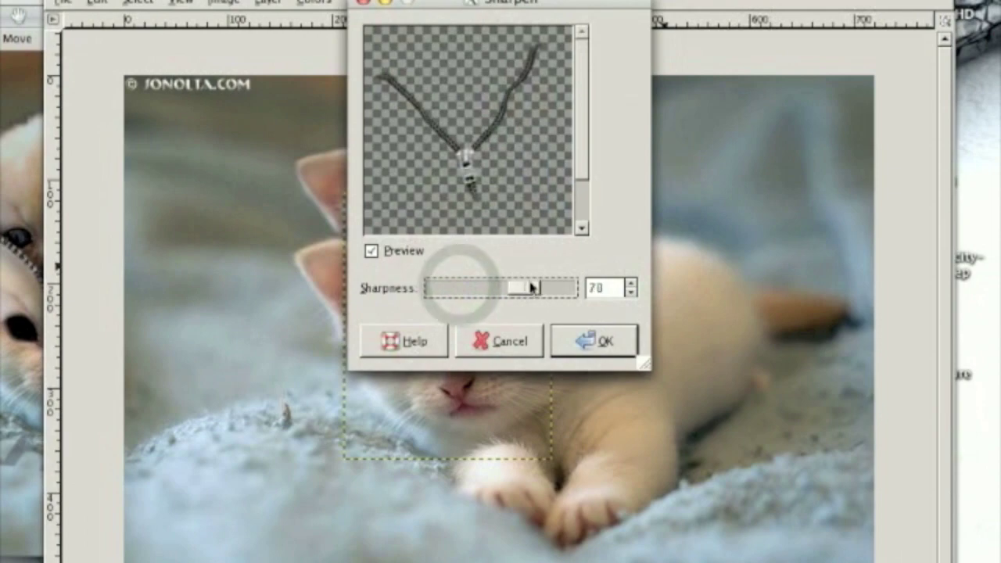
pyautogui.click(587, 341)
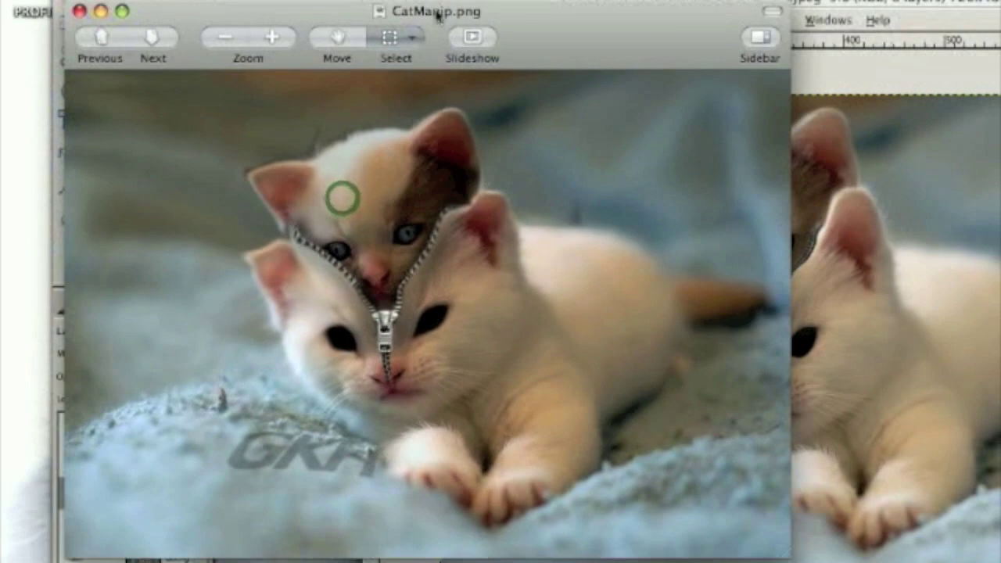
# Reposition the CatManip.png window beside the working image to compare the zipper and shading
pyautogui.moveTo(438, 16); pyautogui.dragTo(777, 140)
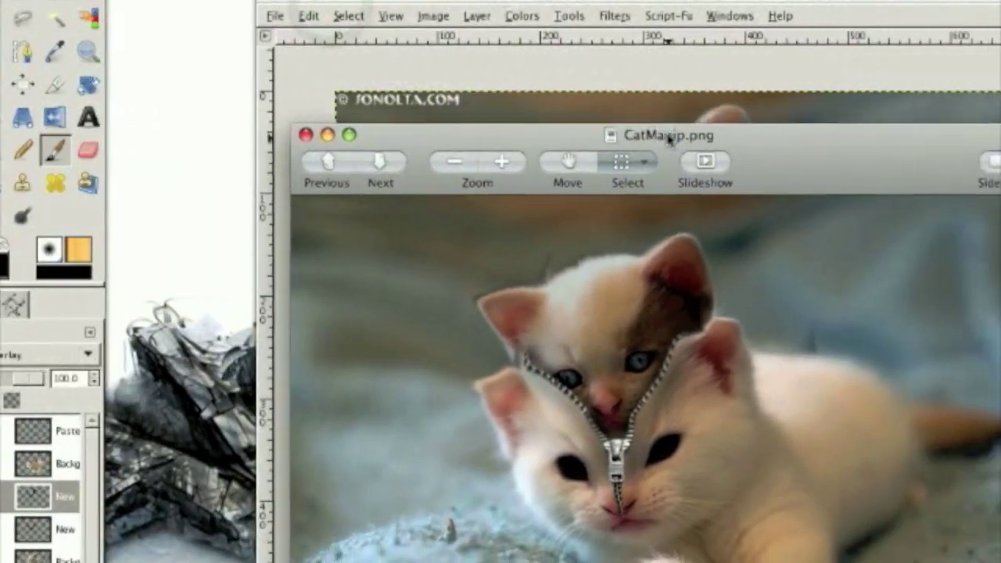
pyautogui.moveTo(670, 141); pyautogui.dragTo(685, 127)
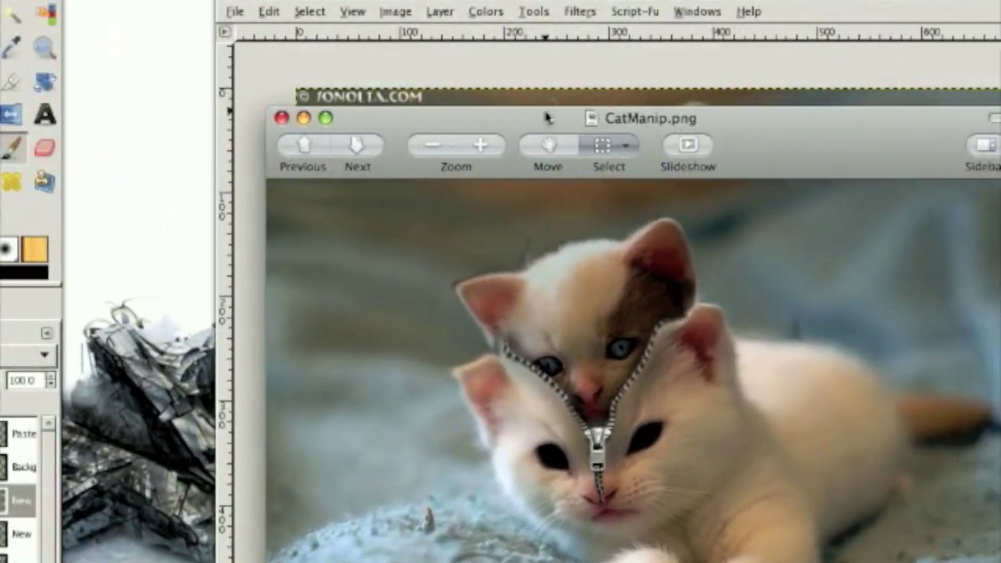
pyautogui.moveTo(585, 120); pyautogui.dragTo(194, 64)
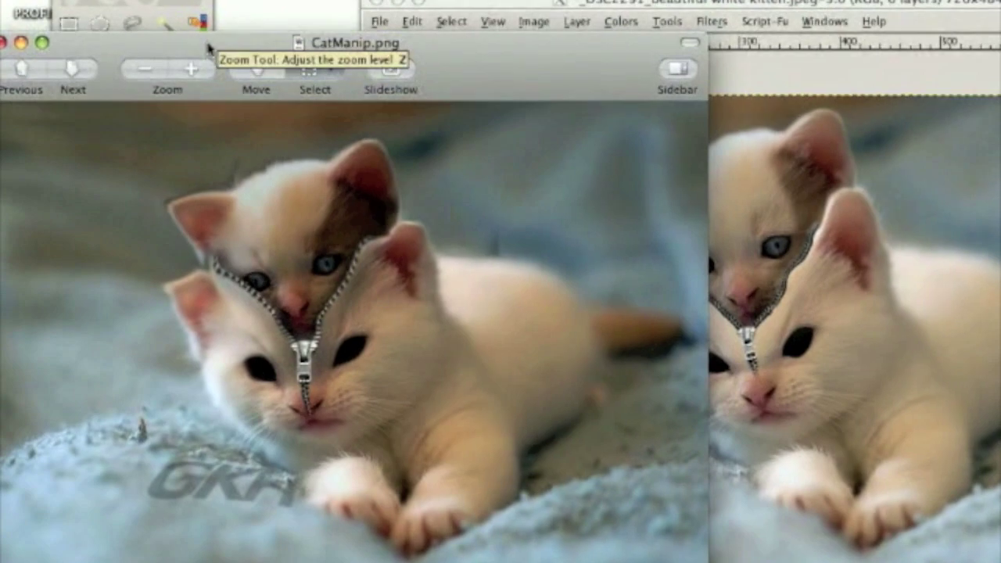